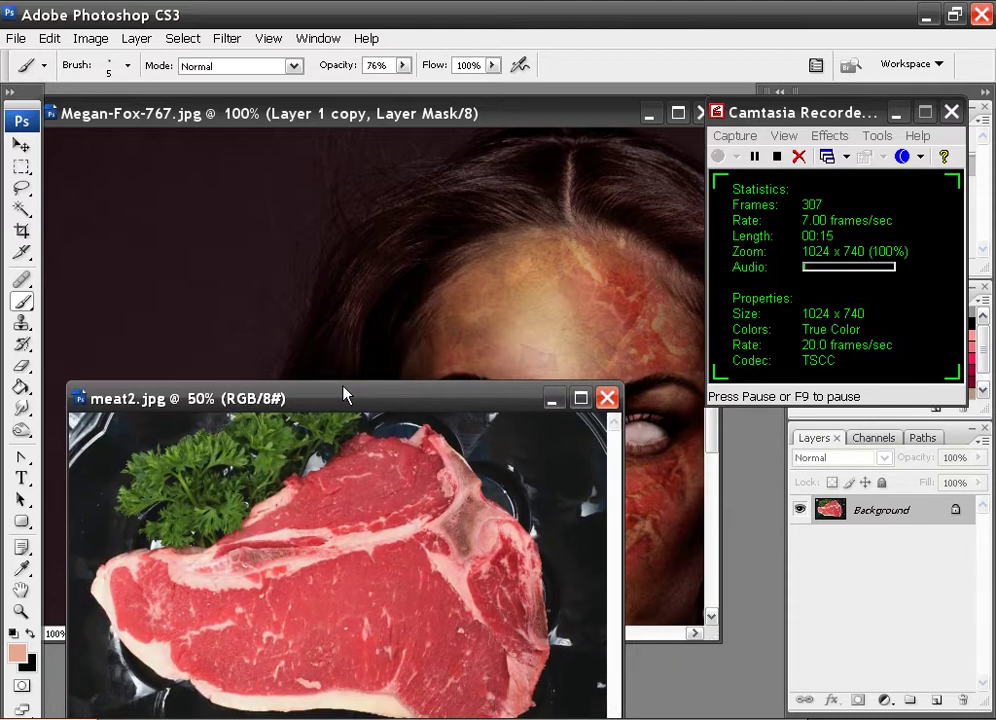
# Step: Copy the meat2.jpg image onto the portrait as a new layer, close meat2.jpg, and shift the meat lower
pyautogui.click(21, 145)
pyautogui.moveTo(455, 640); pyautogui.dragTo(547, 360)
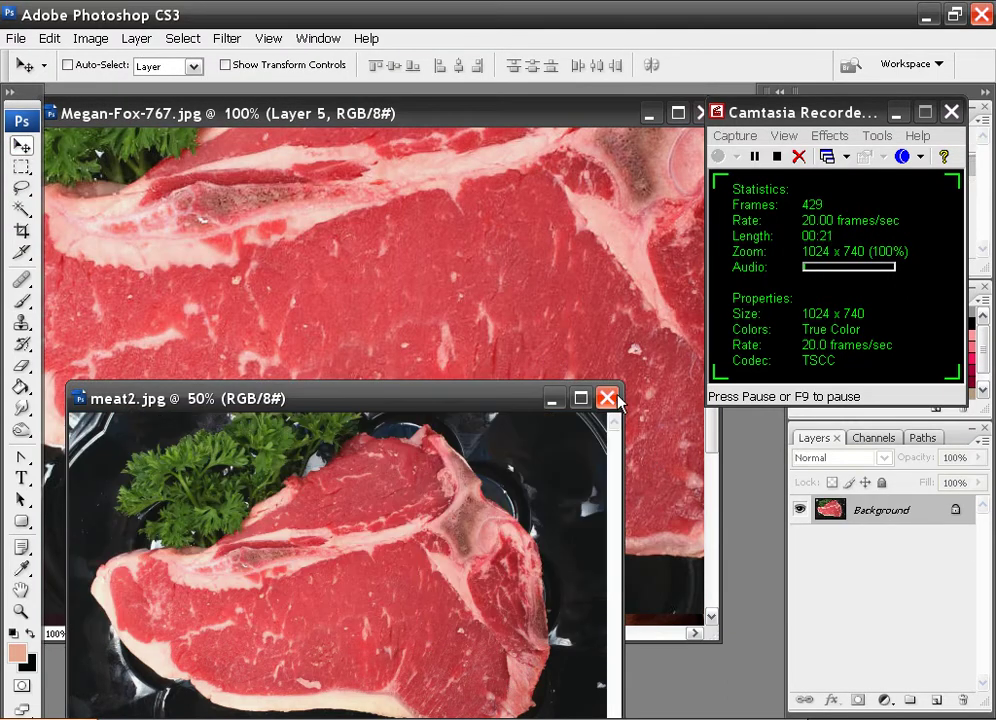
pyautogui.hotkey('ctrl', 'w')
pyautogui.moveTo(427, 234); pyautogui.dragTo(429, 351)
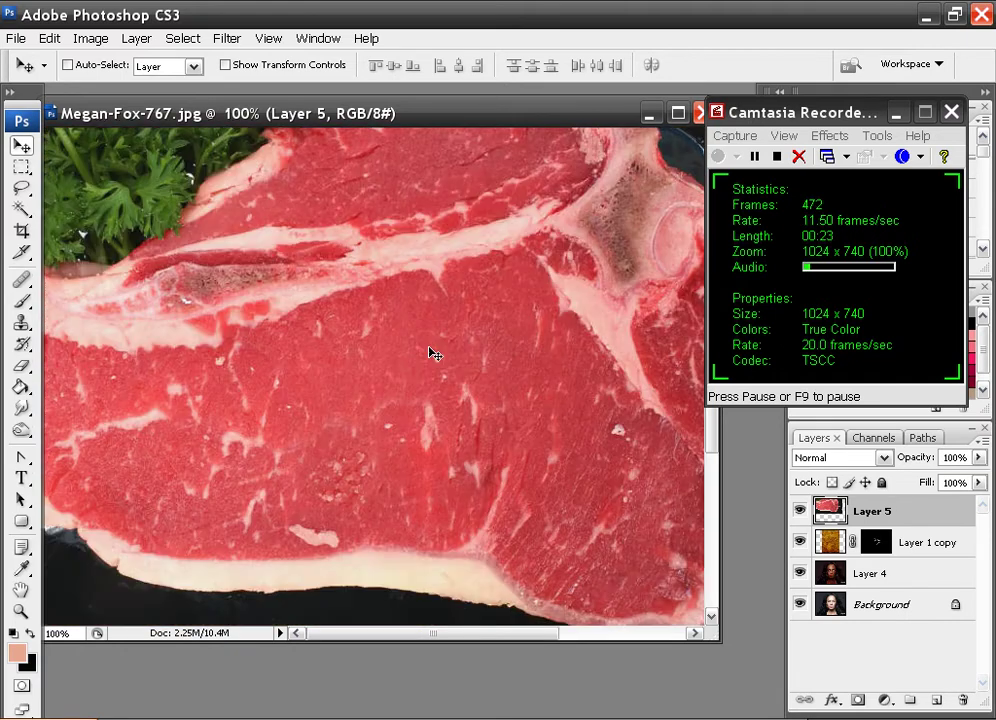
# Step: Free-transform the meat layer to 78.5% in width and height and place the red flesh over the forehead
pyautogui.click(47, 38)
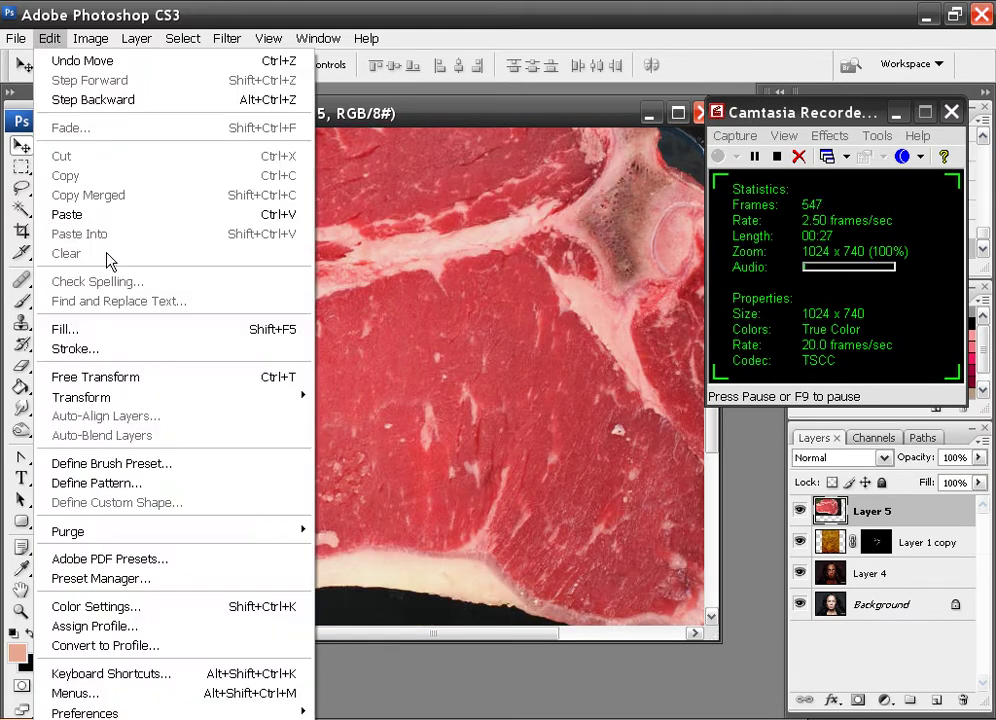
pyautogui.click(112, 377)
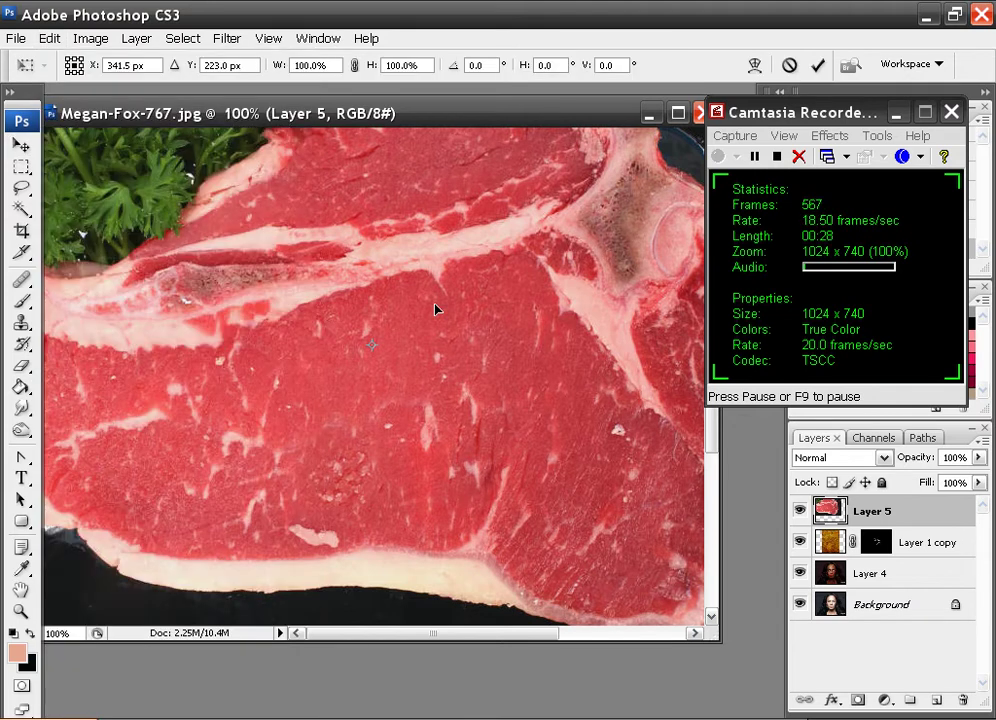
pyautogui.moveTo(434, 303); pyautogui.dragTo(170, 449)
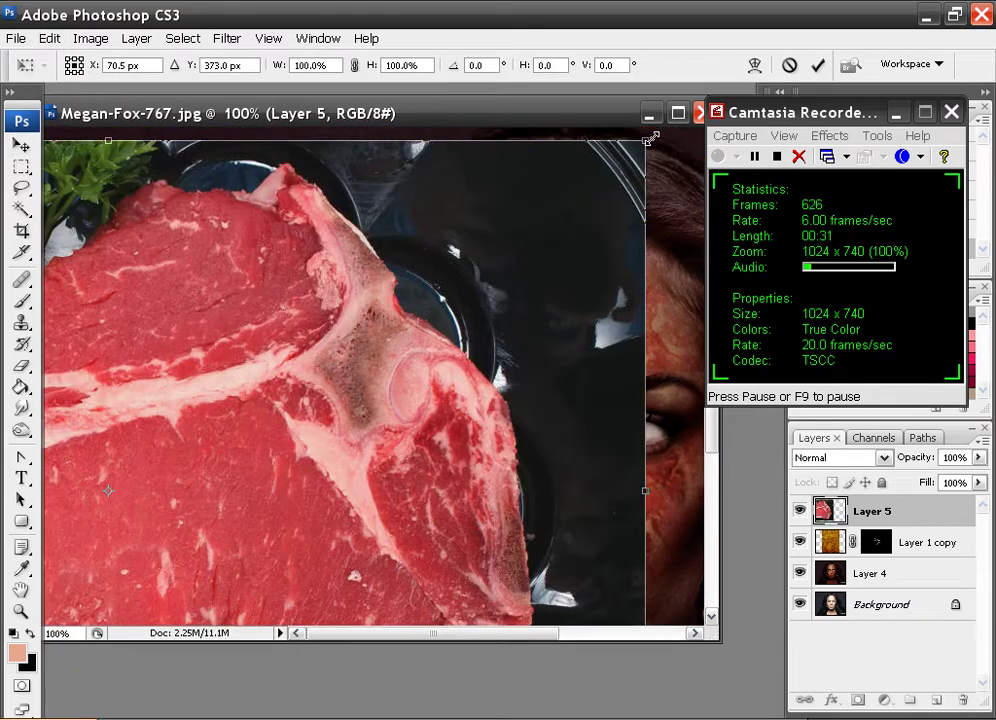
pyautogui.moveTo(650, 138); pyautogui.dragTo(415, 290)
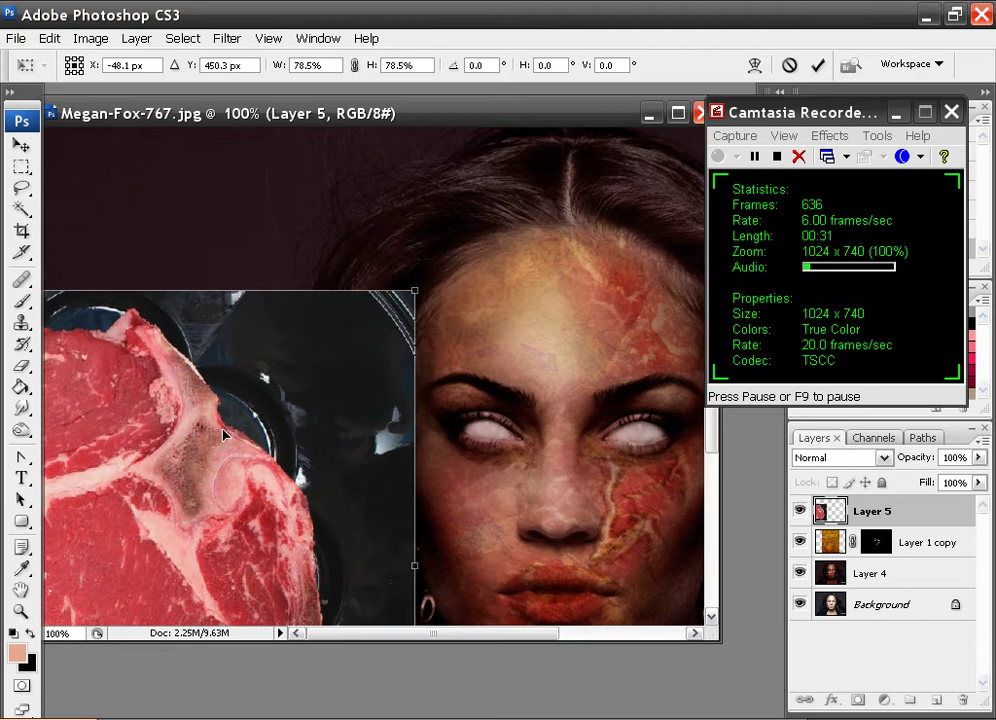
pyautogui.moveTo(224, 433); pyautogui.dragTo(491, 286)
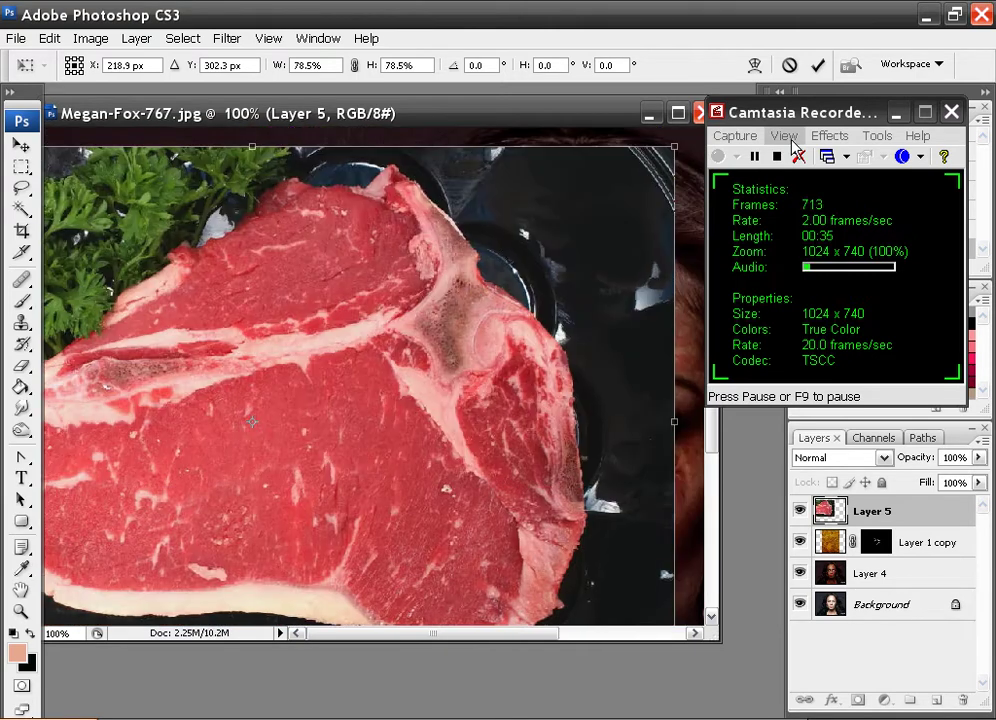
pyautogui.click(818, 65)
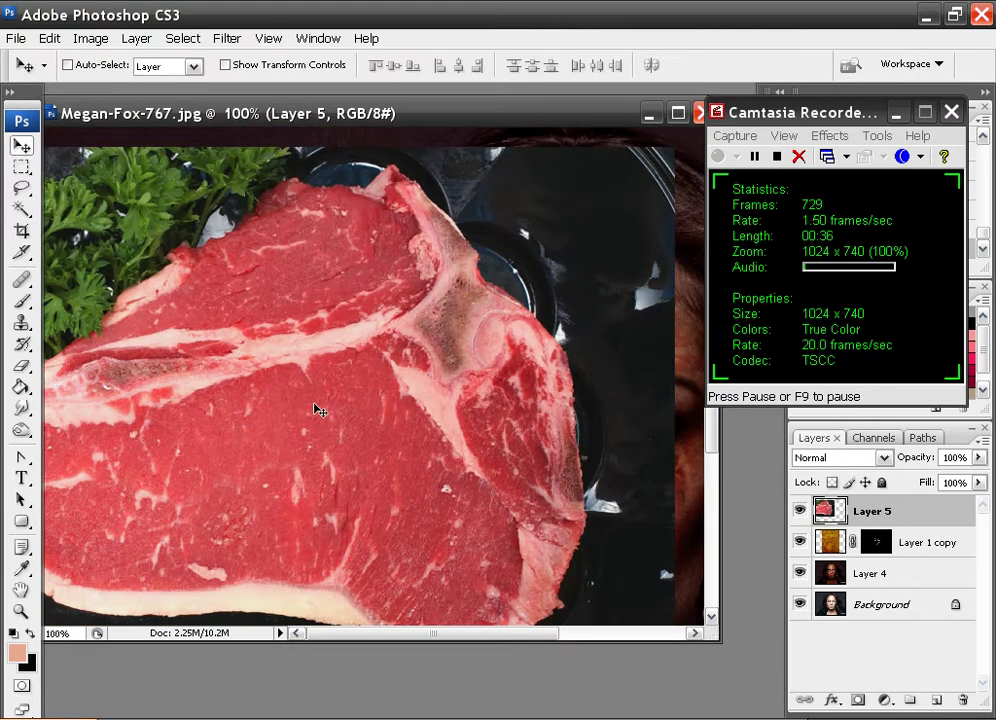
pyautogui.moveTo(318, 410); pyautogui.dragTo(554, 232)
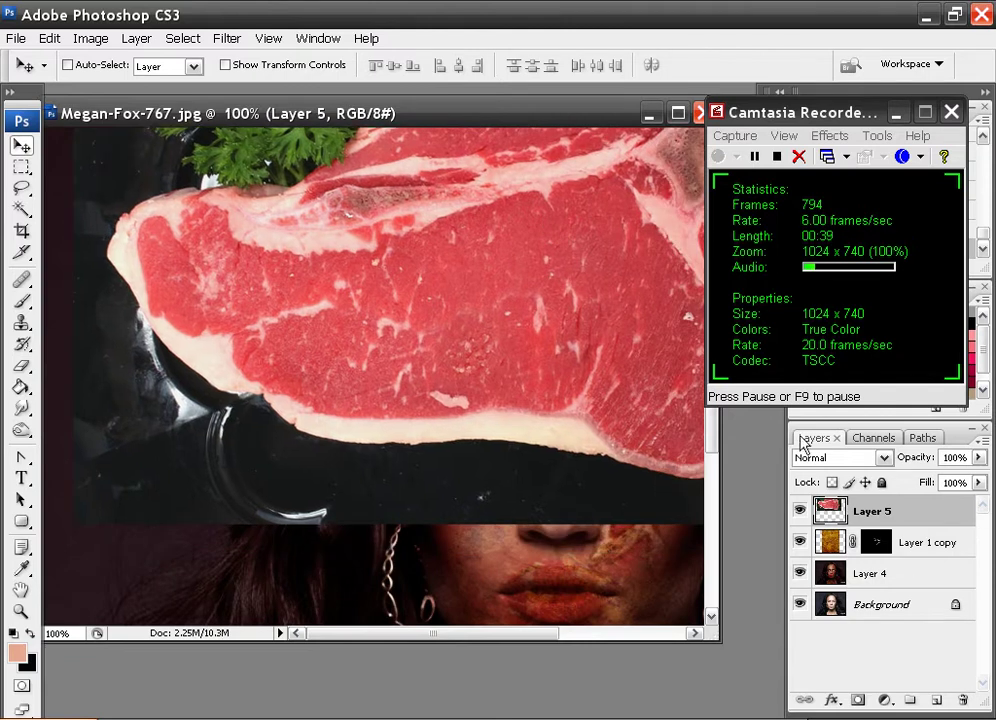
# Step: Blend the meat layer in Multiply mode to fine-tune its position over the forehead, and restore Normal blending
pyautogui.click(886, 458)
pyautogui.click(865, 64)
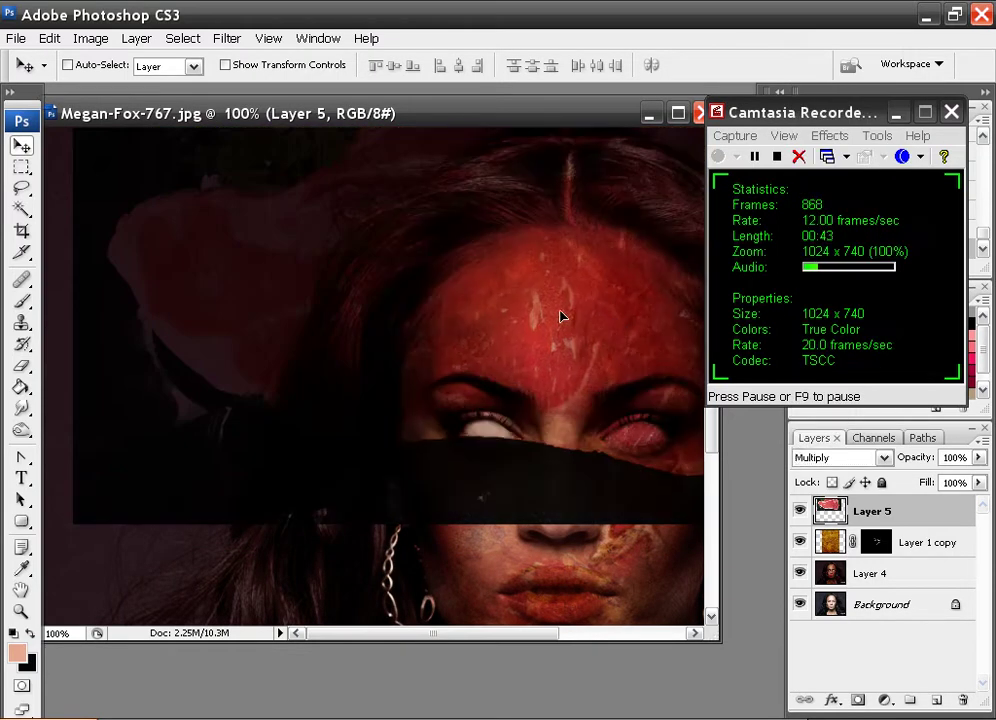
pyautogui.moveTo(560, 317); pyautogui.dragTo(587, 314)
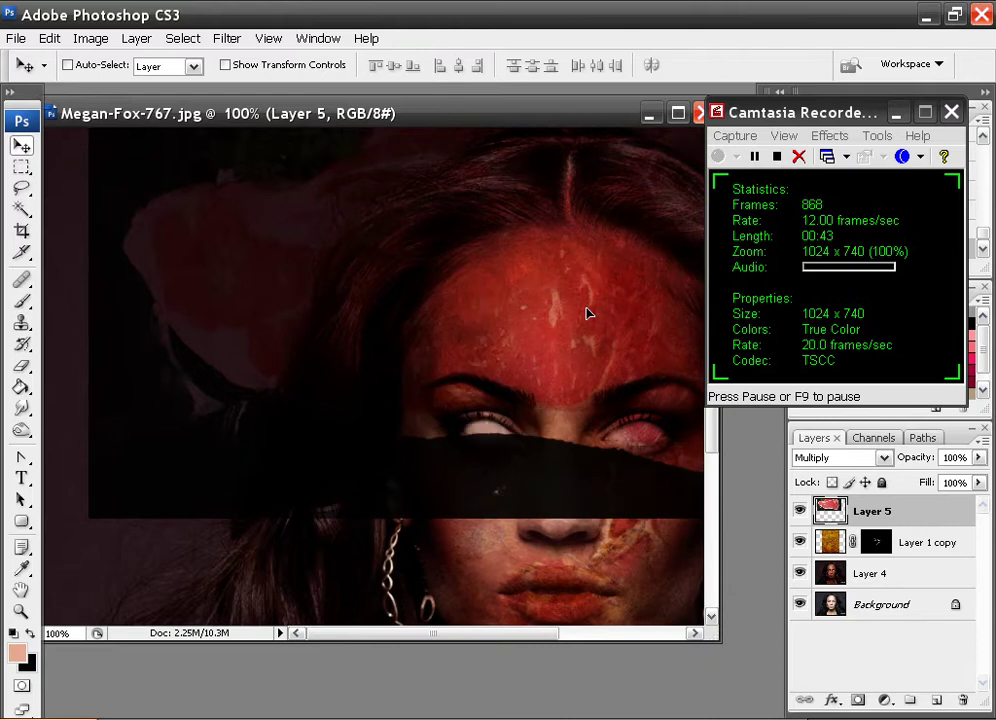
pyautogui.click(884, 458)
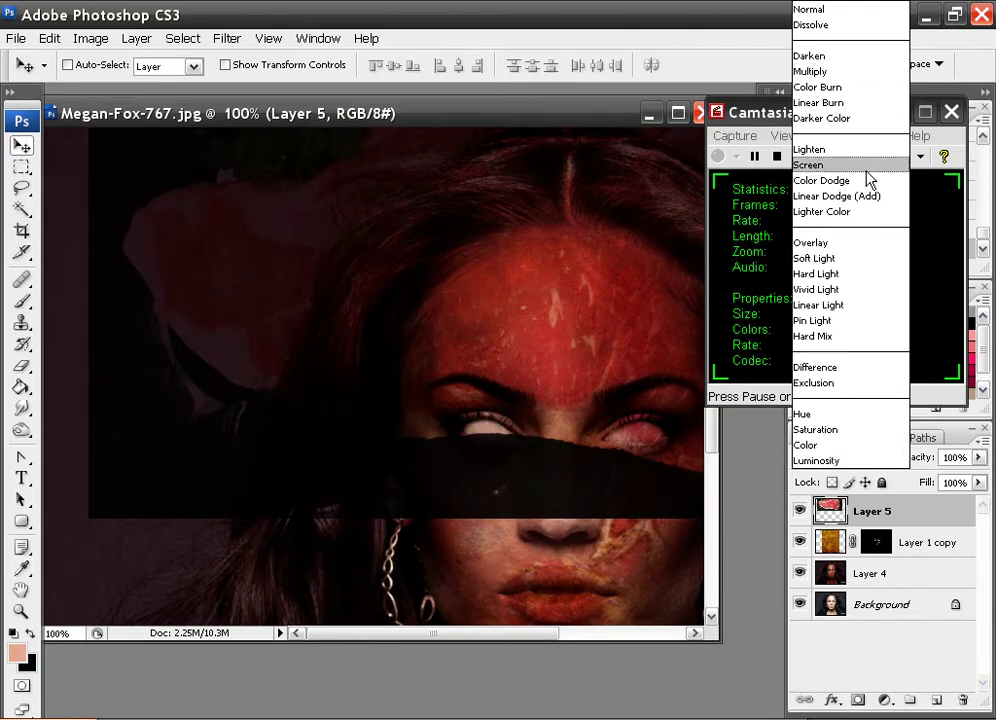
pyautogui.click(827, 13)
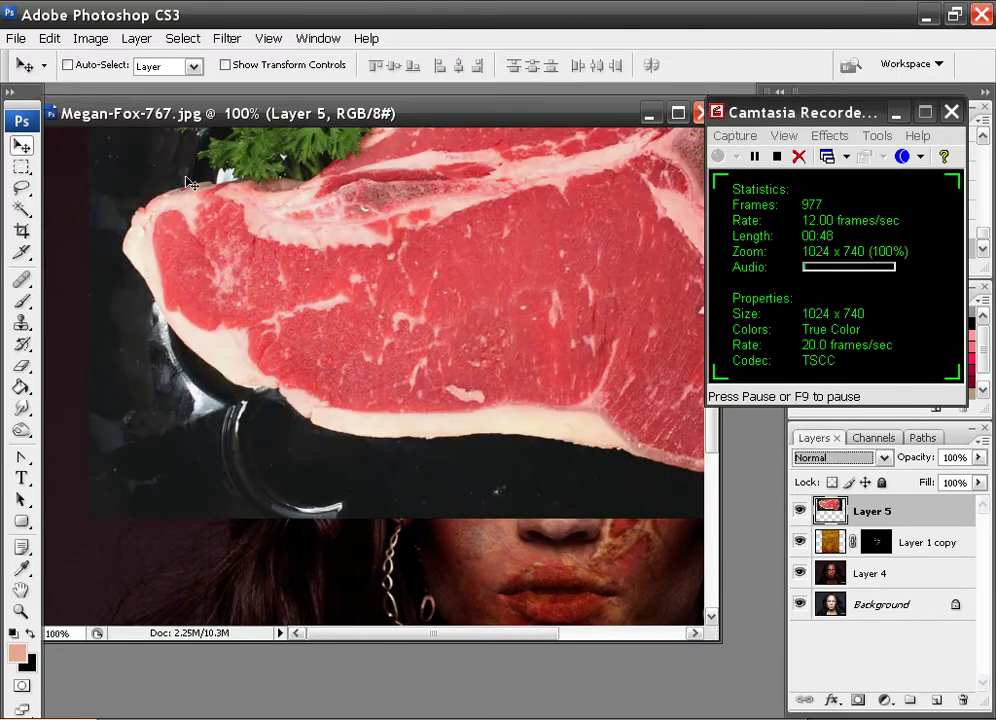
# Step: Darken the meat layer with Levels using input levels 92, 0.66 and 255 and a slightly lowered output white
pyautogui.click(86, 38)
pyautogui.moveTo(120, 90)
pyautogui.click(298, 90)
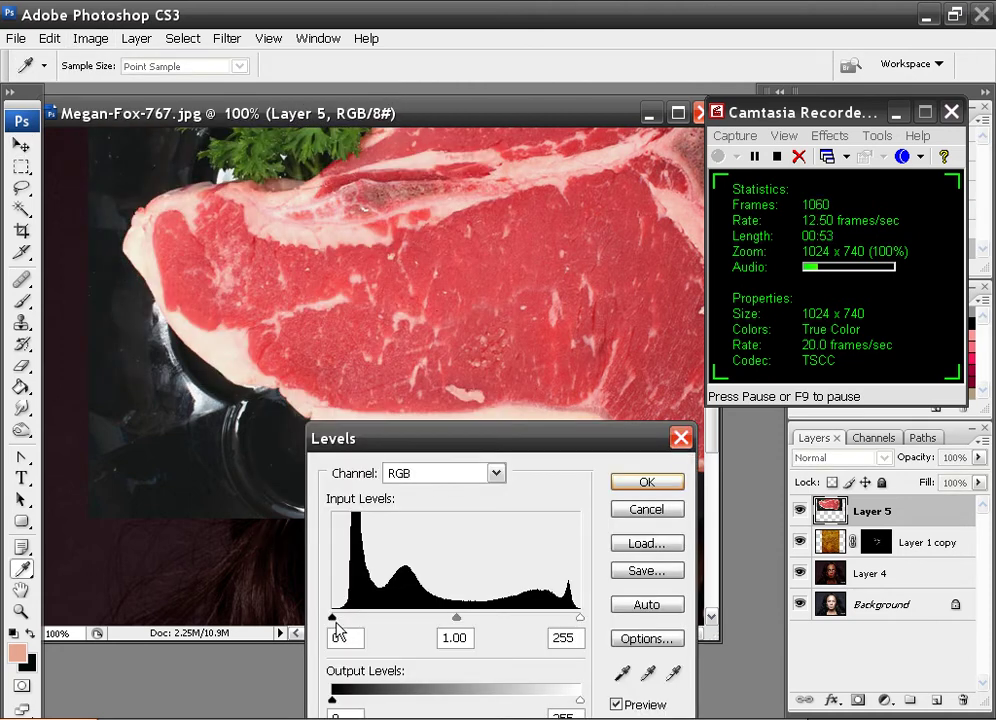
pyautogui.moveTo(337, 630); pyautogui.dragTo(421, 638)
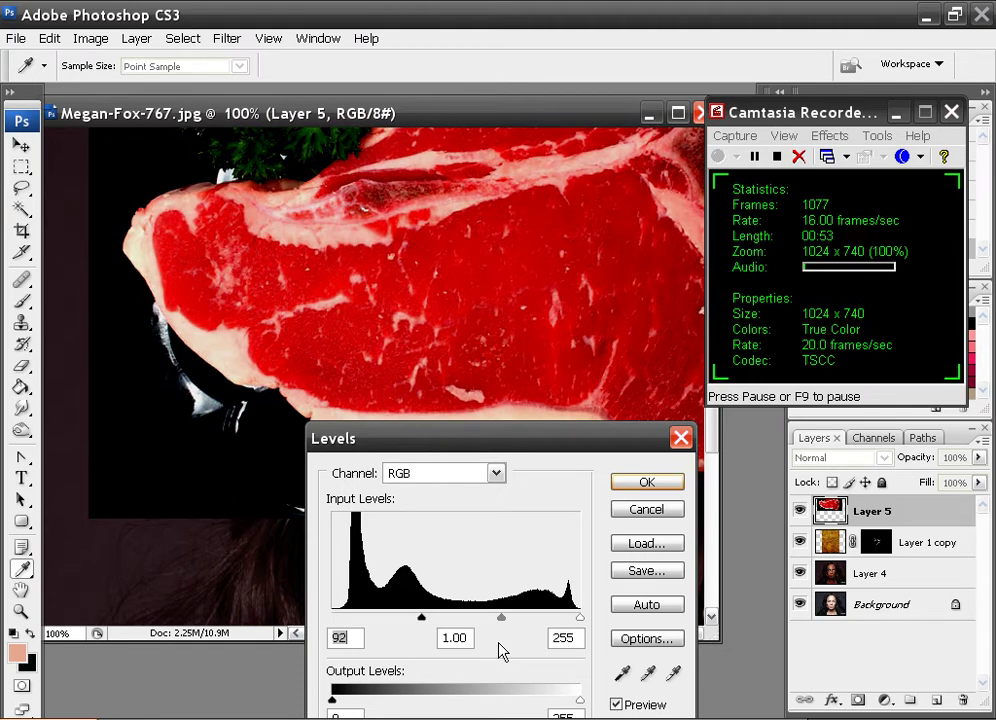
pyautogui.click(583, 618)
pyautogui.moveTo(503, 616)
pyautogui.mouseDown()
pyautogui.moveTo(531, 619)
pyautogui.moveTo(521, 618)
pyautogui.mouseUp()
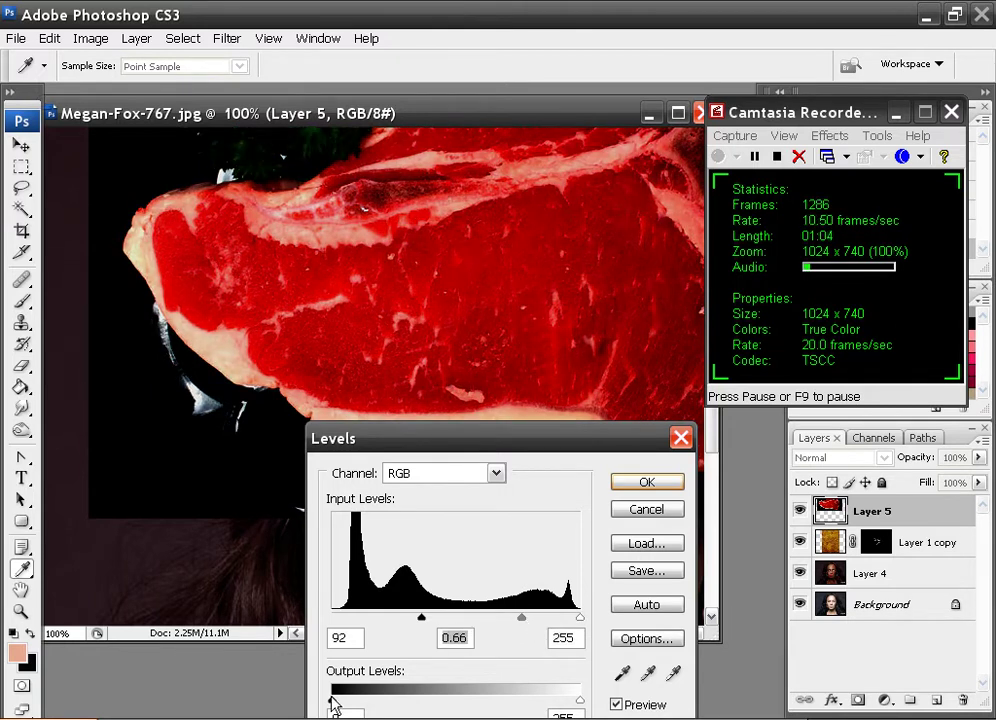
pyautogui.click(332, 699)
pyautogui.moveTo(578, 700); pyautogui.dragTo(557, 706)
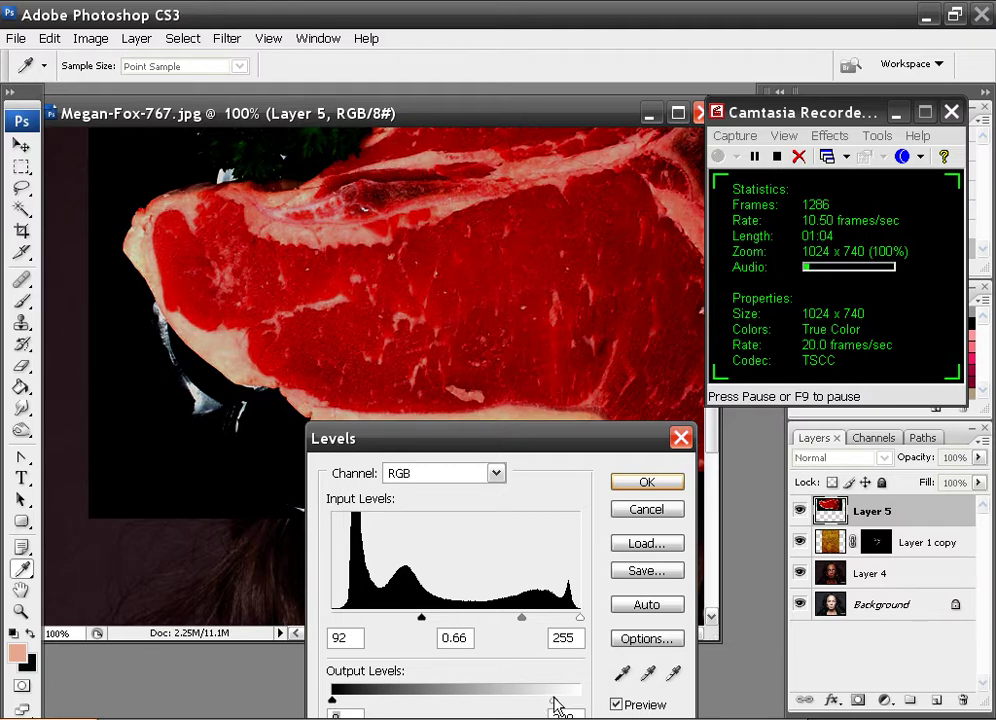
pyautogui.click(648, 484)
pyautogui.press('v')
# Step: Add a layer mask hiding the whole meat layer, and ready the Brush tool with white as foreground colour
pyautogui.click(136, 38)
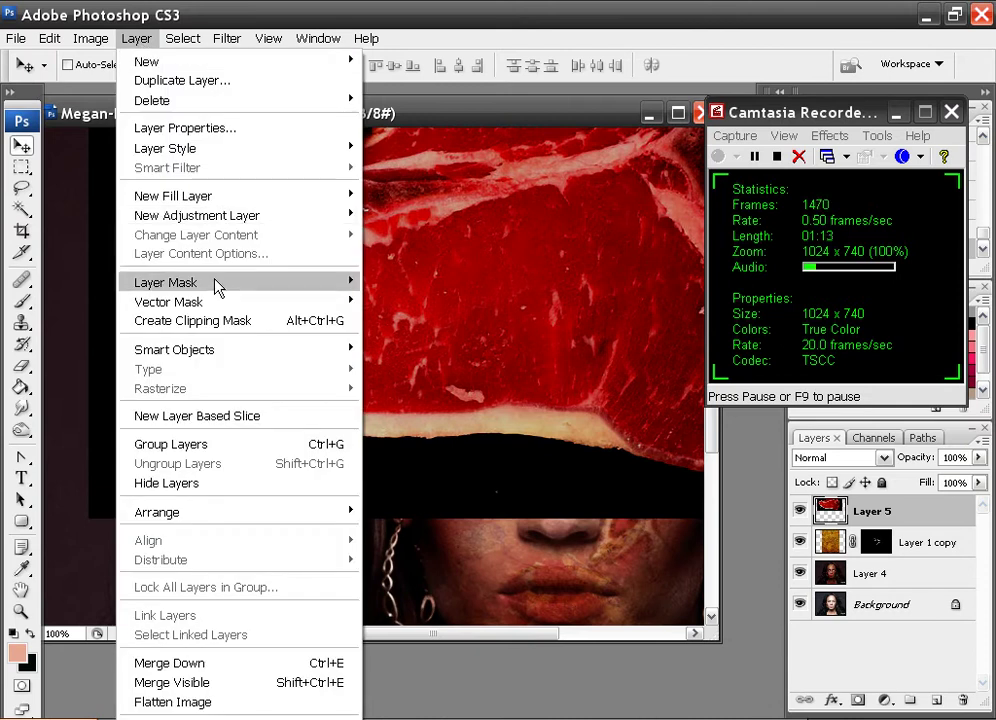
pyautogui.moveTo(217, 287)
pyautogui.click(396, 301)
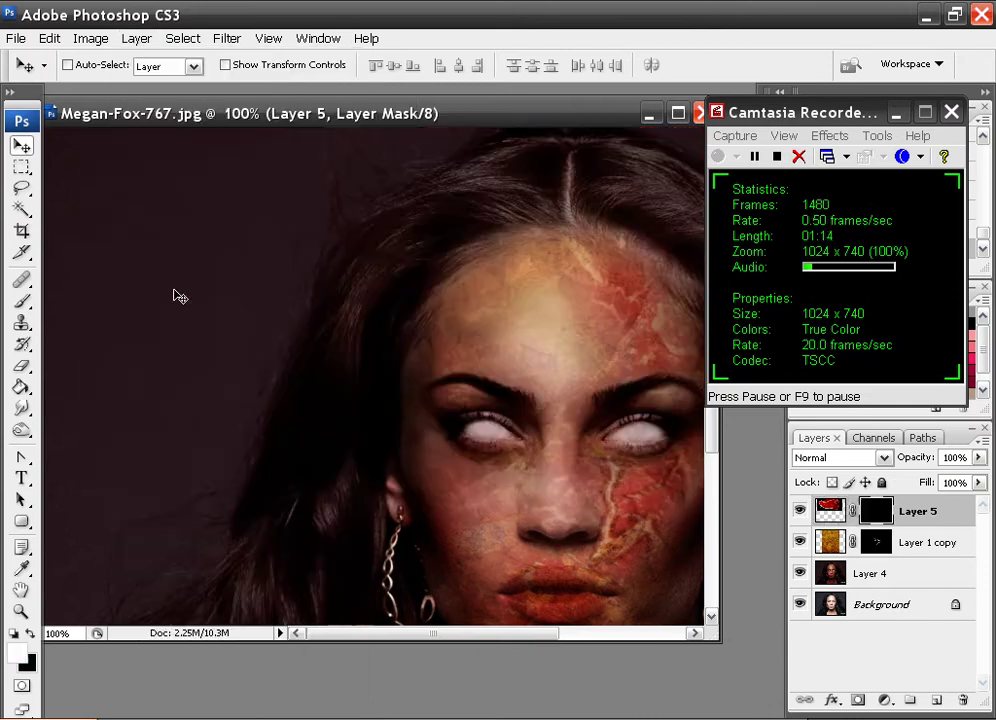
pyautogui.press('d')
pyautogui.press('b')
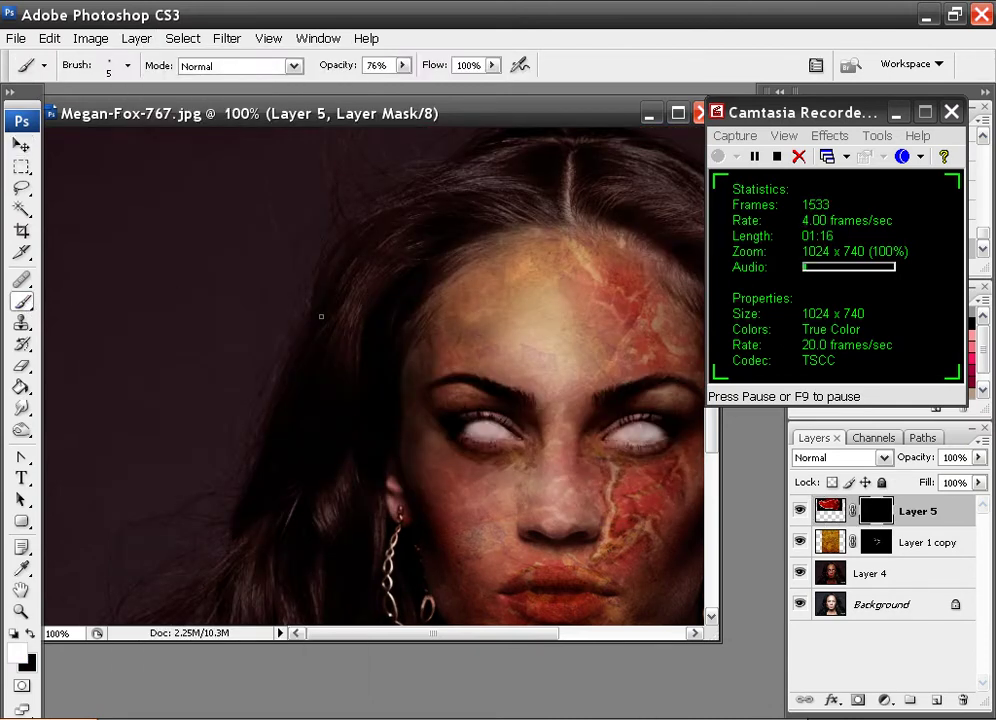
# Step: Paint white on the mask with a soft 36 px brush to reveal meat from the hairline down to the eyebrow
pyautogui.click(678, 113)
pyautogui.moveTo(569, 288); pyautogui.dragTo(284, 442)
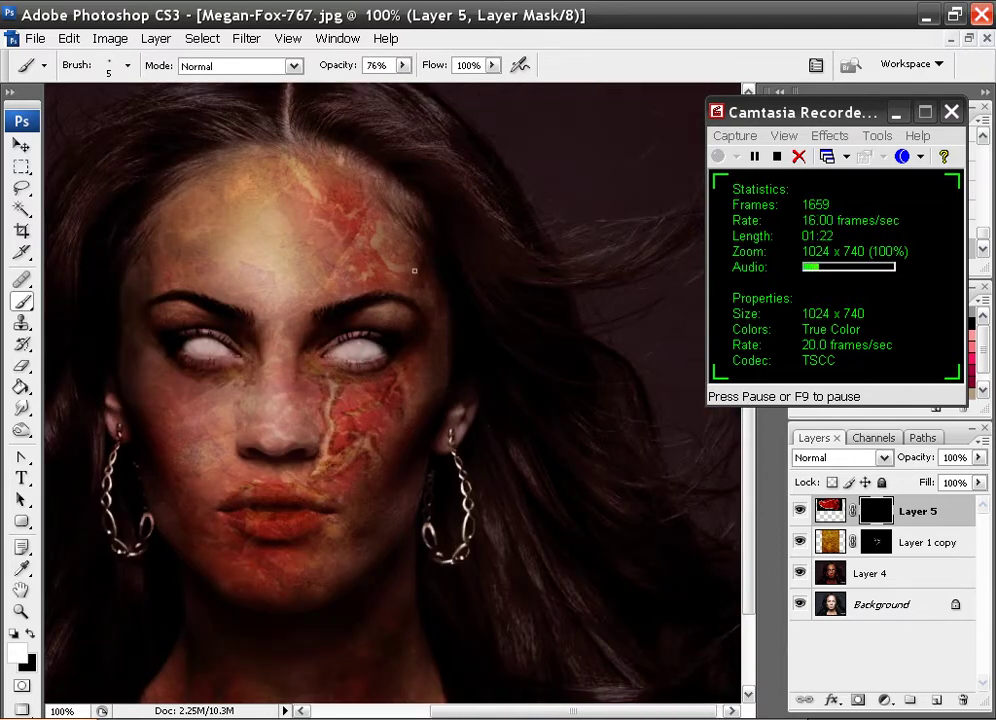
pyautogui.rightClick(285, 231)
pyautogui.click(597, 412)
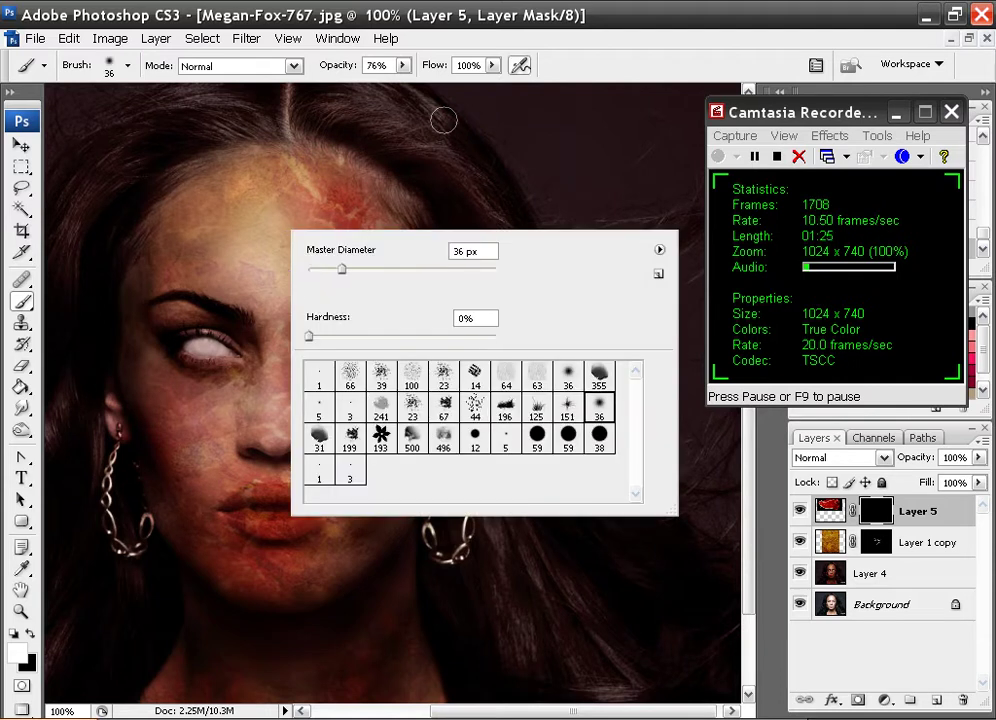
pyautogui.click(610, 28)
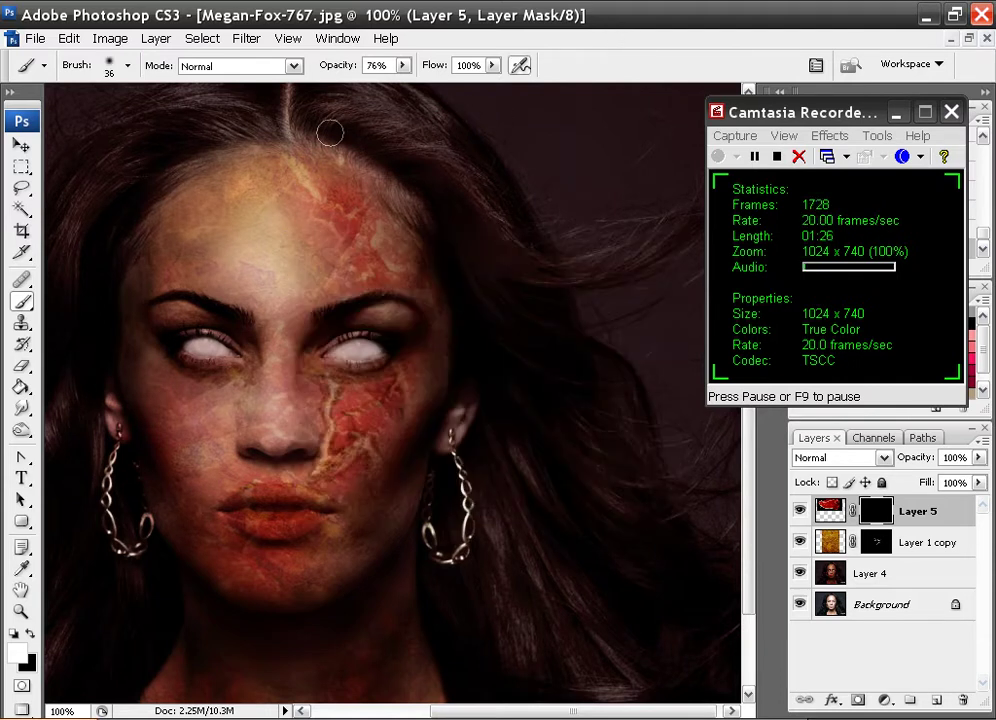
pyautogui.moveTo(340, 238)
pyautogui.mouseDown()
pyautogui.moveTo(364, 266)
pyautogui.moveTo(377, 254)
pyautogui.moveTo(363, 240)
pyautogui.moveTo(317, 284)
pyautogui.moveTo(394, 276)
pyautogui.moveTo(346, 221)
pyautogui.moveTo(319, 211)
pyautogui.moveTo(333, 252)
pyautogui.moveTo(325, 258)
pyautogui.moveTo(322, 245)
pyautogui.moveTo(343, 242)
pyautogui.moveTo(301, 268)
pyautogui.moveTo(308, 296)
pyautogui.moveTo(382, 256)
pyautogui.moveTo(306, 161)
pyautogui.moveTo(338, 180)
pyautogui.moveTo(316, 193)
pyautogui.moveTo(293, 186)
pyautogui.moveTo(298, 232)
pyautogui.moveTo(284, 293)
pyautogui.moveTo(307, 298)
pyautogui.moveTo(310, 272)
pyautogui.moveTo(288, 276)
pyautogui.moveTo(359, 270)
pyautogui.mouseUp()
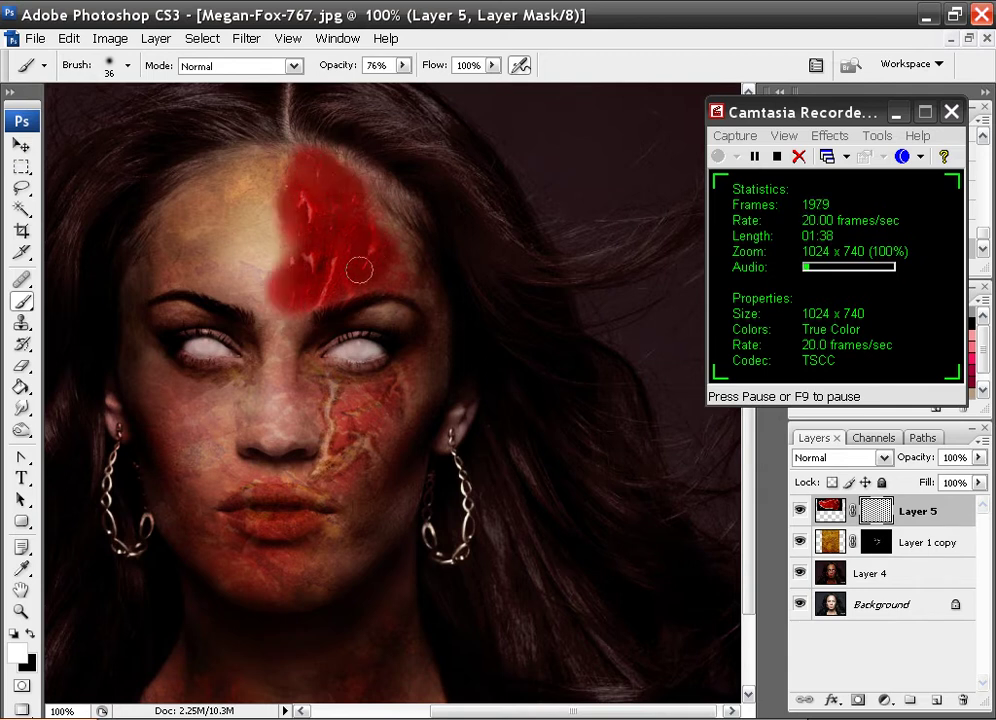
pyautogui.moveTo(328, 169)
pyautogui.mouseDown()
pyautogui.moveTo(294, 184)
pyautogui.moveTo(300, 250)
pyautogui.moveTo(282, 287)
pyautogui.moveTo(352, 220)
pyautogui.mouseUp()
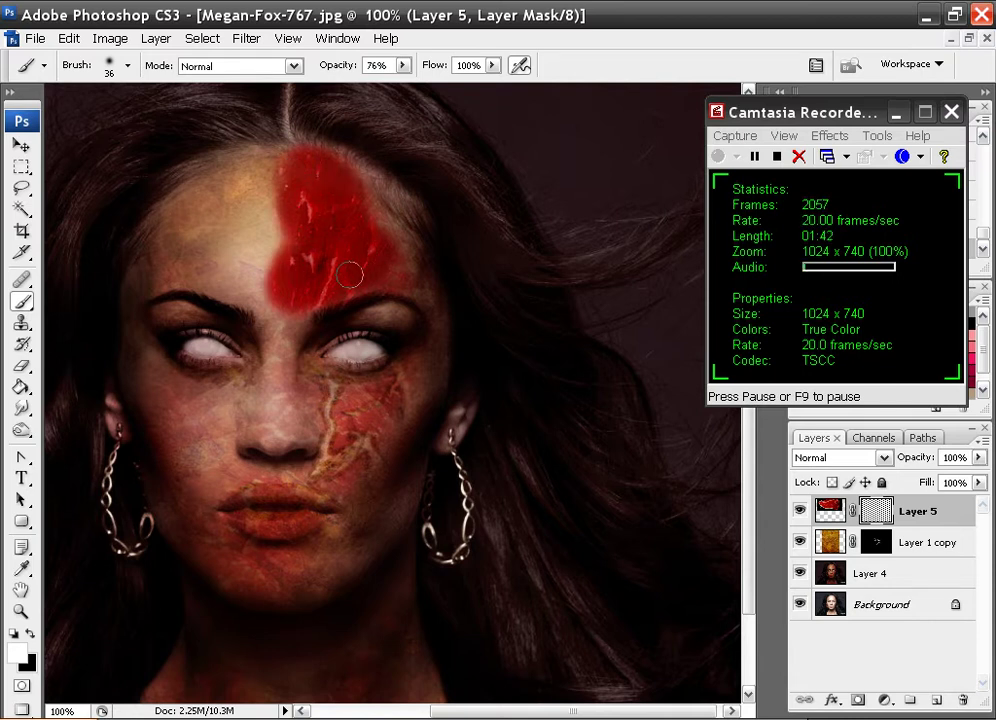
pyautogui.hotkey('ctrl', '+')
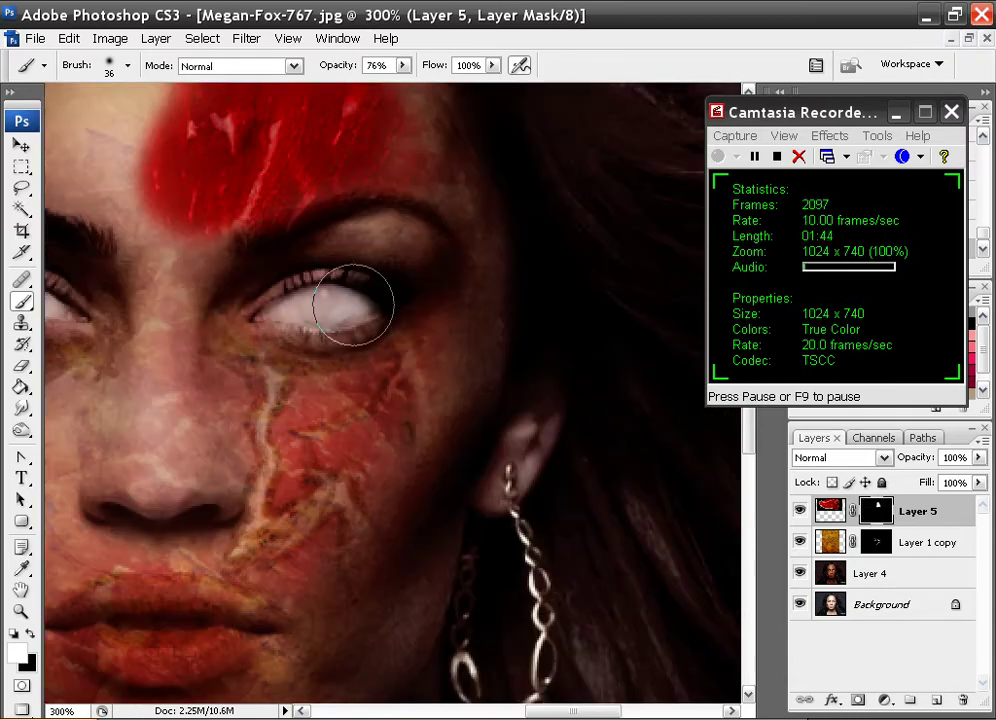
pyautogui.hotkey('ctrl', '+')
pyautogui.moveTo(353, 140); pyautogui.dragTo(398, 318)
pyautogui.moveTo(338, 236); pyautogui.dragTo(434, 423)
pyautogui.hotkey('ctrl', '-')
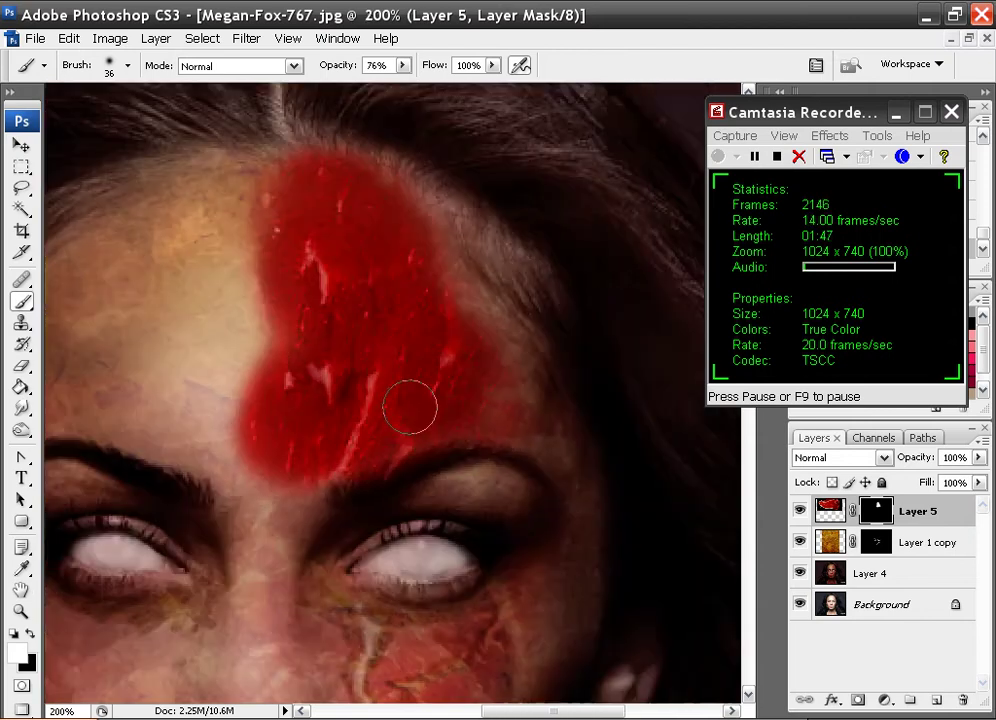
pyautogui.hotkey('ctrl', '-')
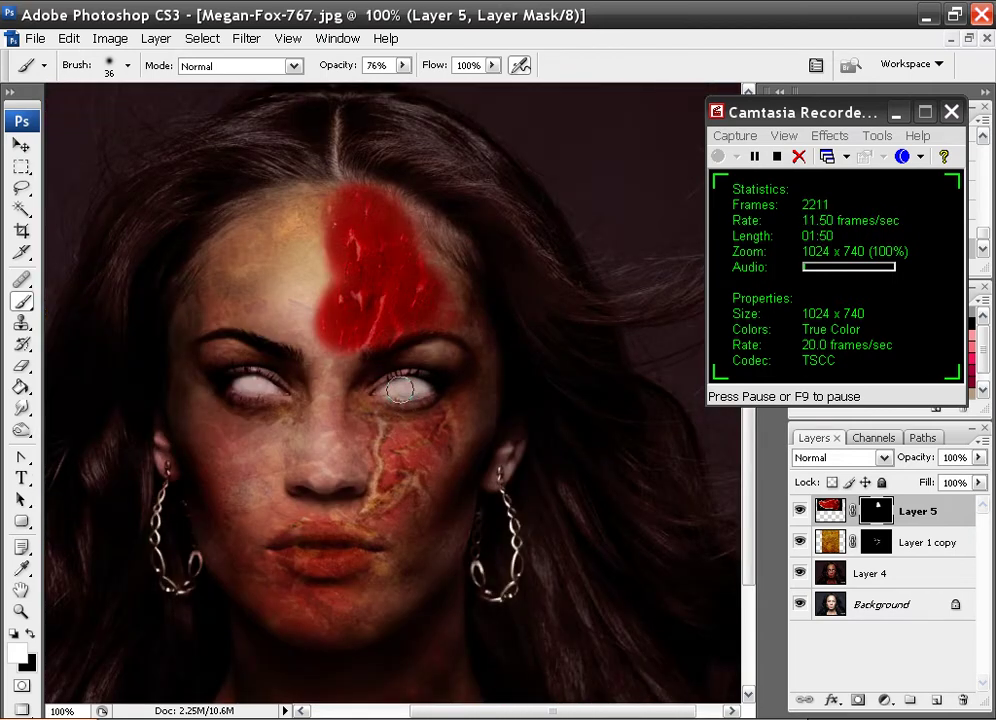
# Step: Target the meat layer's image instead of its mask and paint a soft salmon patch in the wound's centre
pyautogui.keyDown('alt'); pyautogui.click(316, 291); pyautogui.keyUp('alt')
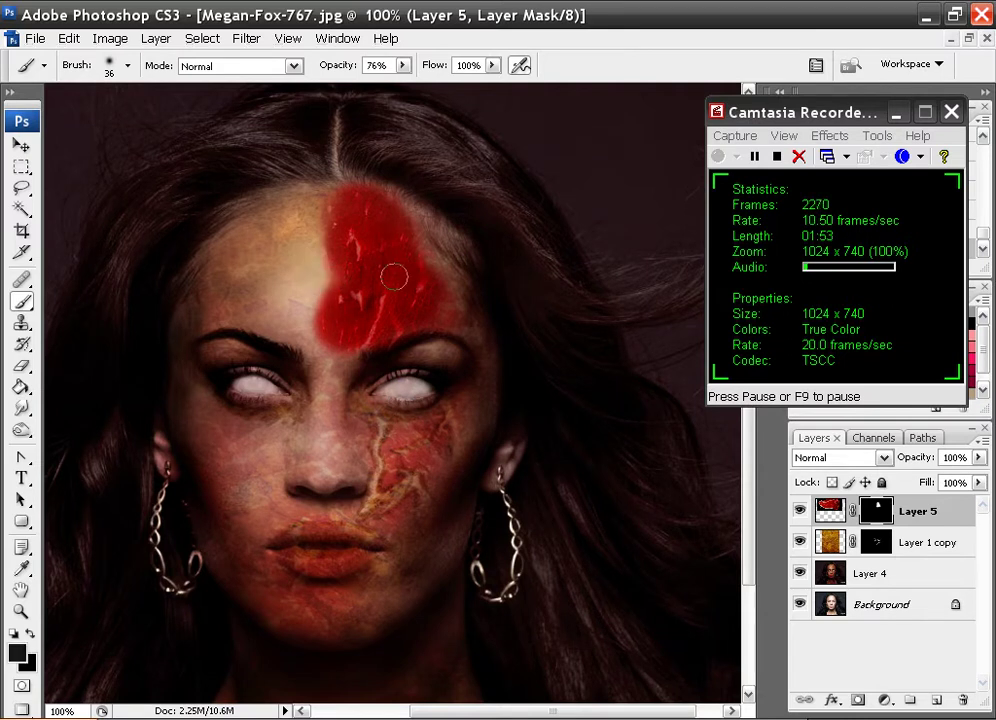
pyautogui.click(829, 511)
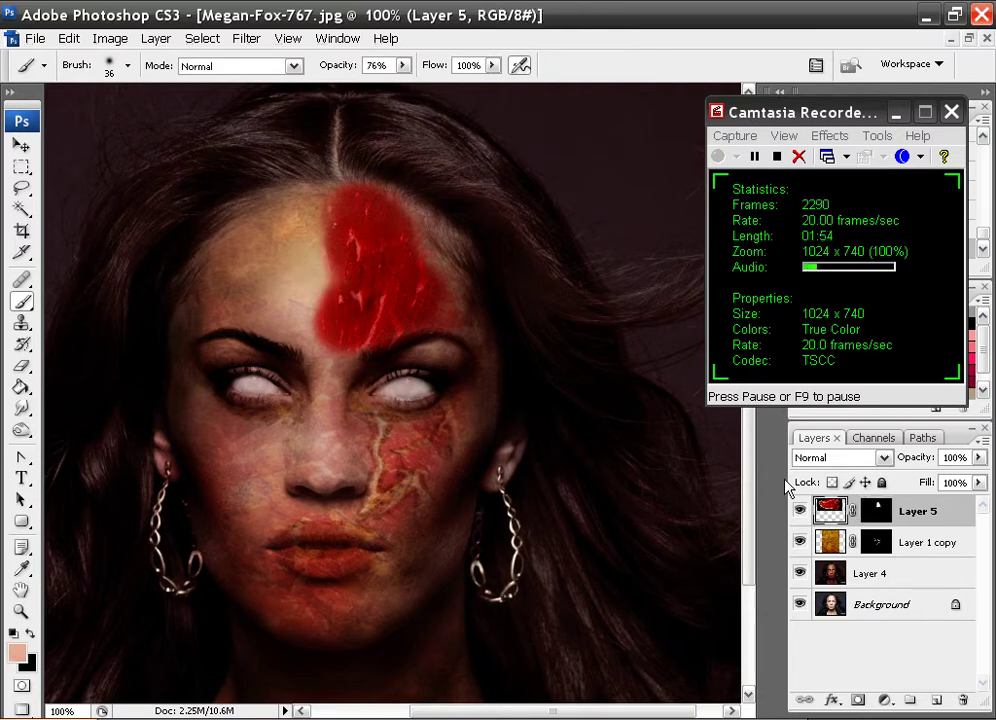
pyautogui.moveTo(372, 255)
pyautogui.mouseDown()
pyautogui.moveTo(367, 230)
pyautogui.moveTo(376, 290)
pyautogui.moveTo(366, 222)
pyautogui.mouseUp()
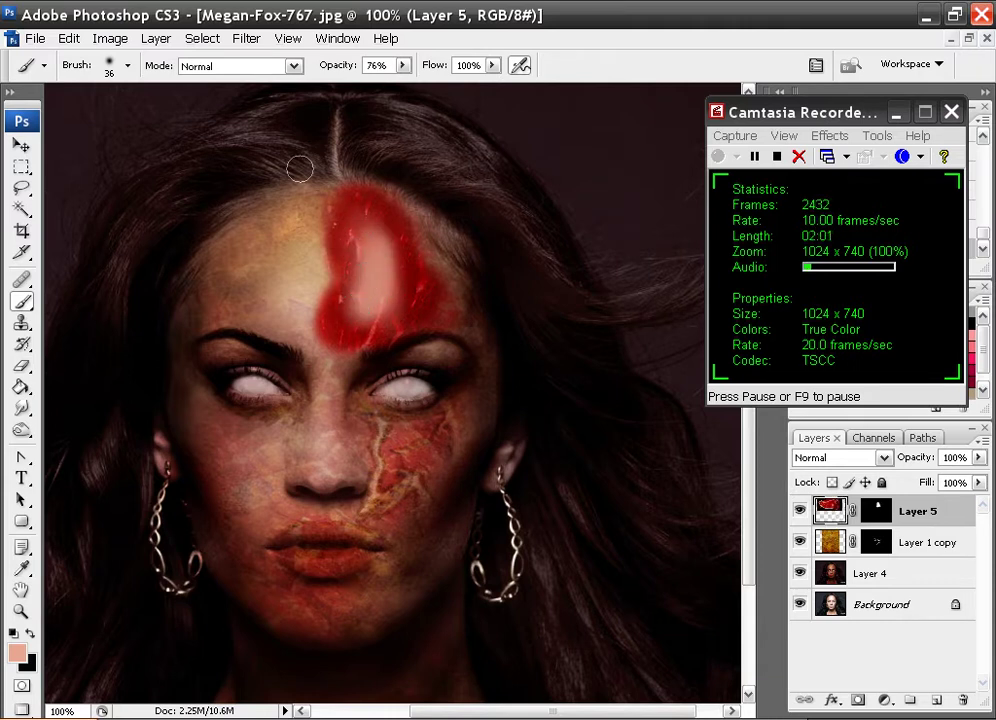
pyautogui.hotkey('ctrl', '+')
pyautogui.moveTo(367, 220); pyautogui.dragTo(361, 357)
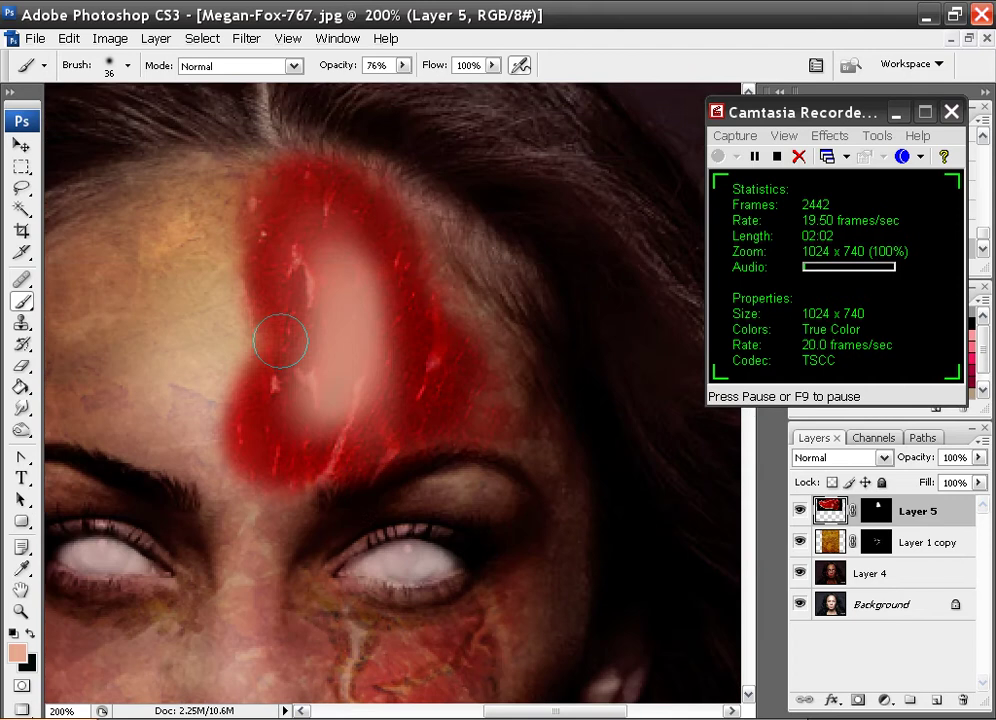
# Step: Define the salmon patch in the wound with a hard 35 px brush, and sample red from the surrounding meat
pyautogui.rightClick(142, 329)
pyautogui.click(183, 503)
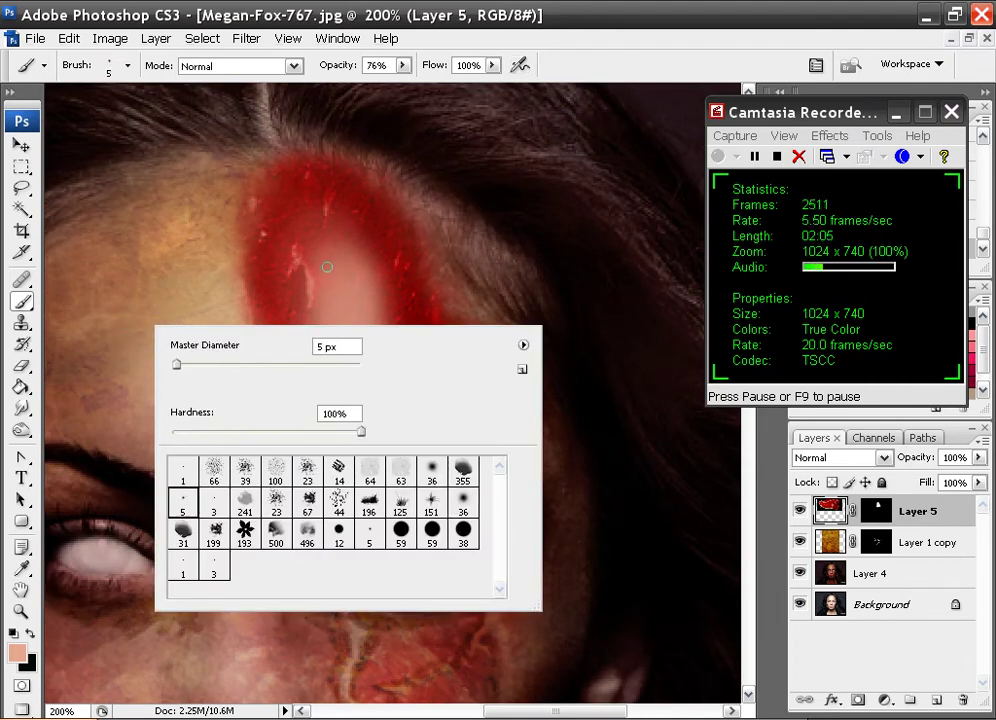
pyautogui.moveTo(327, 267)
pyautogui.mouseDown()
pyautogui.moveTo(319, 299)
pyautogui.moveTo(334, 334)
pyautogui.moveTo(355, 300)
pyautogui.moveTo(350, 261)
pyautogui.moveTo(332, 247)
pyautogui.moveTo(325, 255)
pyautogui.moveTo(367, 282)
pyautogui.mouseUp()
pyautogui.rightClick(335, 255)
pyautogui.click(314, 258)
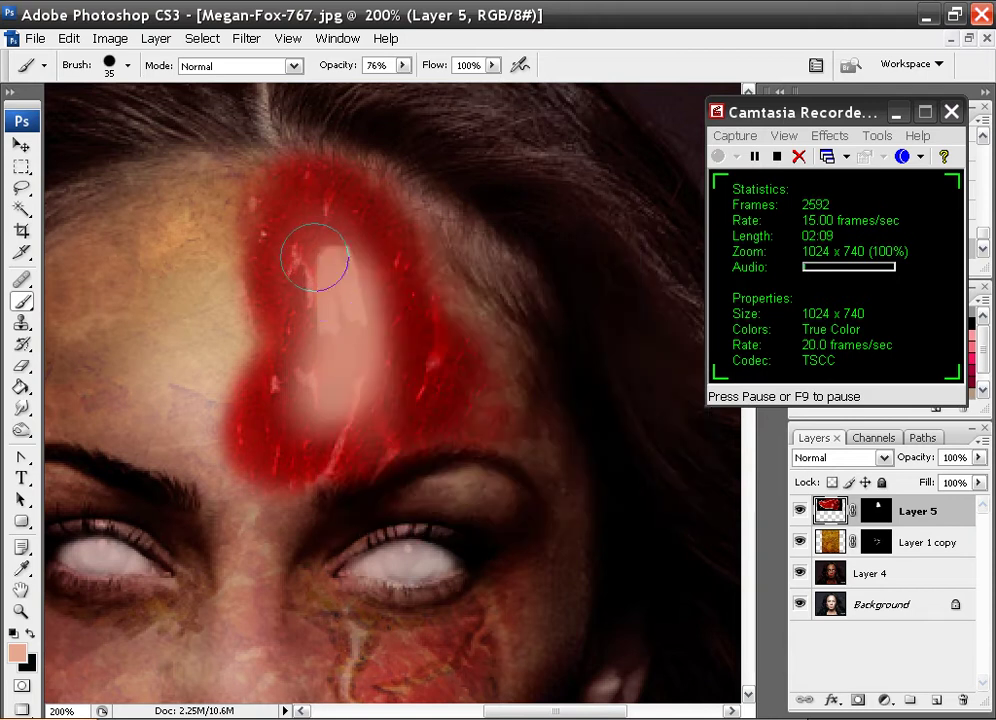
pyautogui.moveTo(314, 258)
pyautogui.mouseDown()
pyautogui.moveTo(346, 264)
pyautogui.moveTo(338, 254)
pyautogui.moveTo(347, 362)
pyautogui.moveTo(340, 271)
pyautogui.moveTo(317, 352)
pyautogui.moveTo(324, 391)
pyautogui.moveTo(338, 357)
pyautogui.moveTo(305, 392)
pyautogui.moveTo(334, 291)
pyautogui.moveTo(331, 239)
pyautogui.moveTo(349, 364)
pyautogui.moveTo(310, 391)
pyautogui.moveTo(327, 294)
pyautogui.moveTo(317, 251)
pyautogui.moveTo(375, 337)
pyautogui.moveTo(329, 396)
pyautogui.moveTo(349, 258)
pyautogui.moveTo(318, 230)
pyautogui.moveTo(329, 271)
pyautogui.moveTo(319, 253)
pyautogui.moveTo(374, 323)
pyautogui.moveTo(372, 367)
pyautogui.moveTo(362, 266)
pyautogui.moveTo(375, 361)
pyautogui.moveTo(349, 258)
pyautogui.moveTo(336, 398)
pyautogui.moveTo(326, 286)
pyautogui.moveTo(304, 270)
pyautogui.moveTo(304, 297)
pyautogui.moveTo(310, 242)
pyautogui.moveTo(324, 229)
pyautogui.moveTo(285, 389)
pyautogui.moveTo(301, 408)
pyautogui.moveTo(337, 419)
pyautogui.moveTo(377, 400)
pyautogui.moveTo(375, 383)
pyautogui.moveTo(350, 404)
pyautogui.mouseUp()
pyautogui.keyDown('alt'); pyautogui.click(292, 291); pyautogui.keyUp('alt')
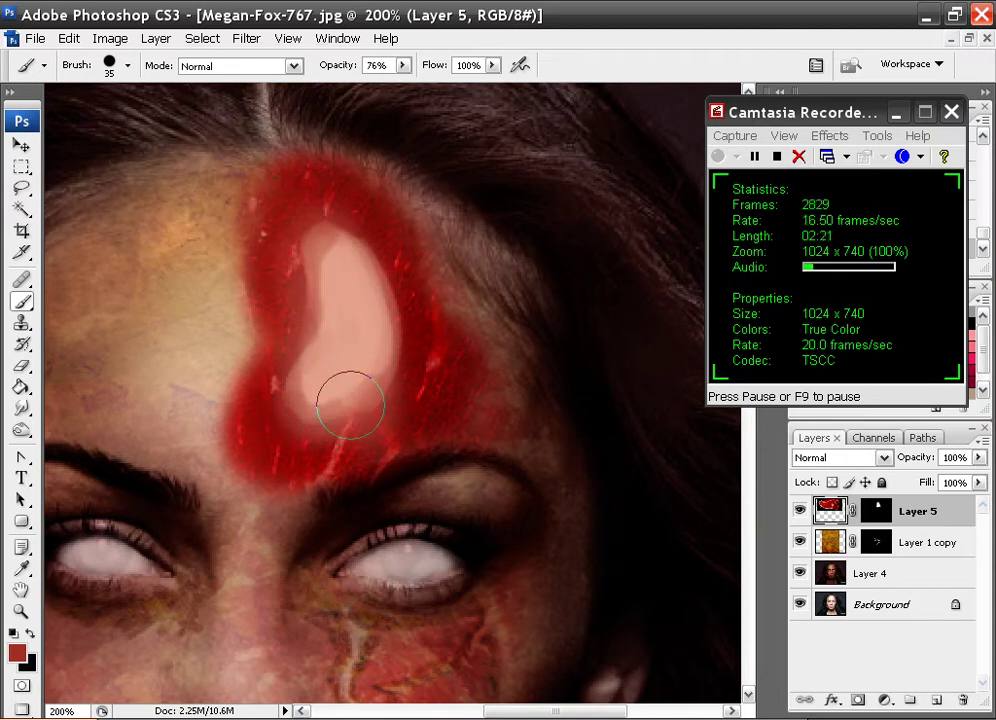
# Step: Smooth the lower end of the wound's salmon patch with a sampled salmon tone and the hard 35 px brush
pyautogui.keyDown('alt'); pyautogui.click(336, 238); pyautogui.keyUp('alt')
pyautogui.moveTo(336, 238)
pyautogui.mouseDown()
pyautogui.moveTo(377, 282)
pyautogui.moveTo(381, 372)
pyautogui.moveTo(317, 414)
pyautogui.moveTo(370, 340)
pyautogui.moveTo(362, 376)
pyautogui.moveTo(327, 395)
pyautogui.mouseUp()
pyautogui.keyDown('alt'); pyautogui.click(338, 378); pyautogui.keyUp('alt')
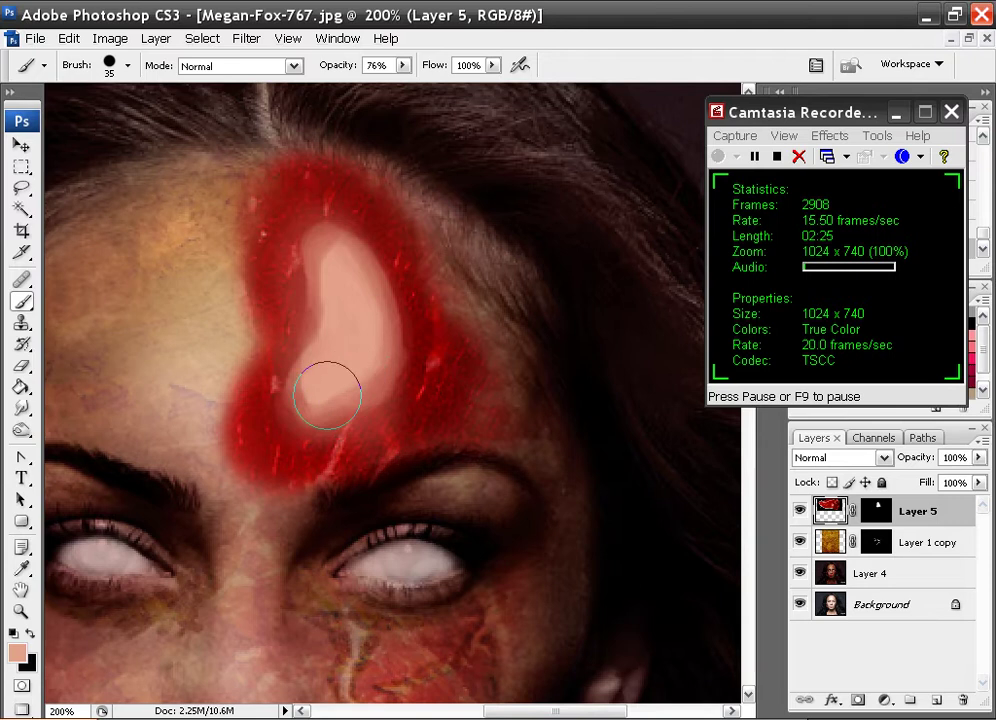
# Step: Examine the painted forehead wound in the full portrait and up close around the eyebrow and cheek
pyautogui.hotkey('ctrl', '-')
pyautogui.hotkey('ctrl', '-')
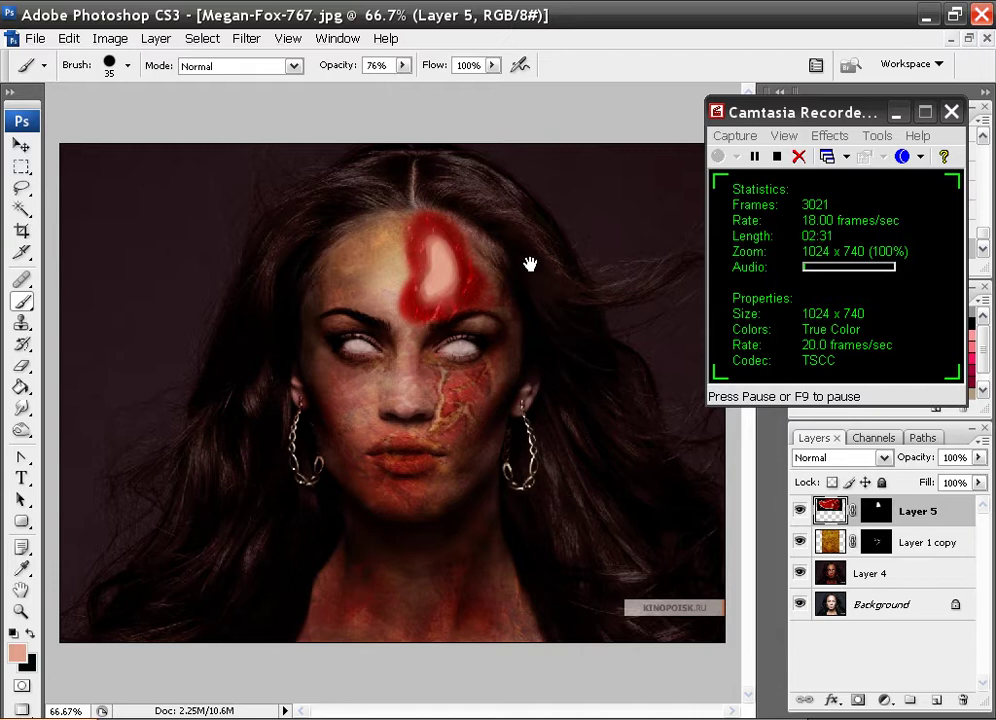
pyautogui.hotkey('ctrl', '+')
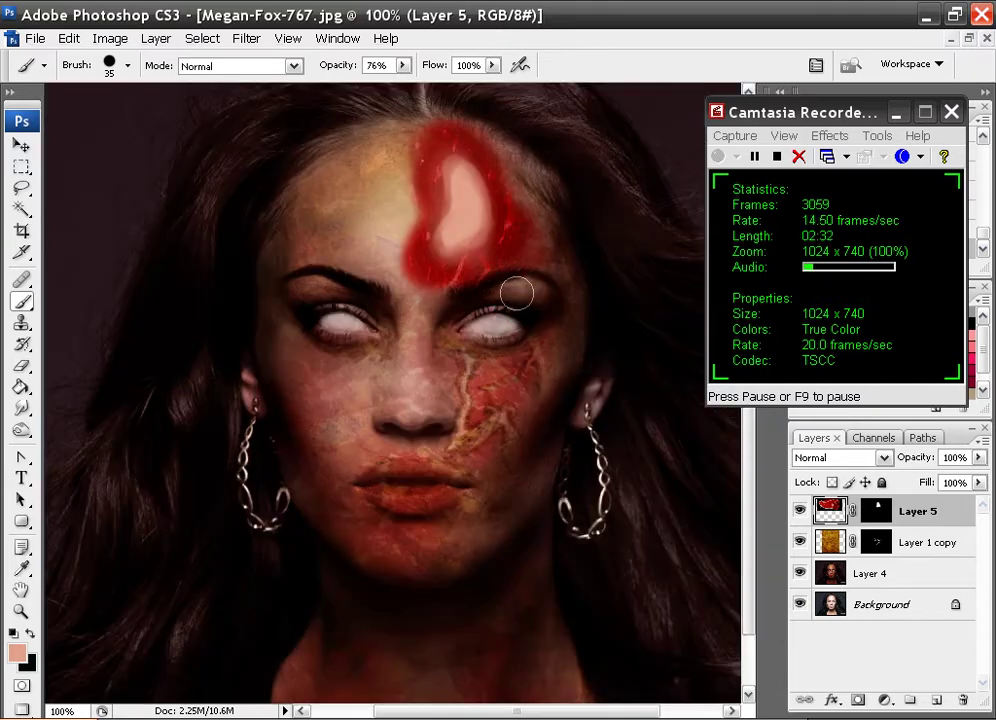
pyautogui.moveTo(527, 271); pyautogui.dragTo(445, 329)
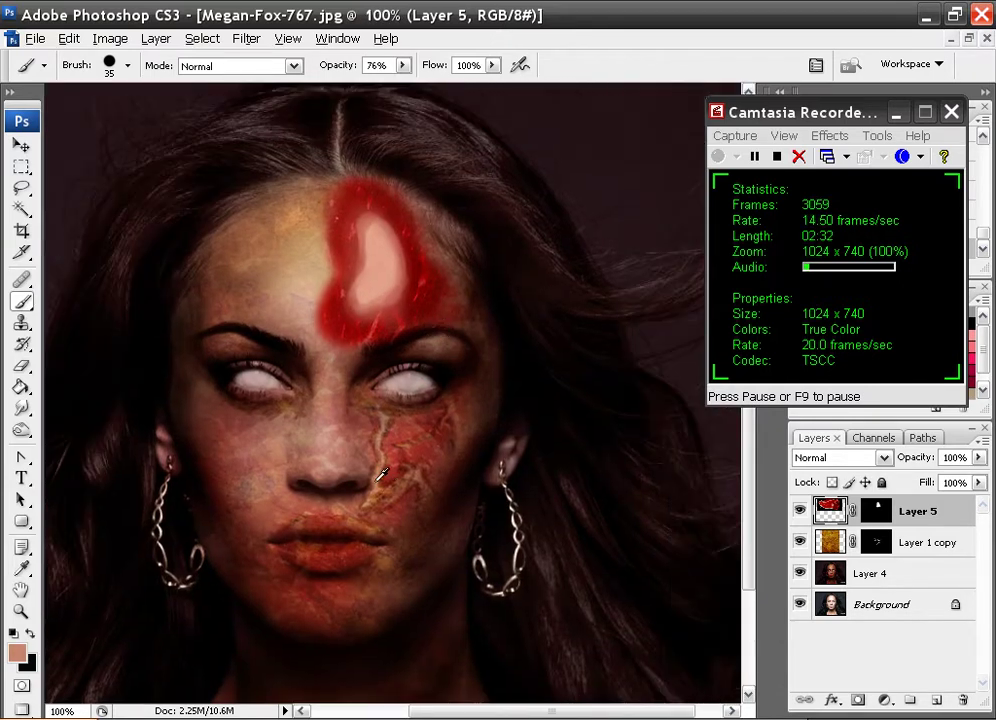
pyautogui.scroll(2, 378, 480)
pyautogui.scroll(-1, 449, 345)
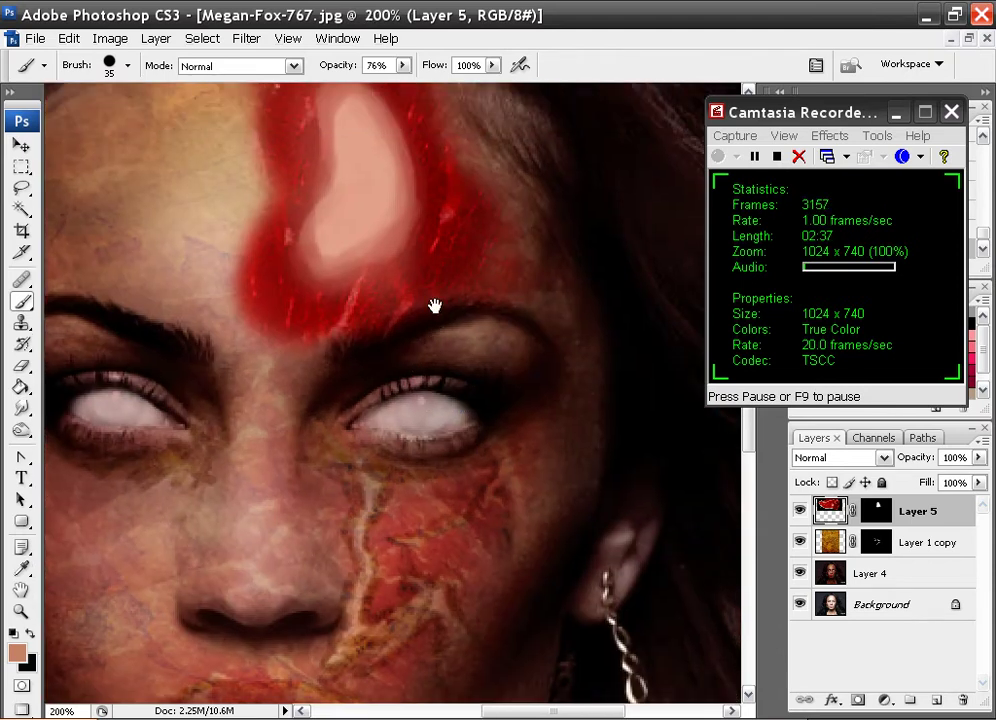
pyautogui.scroll(3, 436, 305)
pyautogui.moveTo(362, 305)
pyautogui.mouseDown()
pyautogui.moveTo(350, 244)
pyautogui.moveTo(341, 367)
pyautogui.moveTo(386, 319)
pyautogui.moveTo(375, 276)
pyautogui.moveTo(405, 282)
pyautogui.moveTo(383, 243)
pyautogui.moveTo(354, 227)
pyautogui.moveTo(327, 246)
pyautogui.moveTo(333, 235)
pyautogui.moveTo(328, 318)
pyautogui.moveTo(308, 351)
pyautogui.moveTo(369, 395)
pyautogui.moveTo(331, 404)
pyautogui.moveTo(408, 336)
pyautogui.moveTo(388, 335)
pyautogui.moveTo(360, 286)
pyautogui.moveTo(352, 338)
pyautogui.mouseUp()
pyautogui.keyDown('alt'); pyautogui.click(419, 299); pyautogui.keyUp('alt')
pyautogui.keyDown('alt'); pyautogui.click(363, 302); pyautogui.keyUp('alt')
pyautogui.hotkey('ctrl', '0')
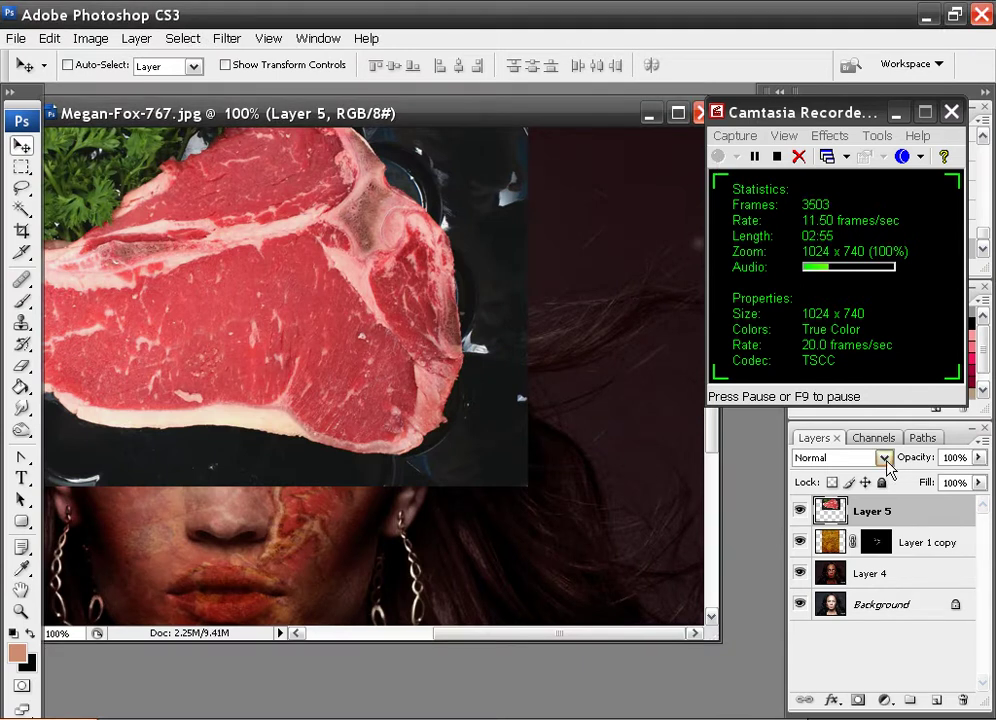
# Step: Try the Color Burn, Darken and Linear Burn blending modes on the meat layer
pyautogui.click(883, 457)
pyautogui.click(823, 88)
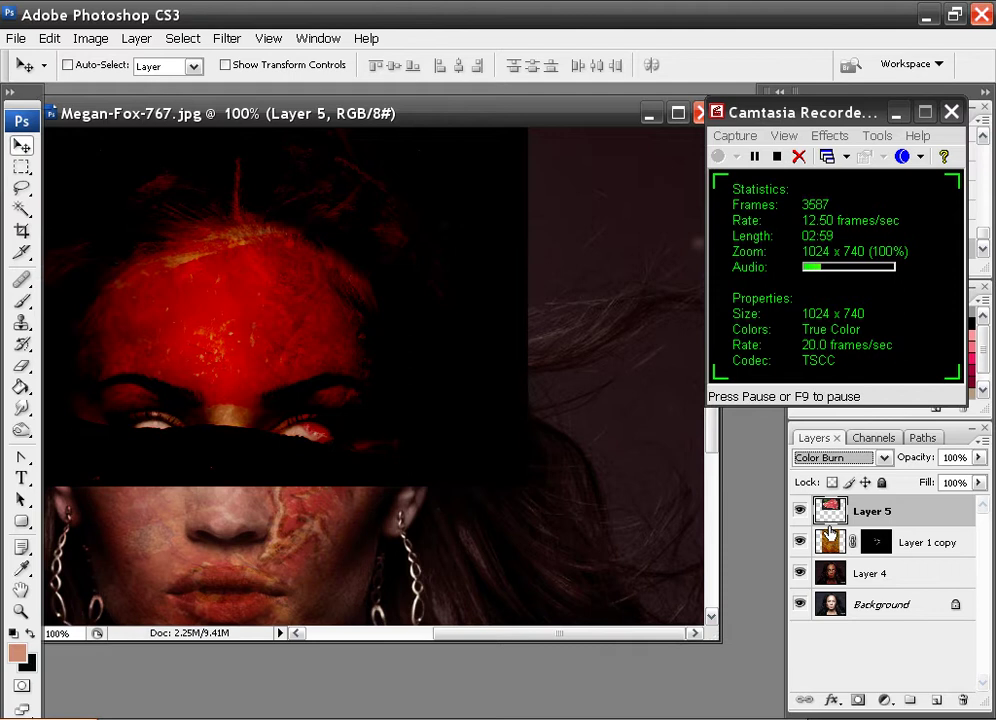
pyautogui.press('Up')
pyautogui.press('Up')
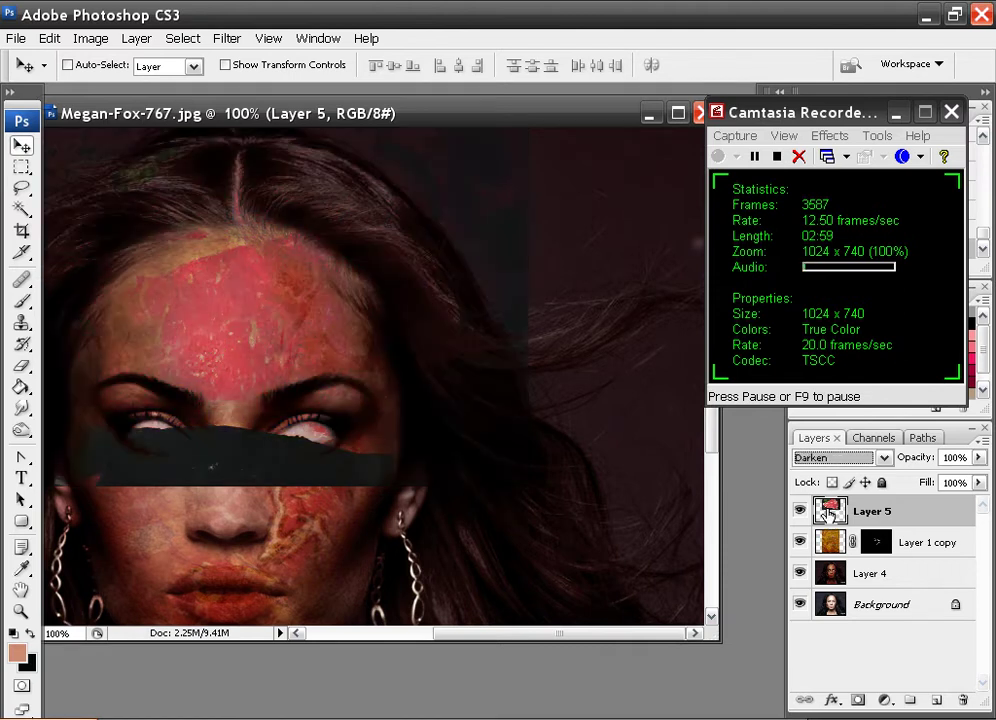
pyautogui.press('Down')
pyautogui.press('Down')
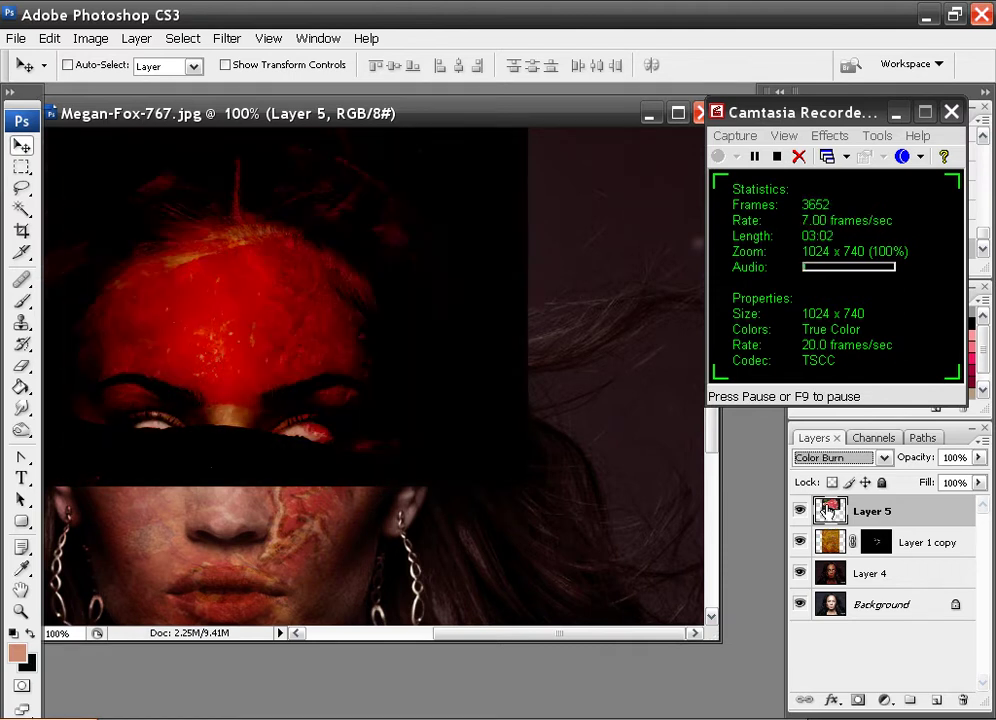
pyautogui.press('Down')
pyautogui.press('Down')
pyautogui.press('Up')
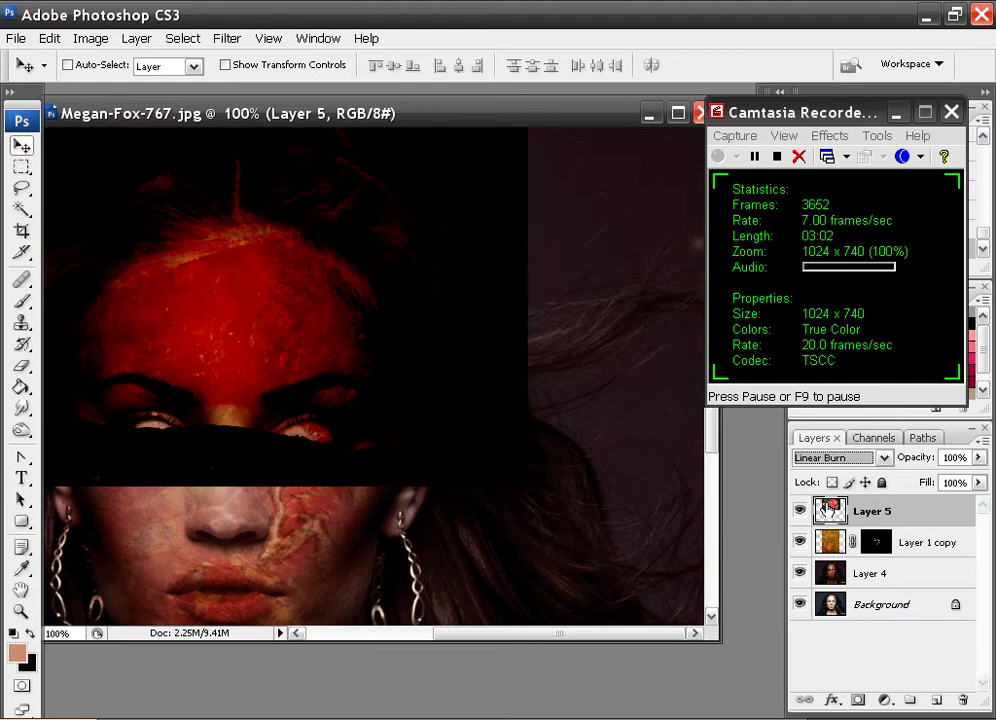
pyautogui.press('Up')
pyautogui.press('Down')
# Step: Set the meat layer's blending mode to Multiply
pyautogui.press('Up')
pyautogui.press('Up')
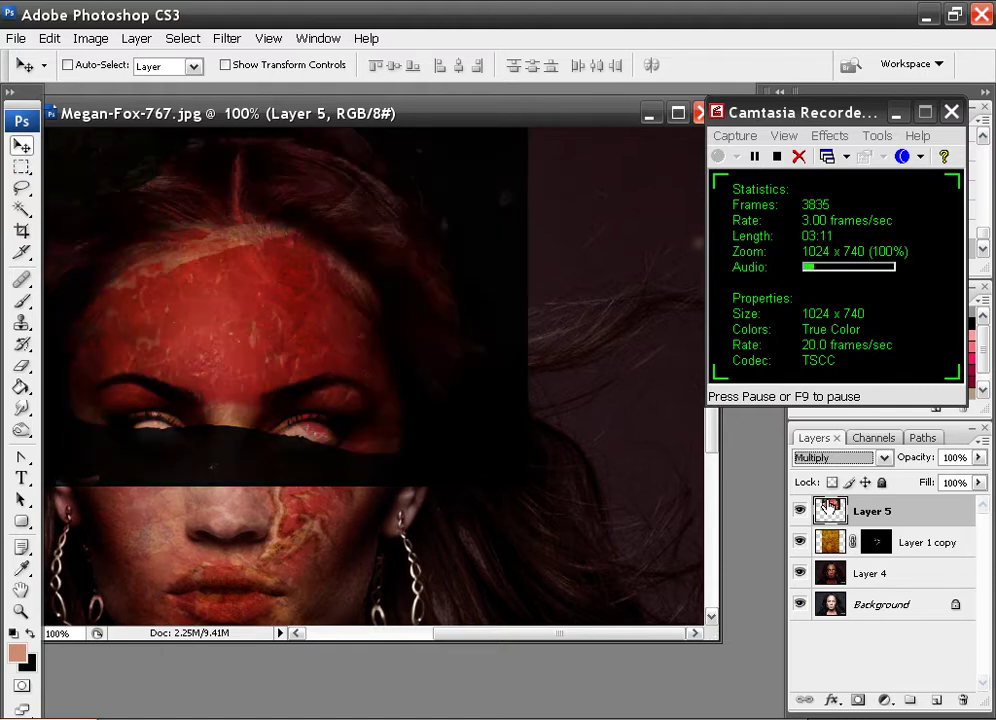
pyautogui.press('Down')
pyautogui.press('Up')
# Step: Add a layer mask that hides the whole meat layer
pyautogui.click(136, 38)
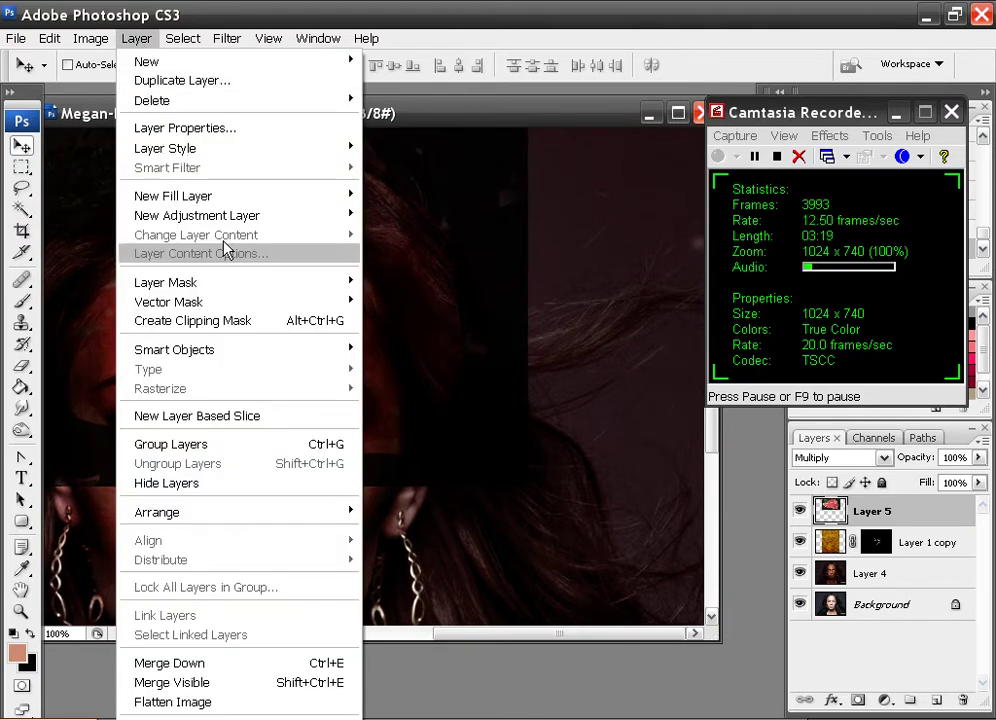
pyautogui.click(136, 38)
pyautogui.click(136, 38)
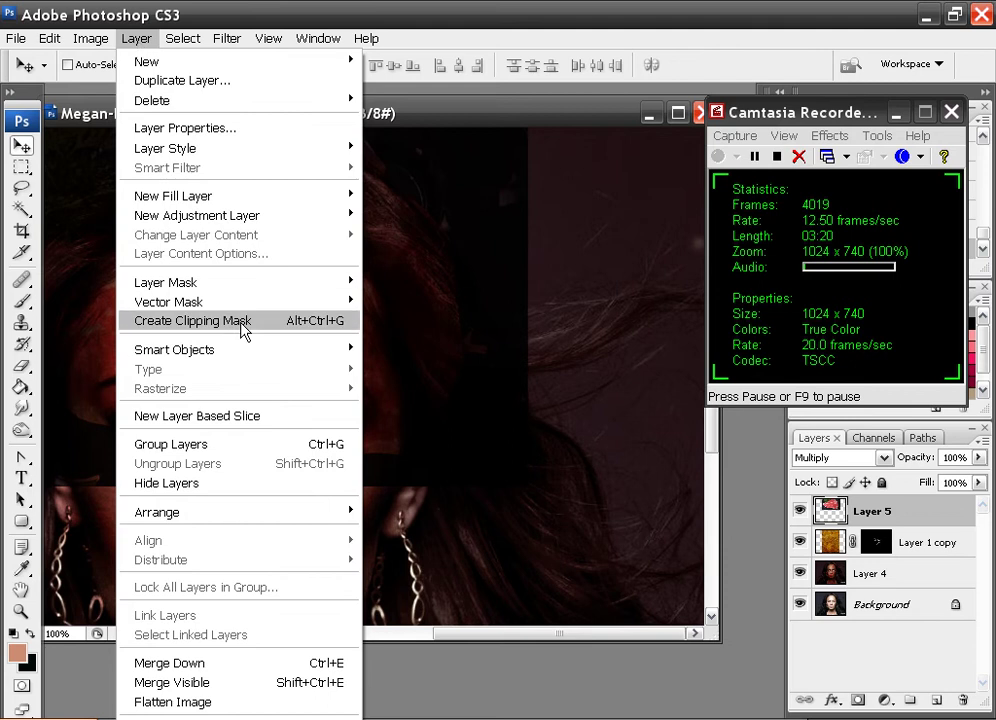
pyautogui.moveTo(225, 280)
pyautogui.click(400, 300)
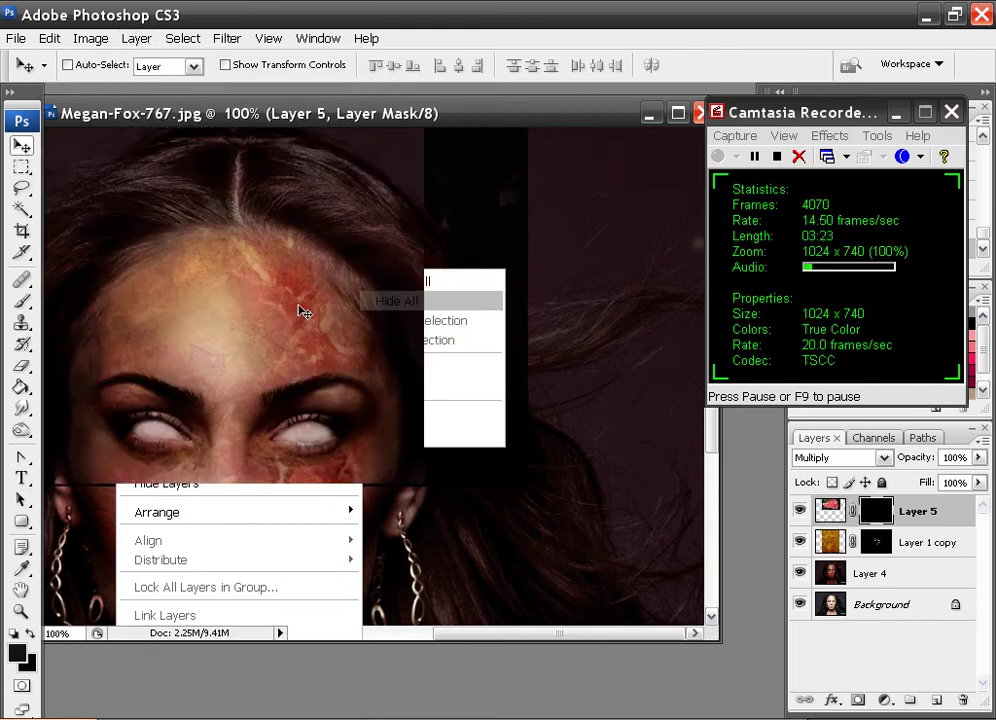
# Step: Maximize the portrait's document window and ready the Brush tool with white as the foreground colour
pyautogui.press('b')
pyautogui.hotkey('ctrl', '+')
pyautogui.hotkey('ctrl', '+')
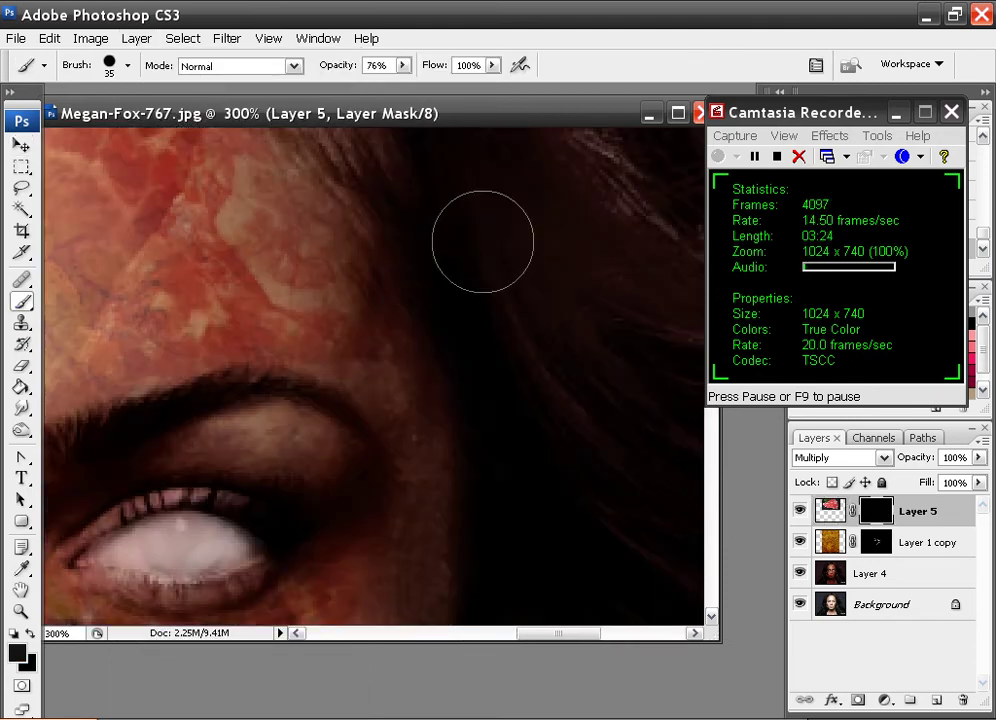
pyautogui.click(678, 113)
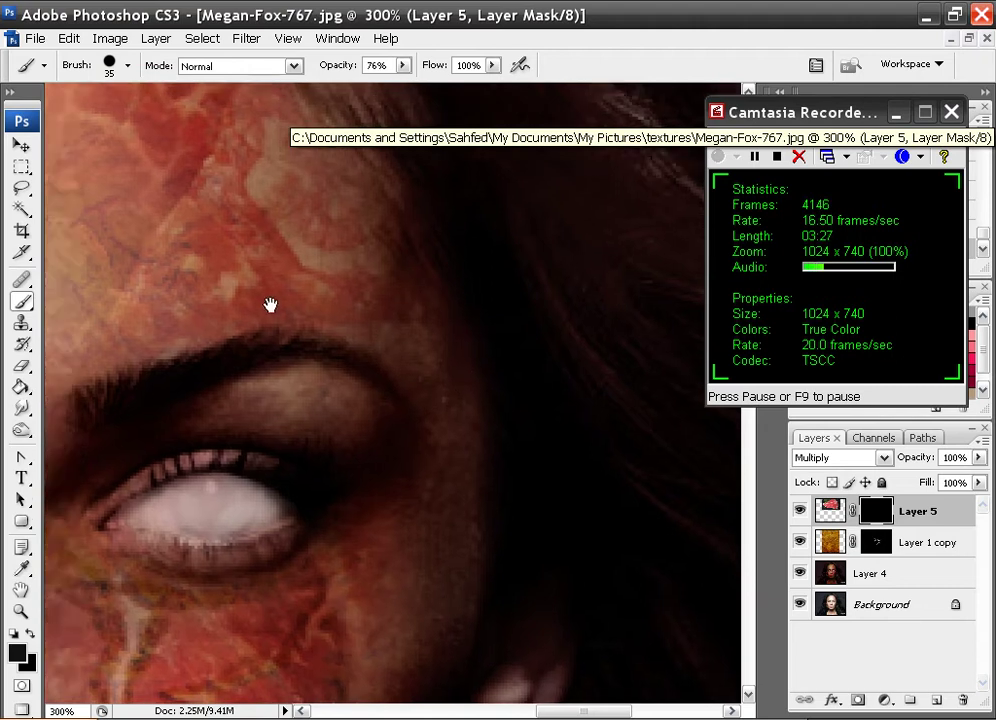
pyautogui.moveTo(270, 305); pyautogui.dragTo(456, 362)
pyautogui.hotkey('ctrl', '-')
pyautogui.moveTo(396, 289); pyautogui.dragTo(422, 351)
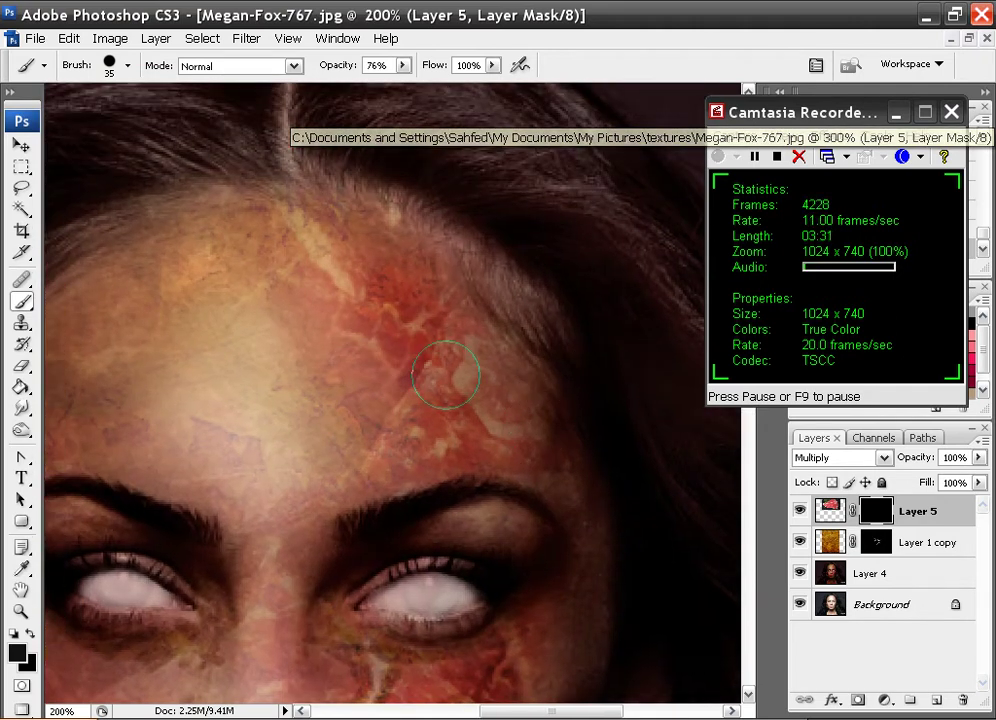
pyautogui.moveTo(820, 118); pyautogui.dragTo(529, 132)
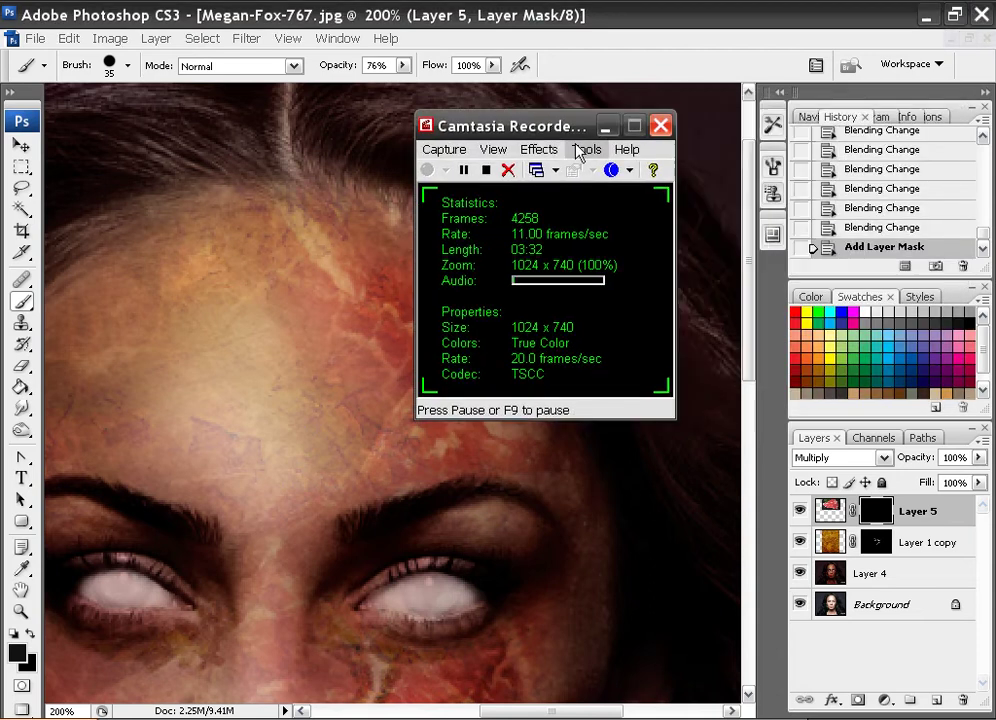
pyautogui.click(873, 303)
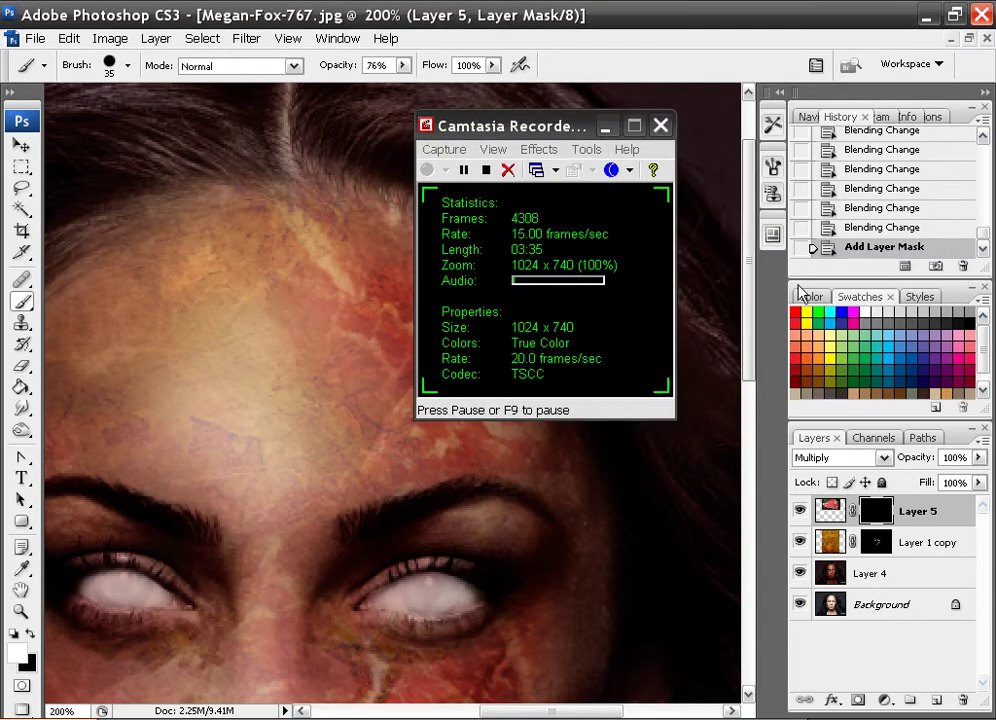
pyautogui.moveTo(520, 134); pyautogui.dragTo(802, 50)
# Step: Paint white on the meat layer's mask, switching to a soft 36 px brush, to reveal meat from the hairline to the eyebrow
pyautogui.click(332, 330)
pyautogui.moveTo(332, 330)
pyautogui.mouseDown()
pyautogui.moveTo(385, 280)
pyautogui.moveTo(372, 225)
pyautogui.moveTo(352, 262)
pyautogui.moveTo(361, 330)
pyautogui.mouseUp()
pyautogui.rightClick(335, 350)
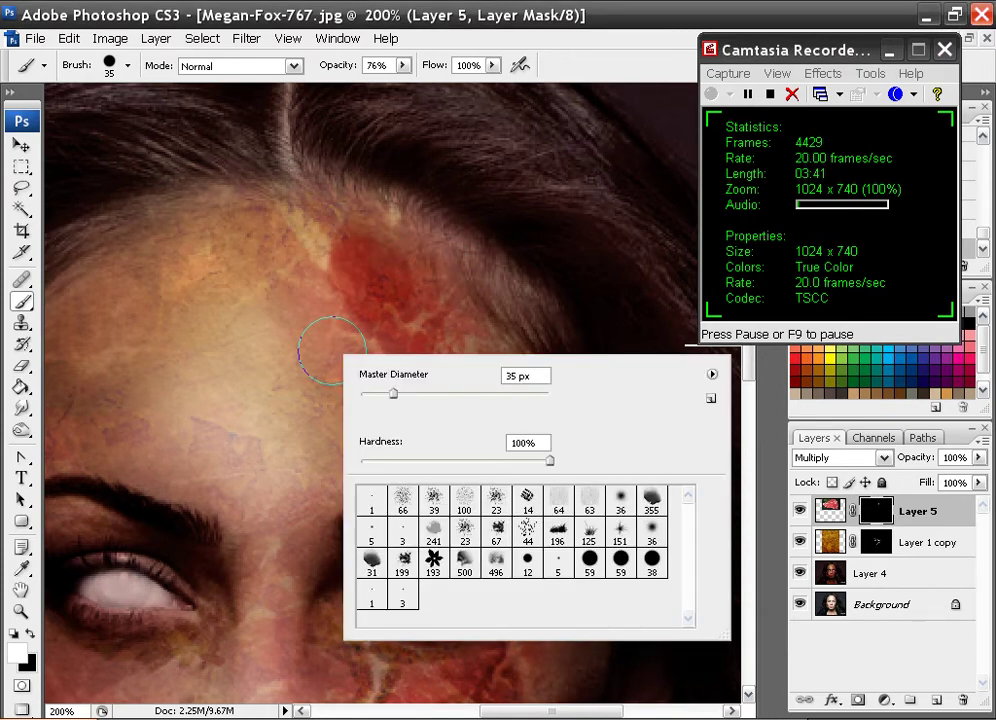
pyautogui.click(651, 533)
pyautogui.moveTo(400, 246)
pyautogui.mouseDown()
pyautogui.moveTo(379, 278)
pyautogui.moveTo(411, 288)
pyautogui.moveTo(364, 259)
pyautogui.moveTo(293, 421)
pyautogui.moveTo(330, 272)
pyautogui.moveTo(304, 441)
pyautogui.moveTo(330, 298)
pyautogui.moveTo(292, 453)
pyautogui.moveTo(320, 470)
pyautogui.moveTo(397, 280)
pyautogui.moveTo(451, 371)
pyautogui.moveTo(366, 353)
pyautogui.moveTo(341, 368)
pyautogui.moveTo(300, 435)
pyautogui.moveTo(322, 487)
pyautogui.moveTo(399, 459)
pyautogui.moveTo(460, 418)
pyautogui.moveTo(416, 331)
pyautogui.moveTo(407, 408)
pyautogui.moveTo(330, 460)
pyautogui.moveTo(369, 441)
pyautogui.moveTo(398, 376)
pyautogui.moveTo(390, 363)
pyautogui.moveTo(312, 428)
pyautogui.moveTo(480, 446)
pyautogui.moveTo(482, 374)
pyautogui.moveTo(394, 259)
pyautogui.moveTo(401, 285)
pyautogui.moveTo(335, 253)
pyautogui.moveTo(312, 195)
pyautogui.moveTo(328, 234)
pyautogui.moveTo(361, 262)
pyautogui.moveTo(343, 228)
pyautogui.moveTo(356, 355)
pyautogui.moveTo(320, 464)
pyautogui.moveTo(451, 414)
pyautogui.moveTo(444, 390)
pyautogui.moveTo(391, 357)
pyautogui.moveTo(495, 392)
pyautogui.moveTo(502, 458)
pyautogui.moveTo(524, 412)
pyautogui.moveTo(494, 329)
pyautogui.moveTo(522, 445)
pyautogui.moveTo(464, 318)
pyautogui.moveTo(408, 307)
pyautogui.moveTo(329, 238)
pyautogui.moveTo(344, 448)
pyautogui.moveTo(316, 263)
pyautogui.moveTo(351, 247)
pyautogui.mouseUp()
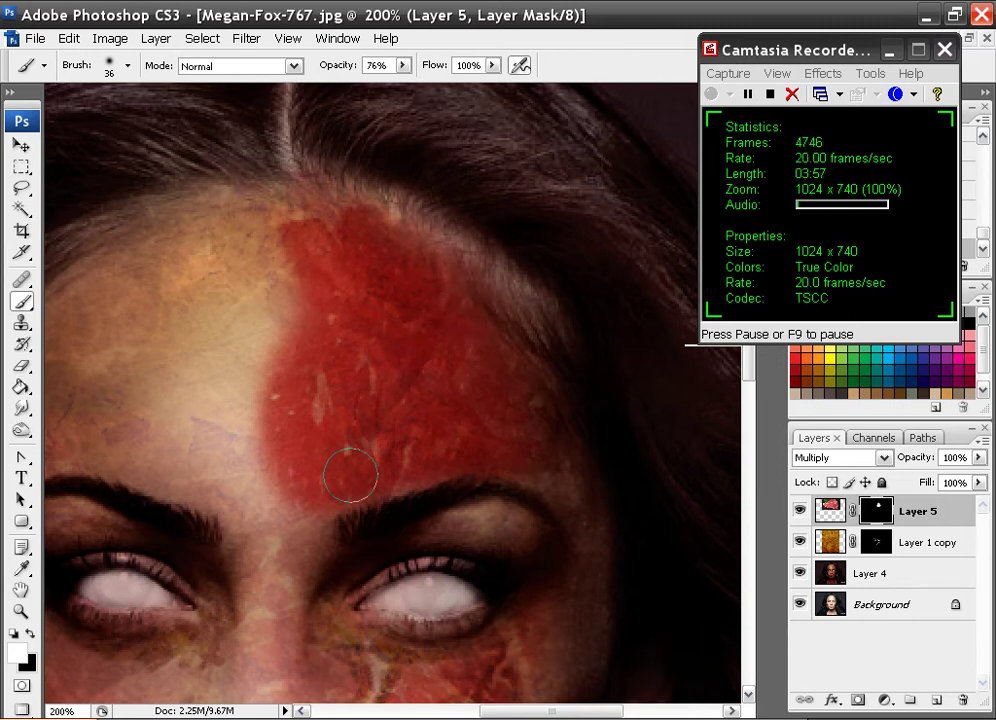
# Step: Try painting white on the mask over the cheek below the eye, and undo those strokes
pyautogui.hotkey('ctrl', '-')
pyautogui.hotkey('ctrl', '-')
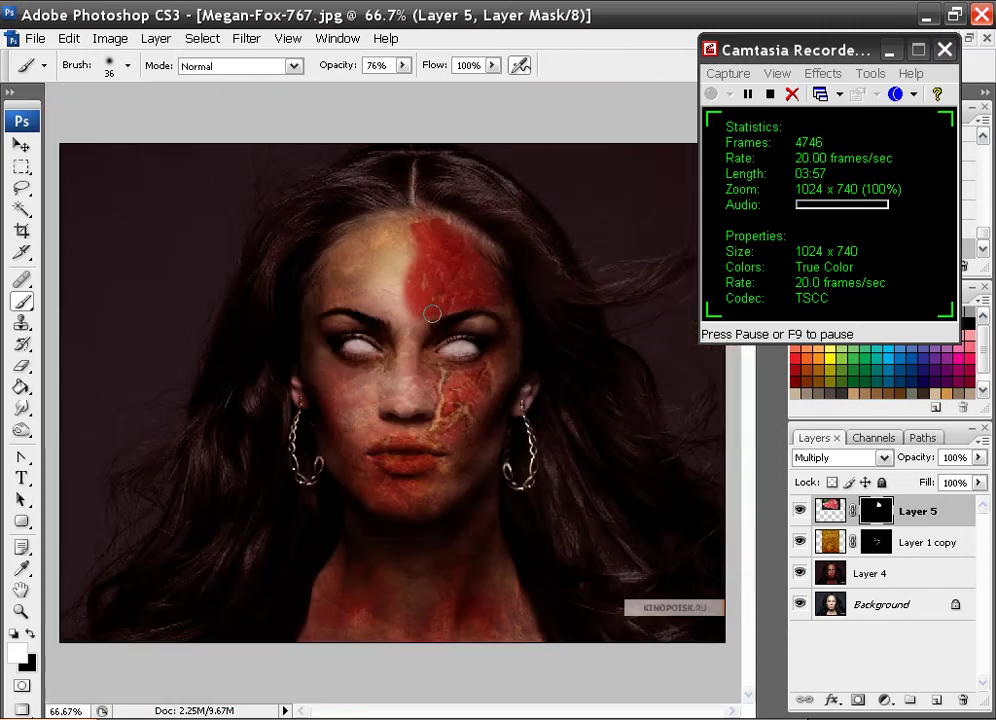
pyautogui.hotkey('ctrl', '+')
pyautogui.moveTo(530, 337)
pyautogui.mouseDown()
pyautogui.moveTo(529, 374)
pyautogui.moveTo(487, 378)
pyautogui.moveTo(483, 416)
pyautogui.mouseUp()
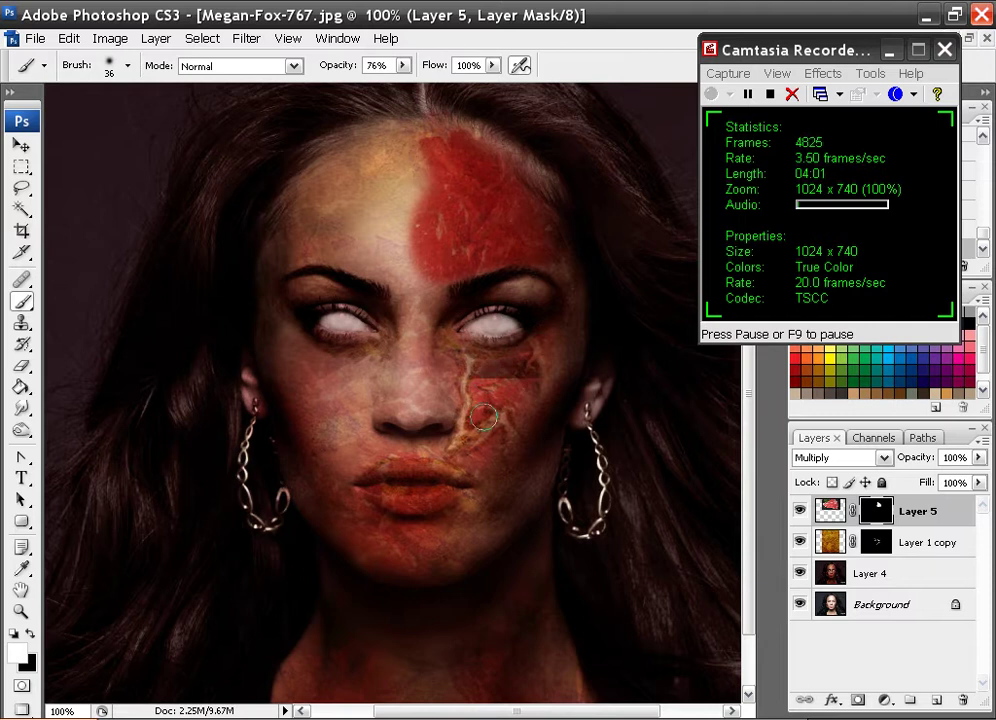
pyautogui.hotkey('ctrl', 'alt', 'z')
pyautogui.hotkey('ctrl', 'alt', 'z')
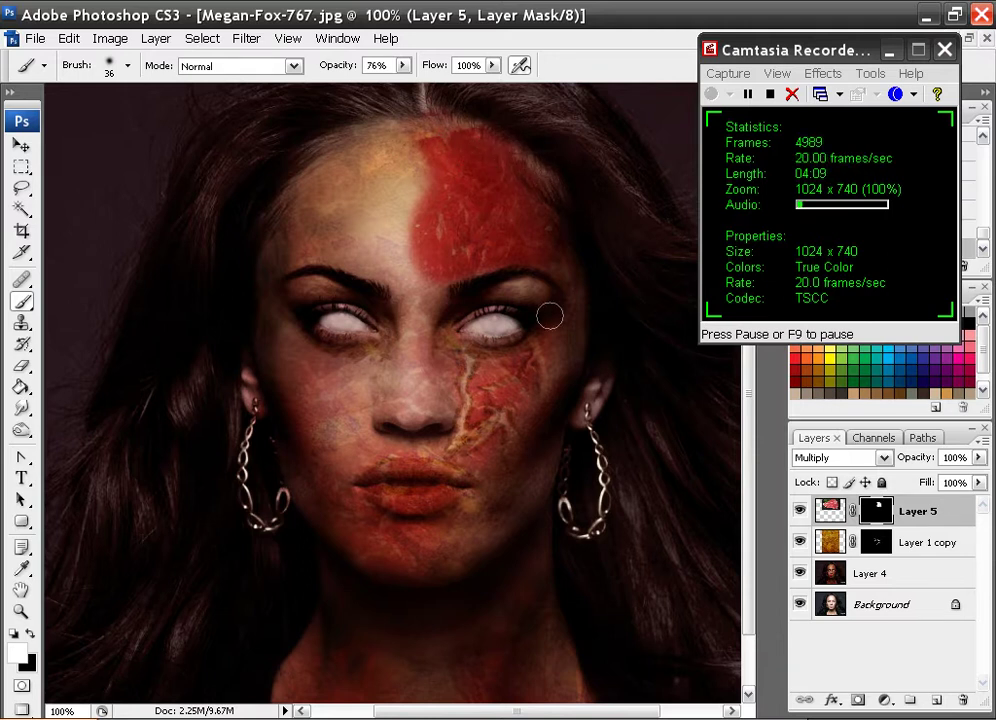
# Step: Shift the meat layer slightly across the forehead with the Move tool, and target its mask again with the Brush tool
pyautogui.moveTo(225, 233); pyautogui.dragTo(165, 296)
pyautogui.press('v')
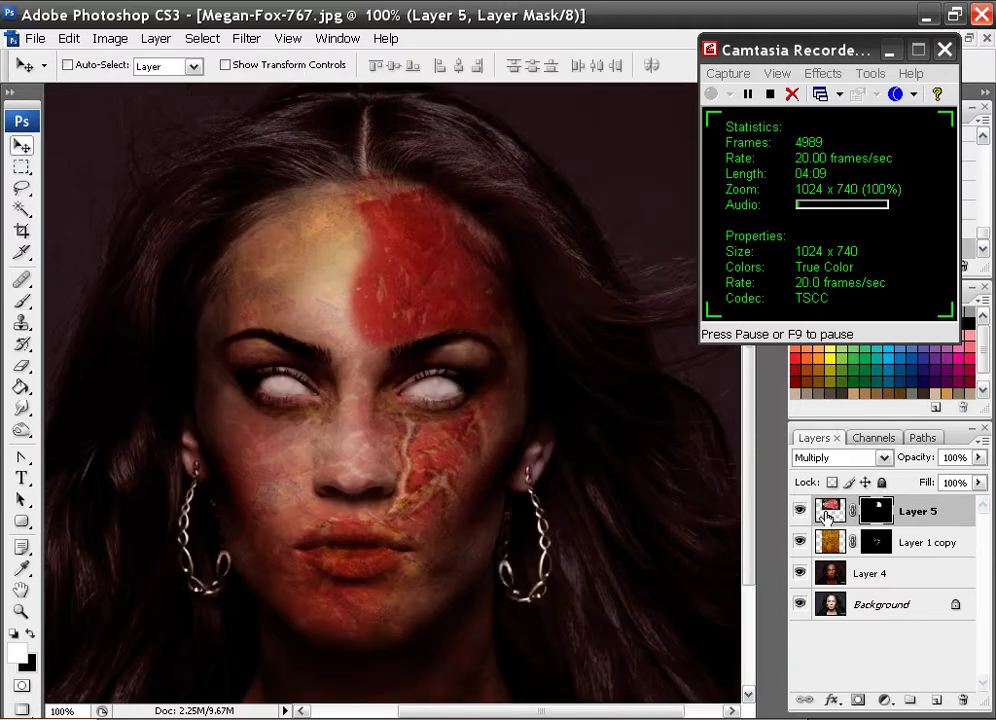
pyautogui.click(830, 510)
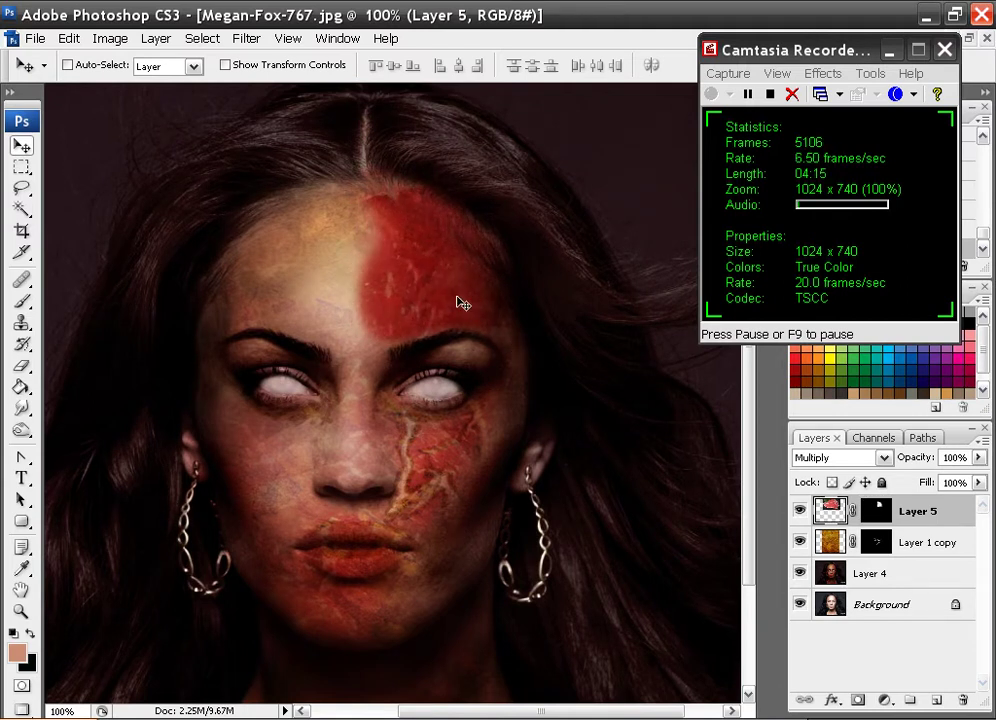
pyautogui.click(22, 300)
pyautogui.click(876, 515)
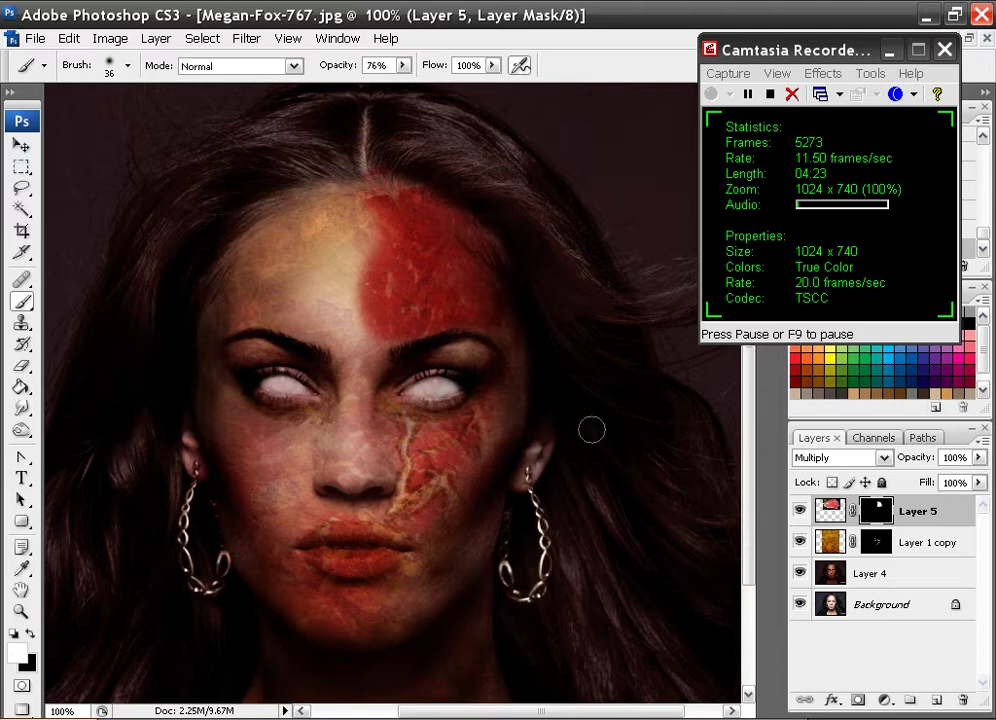
# Step: Move Layer 1 copy above the meat layer and choose a hard 5 px brush for painting on its mask
pyautogui.moveTo(903, 543); pyautogui.dragTo(908, 510)
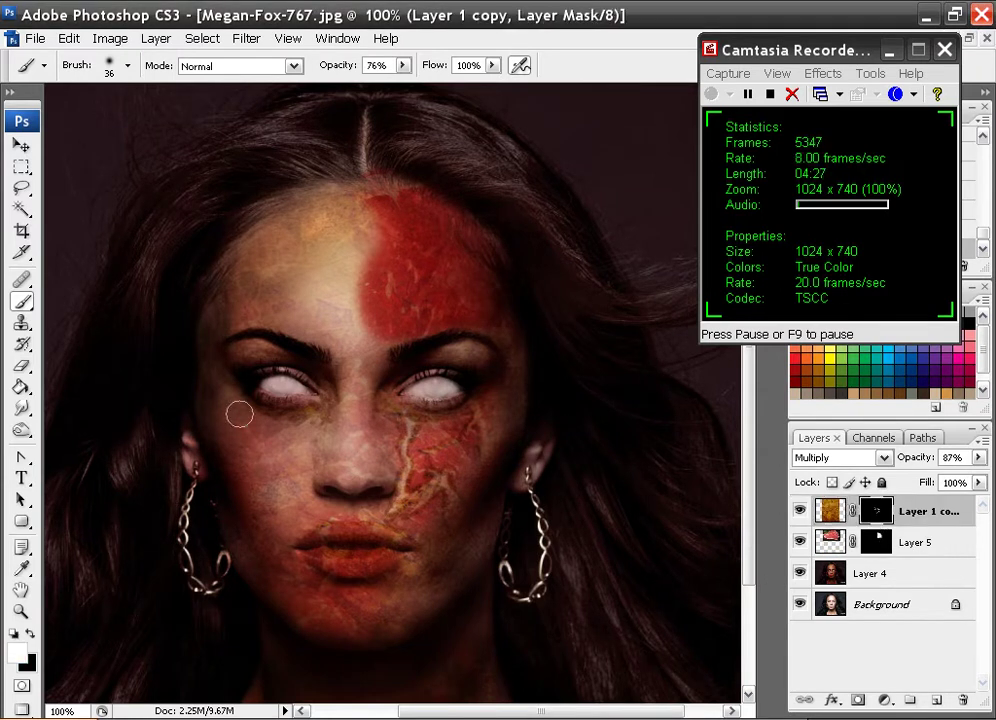
pyautogui.rightClick(173, 373)
pyautogui.click(220, 541)
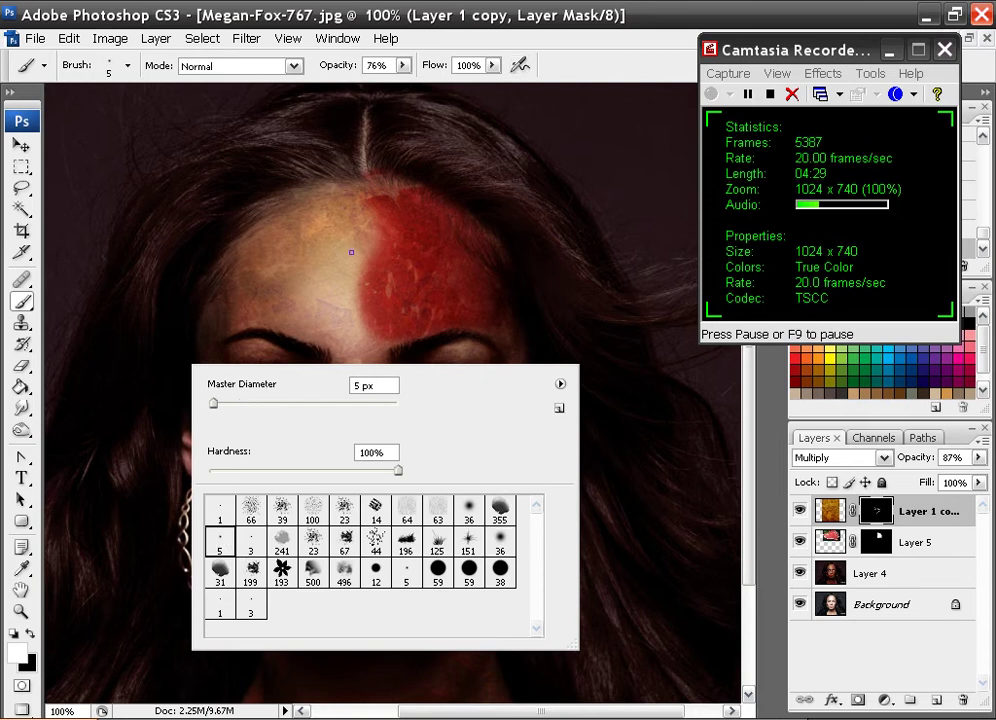
# Step: Paint white on Layer 1 copy's mask along the wound's inner edge down to the eyebrow to form a crusty brown border
pyautogui.moveTo(356, 261)
pyautogui.mouseDown()
pyautogui.moveTo(367, 328)
pyautogui.moveTo(386, 342)
pyautogui.mouseUp()
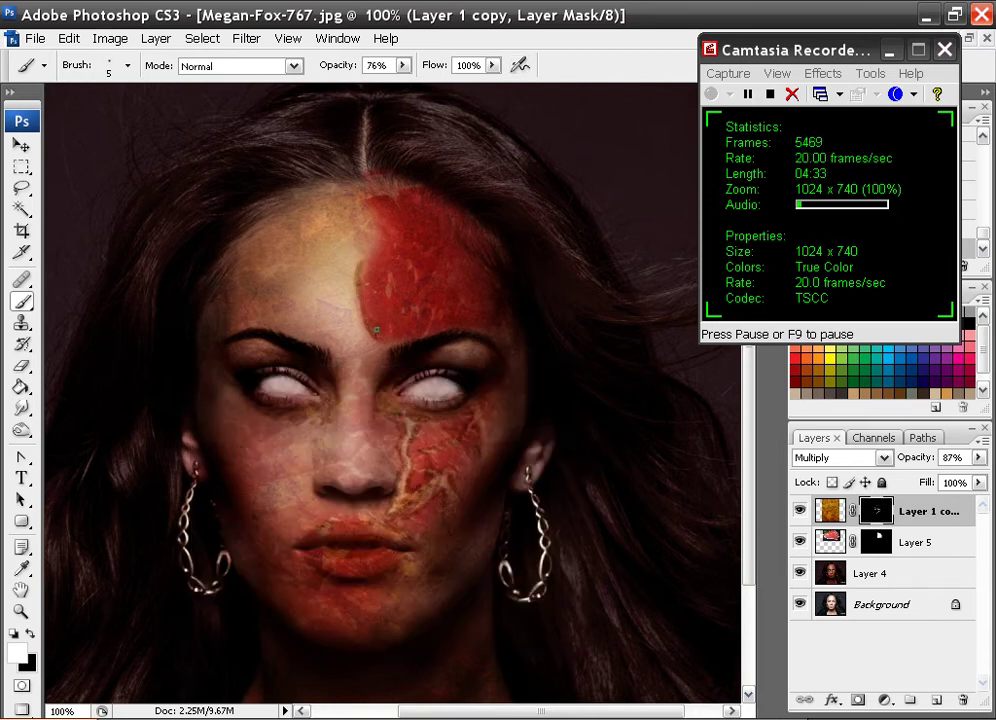
pyautogui.click(393, 339)
pyautogui.moveTo(395, 338); pyautogui.dragTo(381, 329)
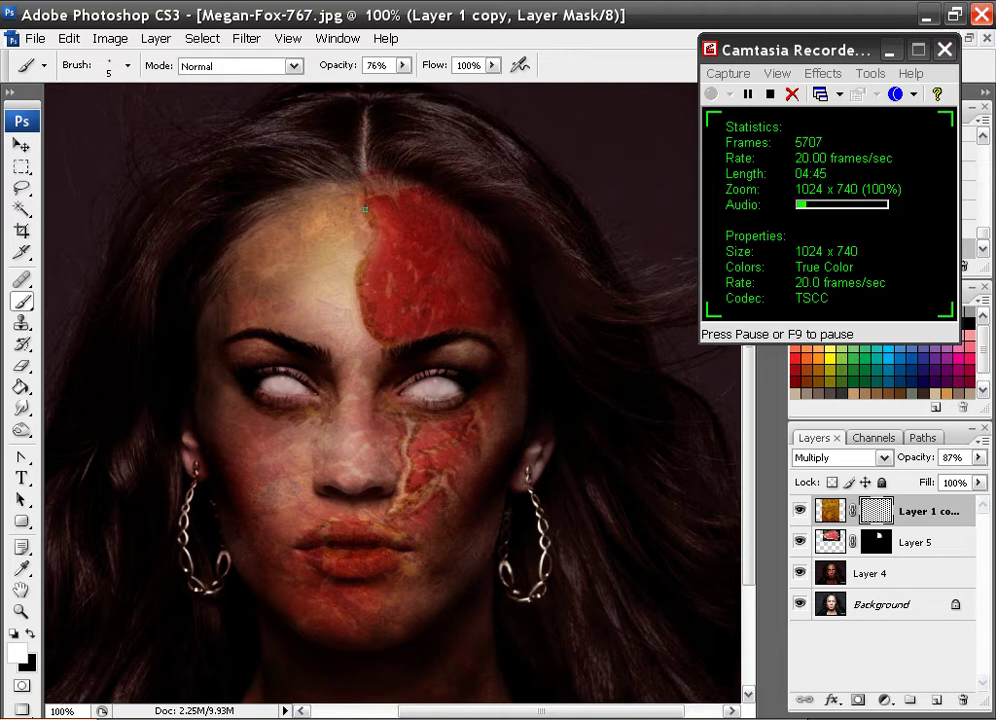
# Step: Extend the brown border up to the hairline and paint dark rotten marks inside the wound on the same mask
pyautogui.hotkey('ctrl', '+')
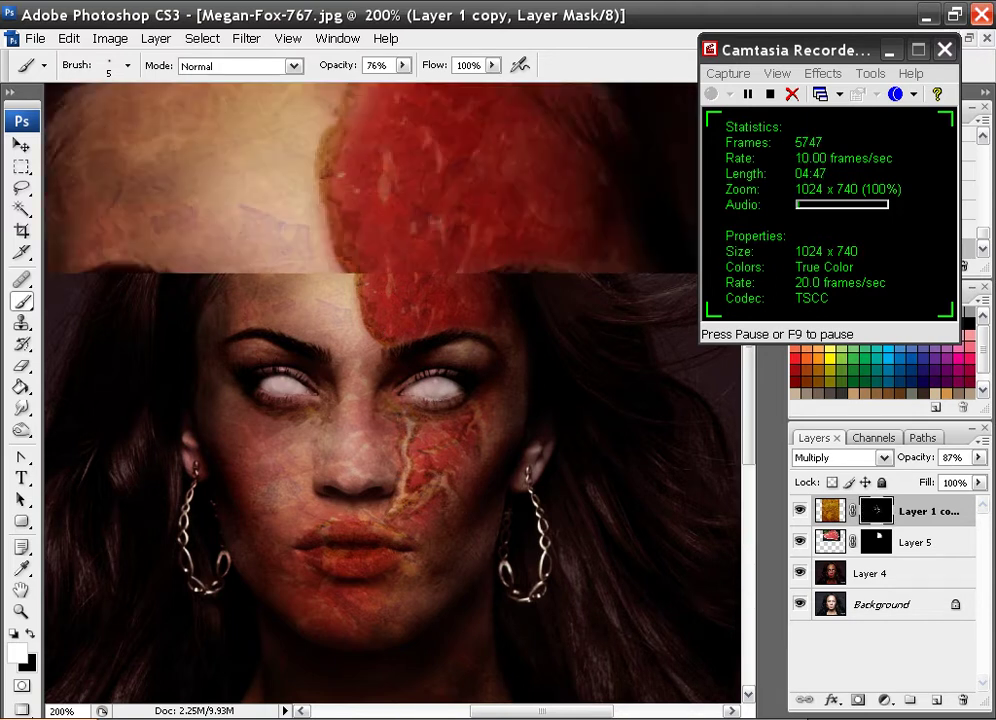
pyautogui.moveTo(395, 213); pyautogui.dragTo(380, 490)
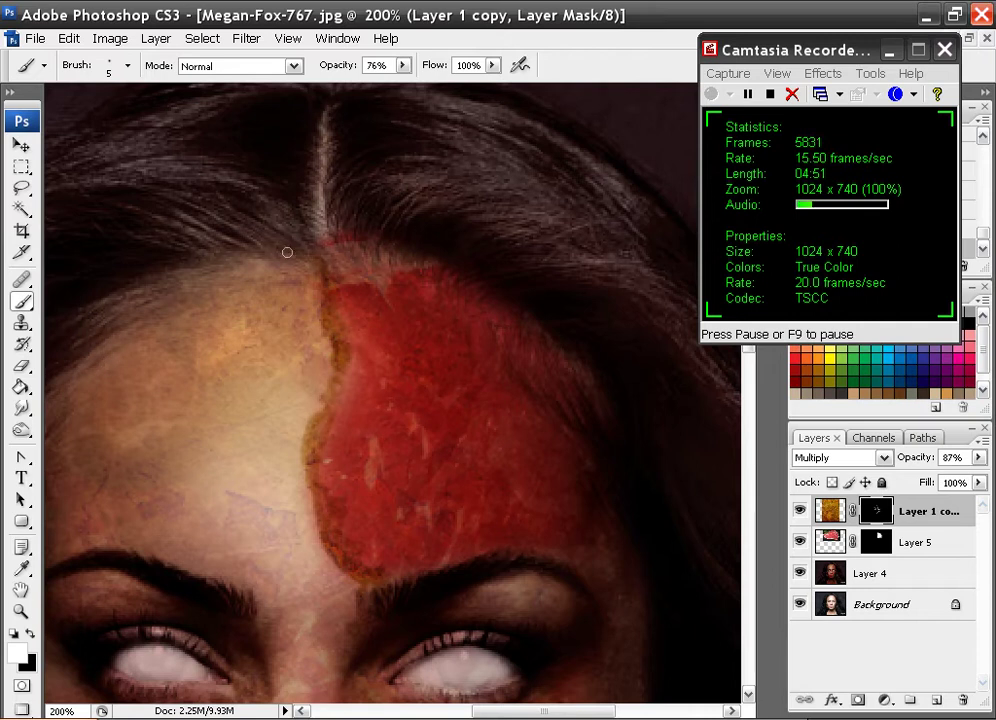
pyautogui.moveTo(321, 281); pyautogui.dragTo(333, 318)
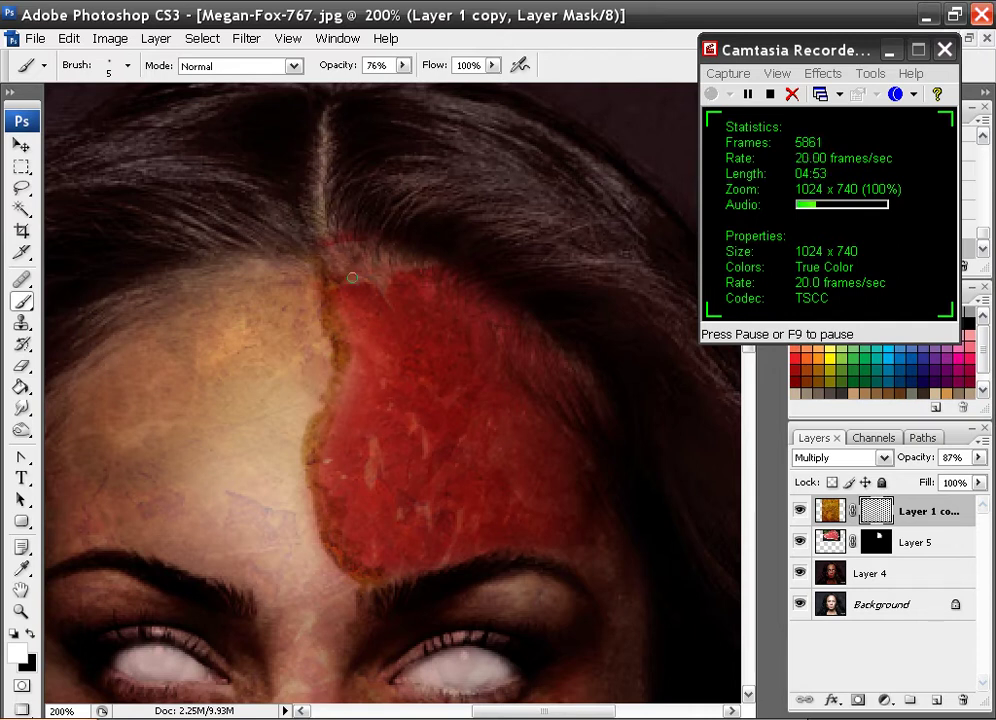
pyautogui.moveTo(372, 468)
pyautogui.mouseDown()
pyautogui.moveTo(413, 511)
pyautogui.moveTo(418, 421)
pyautogui.mouseUp()
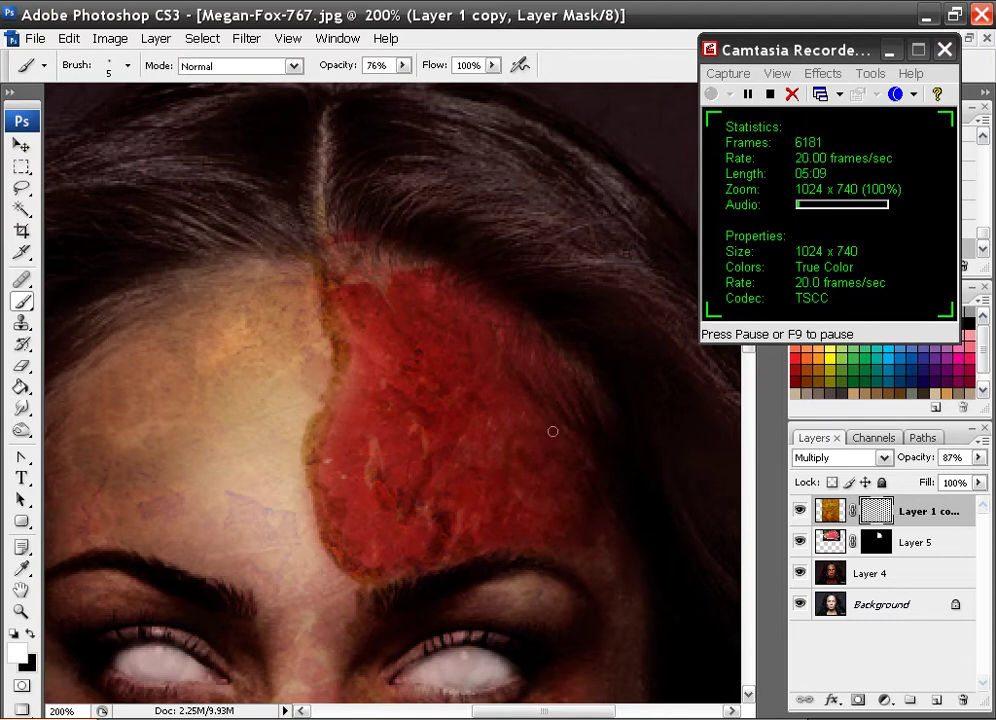
# Step: Paint white on Layer 1 copy's mask to roughen and widen the brown crust outside the wound's lower corner and inner edge
pyautogui.moveTo(338, 570)
pyautogui.mouseDown()
pyautogui.moveTo(305, 556)
pyautogui.moveTo(332, 562)
pyautogui.moveTo(317, 558)
pyautogui.mouseUp()
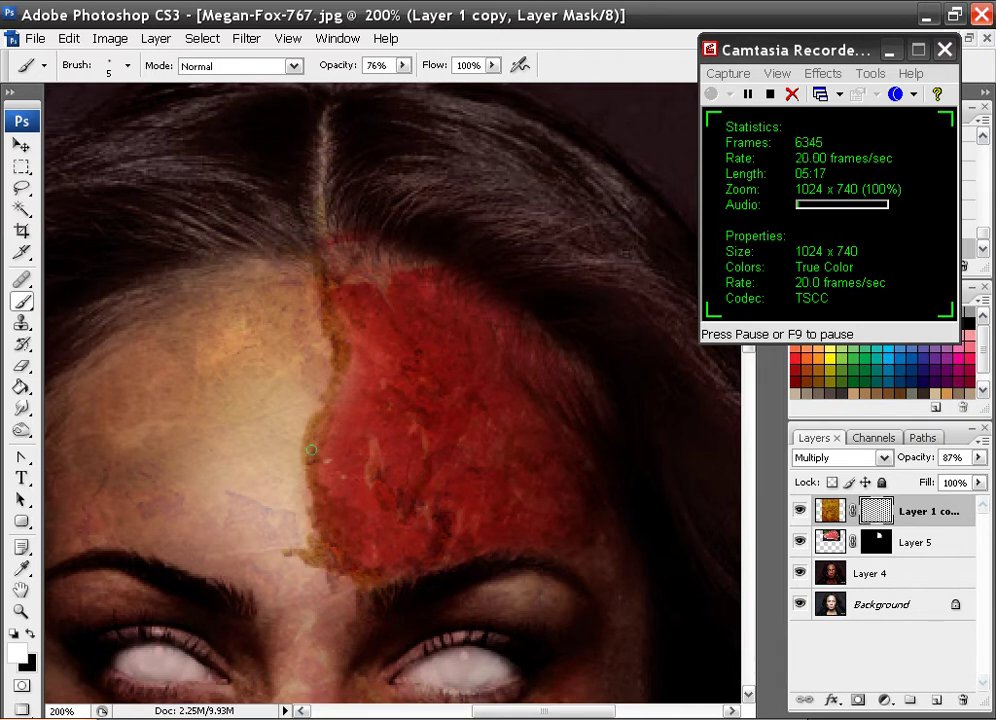
pyautogui.moveTo(309, 428)
pyautogui.mouseDown()
pyautogui.moveTo(311, 397)
pyautogui.moveTo(304, 417)
pyautogui.moveTo(328, 419)
pyautogui.moveTo(348, 473)
pyautogui.mouseUp()
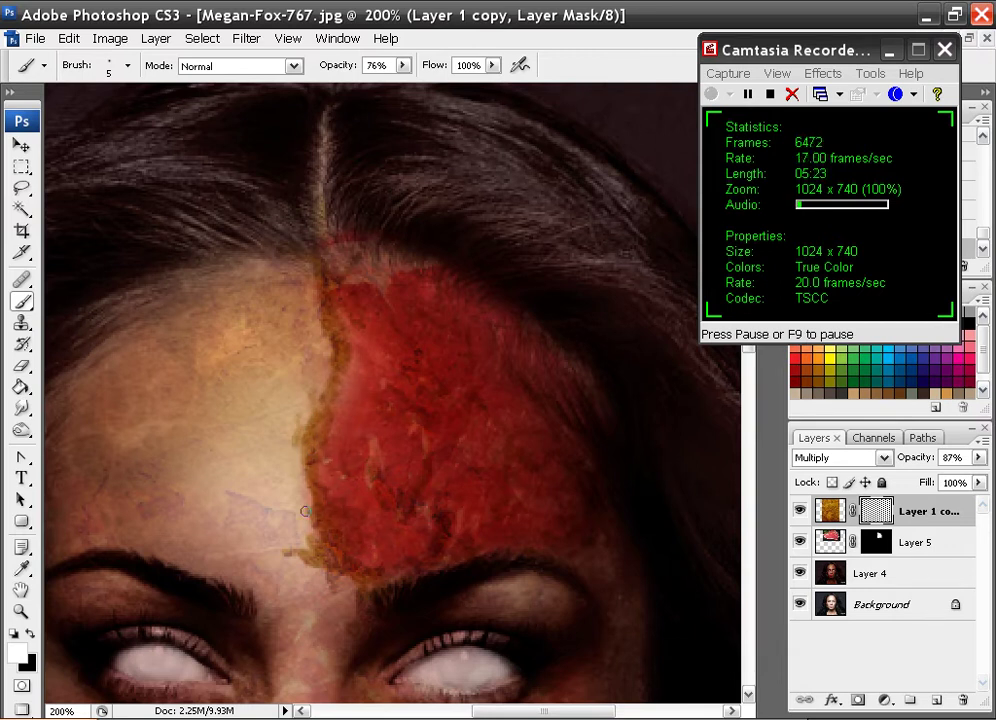
pyautogui.hotkey('ctrl', '-')
pyautogui.hotkey('ctrl', '-')
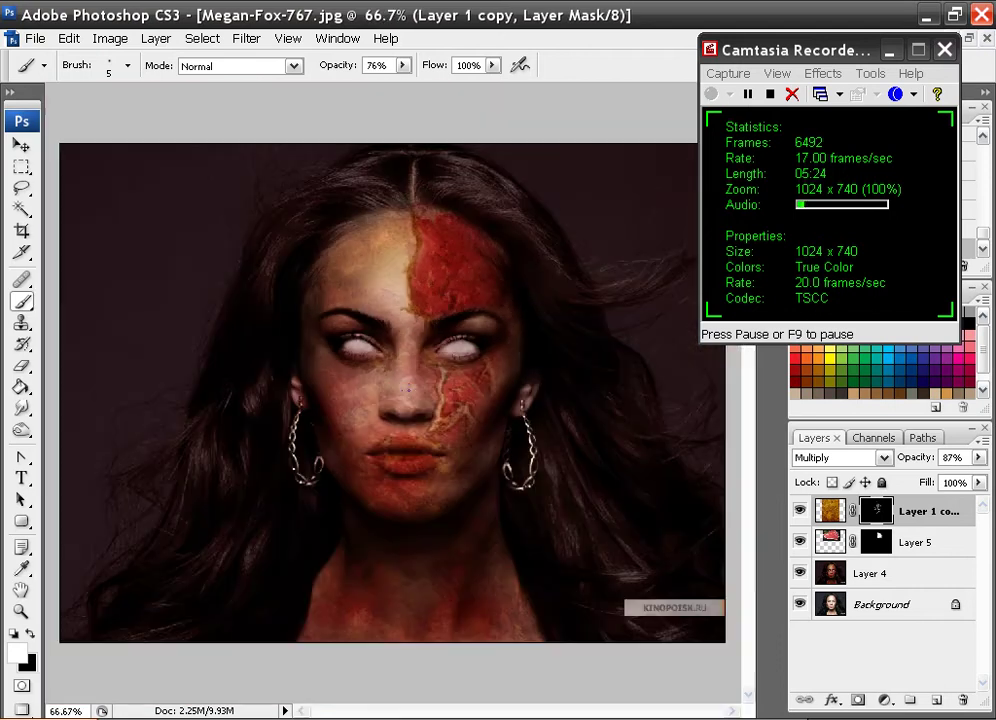
# Step: Hide the Background layer and merge all the visible layers into one
pyautogui.click(153, 40)
pyautogui.click(152, 13)
pyautogui.click(799, 573)
pyautogui.click(799, 573)
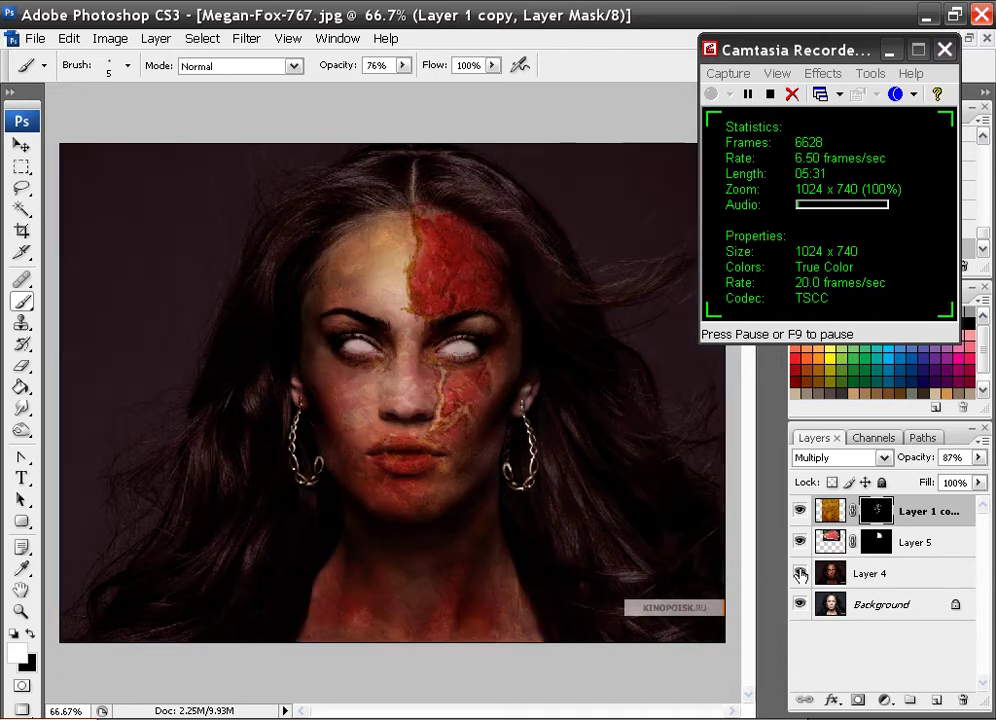
pyautogui.click(799, 573)
pyautogui.click(799, 573)
pyautogui.click(800, 605)
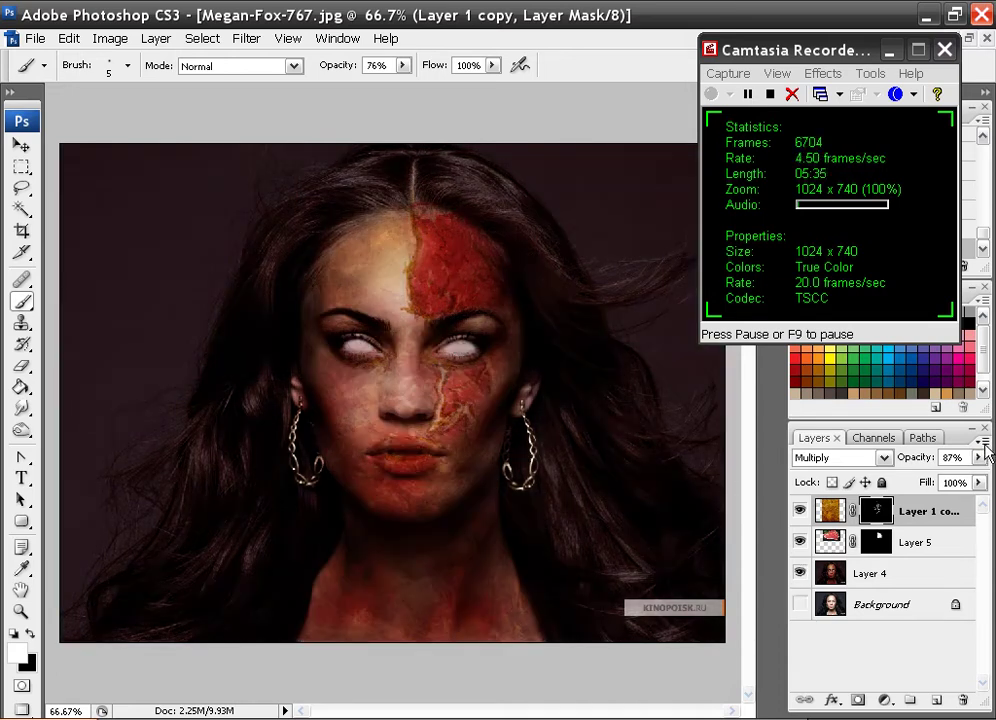
pyautogui.click(982, 437)
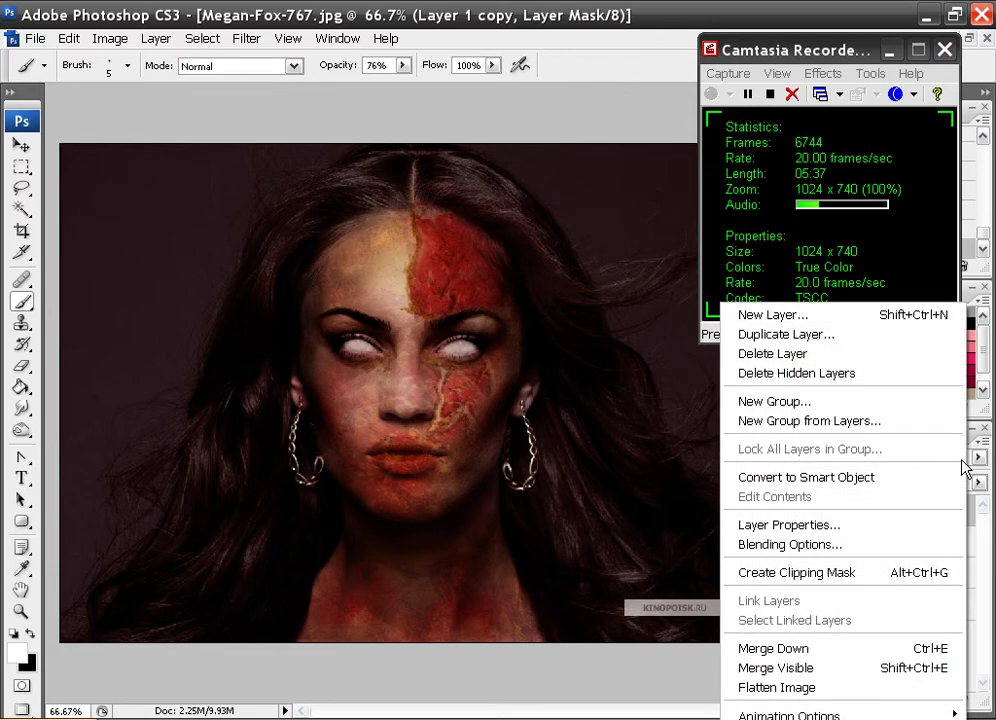
pyautogui.click(785, 668)
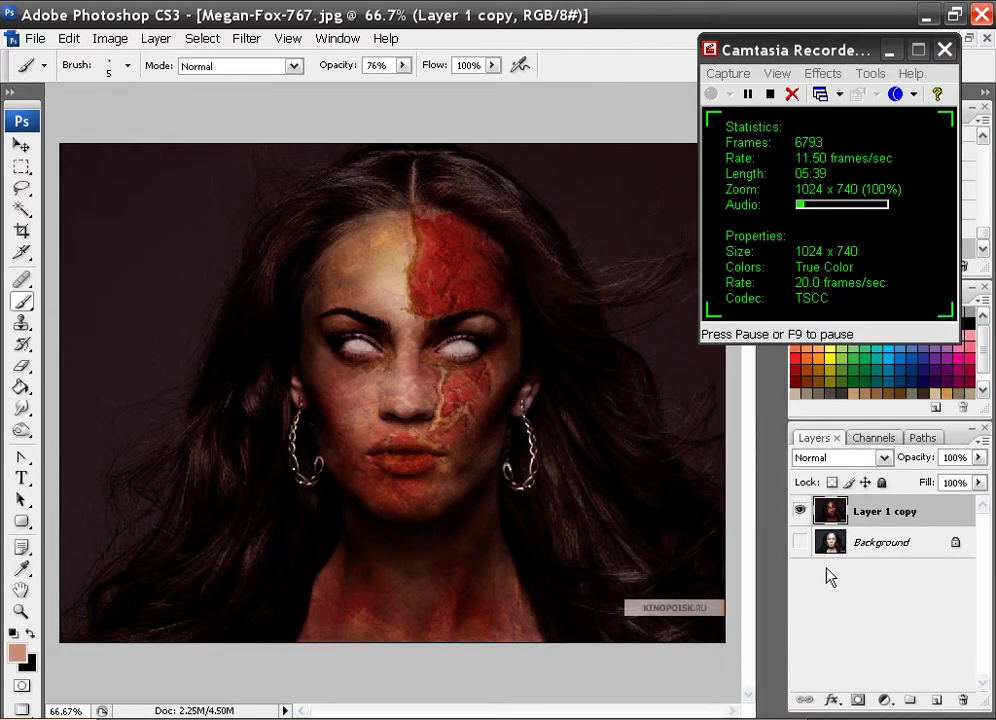
# Step: Darken the crust along the wound's inner edge using the Burn tool with a hard 5 px brush, Shadows range and 6% exposure
pyautogui.hotkey('ctrl', '+')
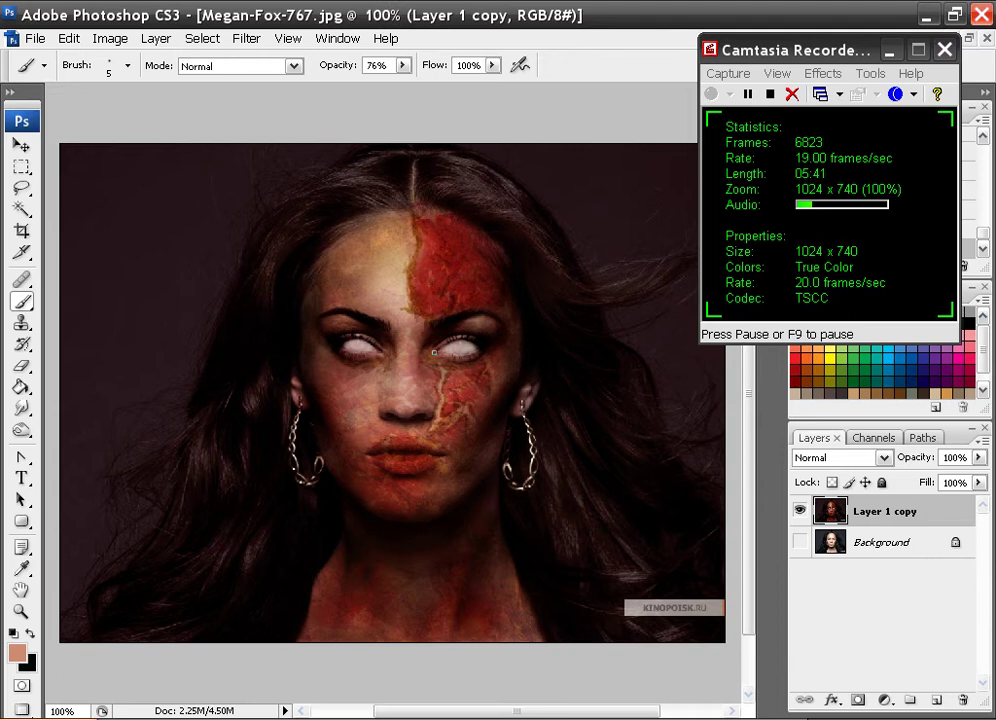
pyautogui.hotkey('ctrl', '+')
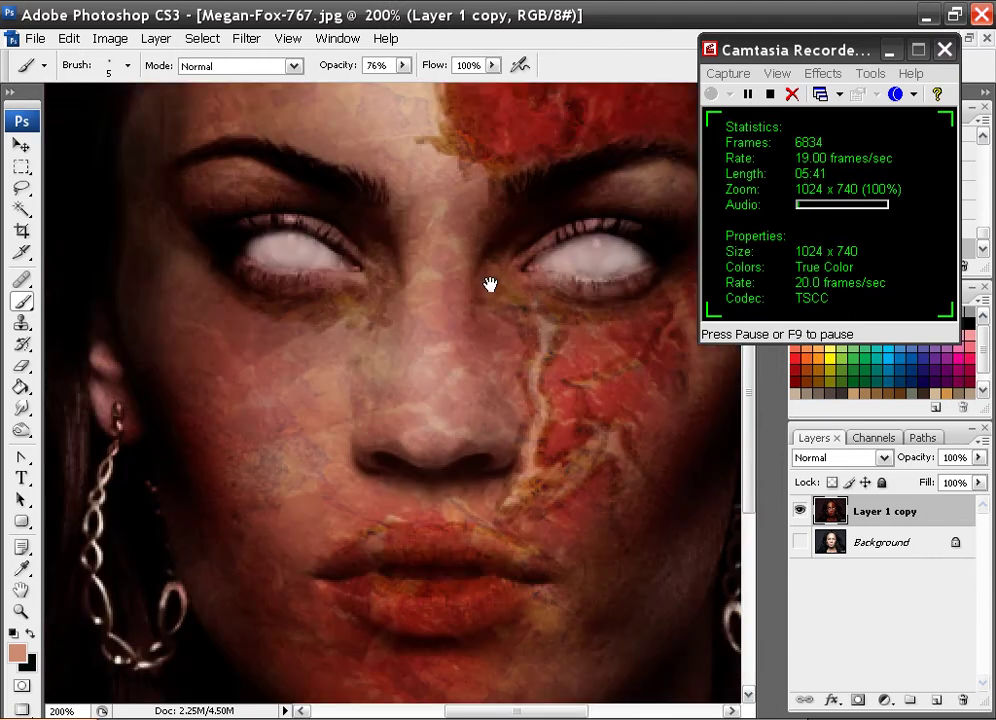
pyautogui.moveTo(489, 282); pyautogui.dragTo(241, 401)
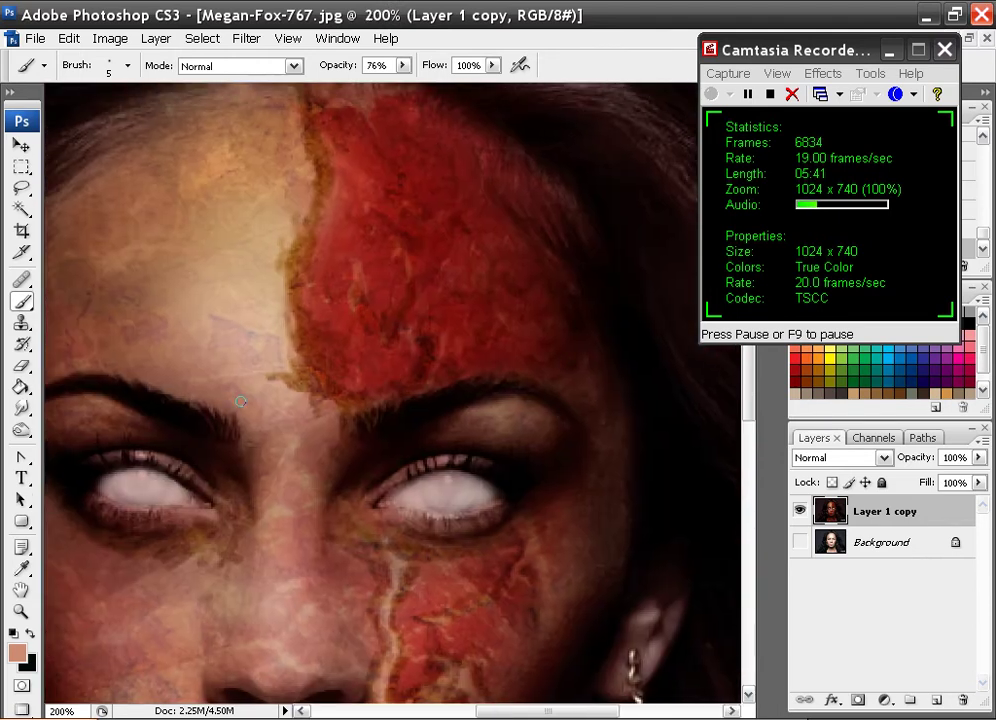
pyautogui.click(22, 430)
pyautogui.rightClick(293, 295)
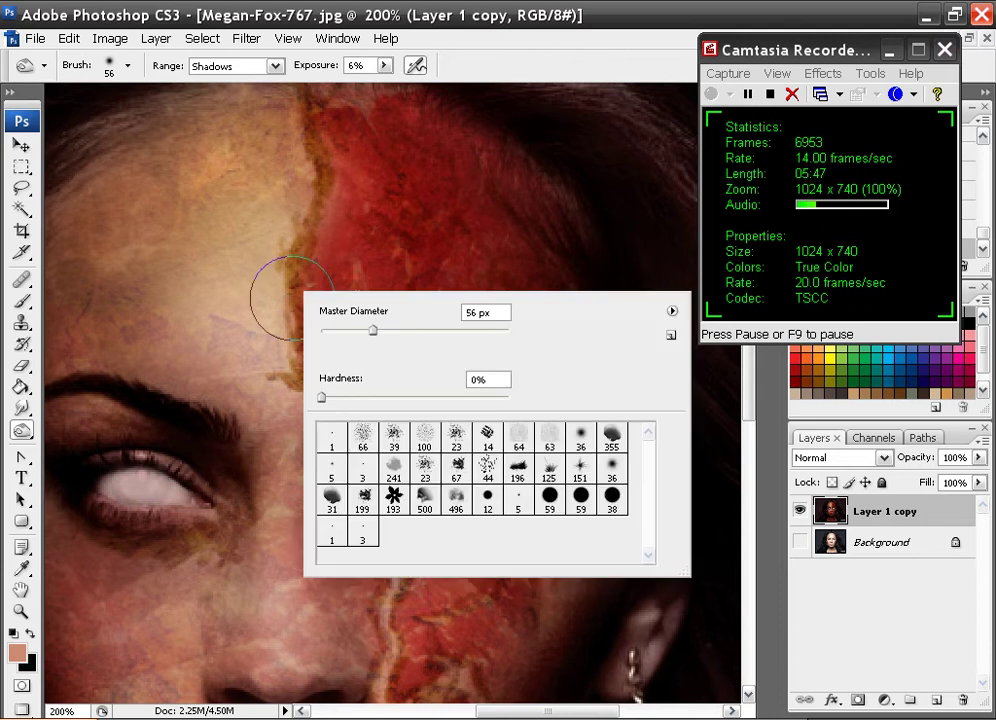
pyautogui.click(332, 469)
pyautogui.moveTo(301, 231)
pyautogui.mouseDown()
pyautogui.moveTo(313, 212)
pyautogui.moveTo(307, 244)
pyautogui.moveTo(318, 185)
pyautogui.mouseUp()
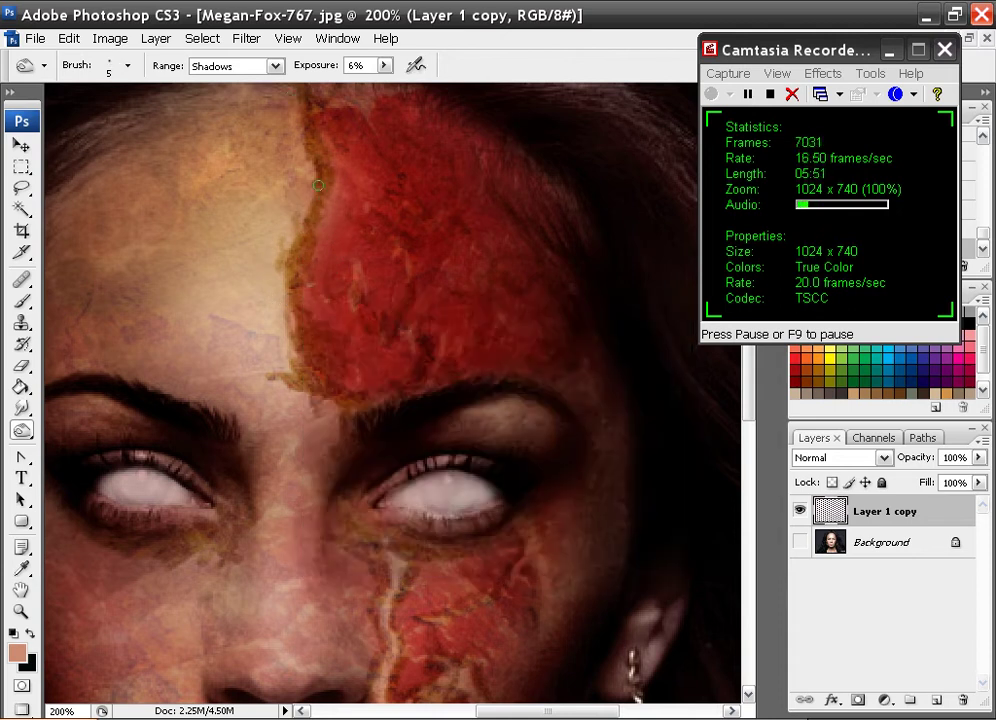
pyautogui.click(275, 66)
pyautogui.click(265, 84)
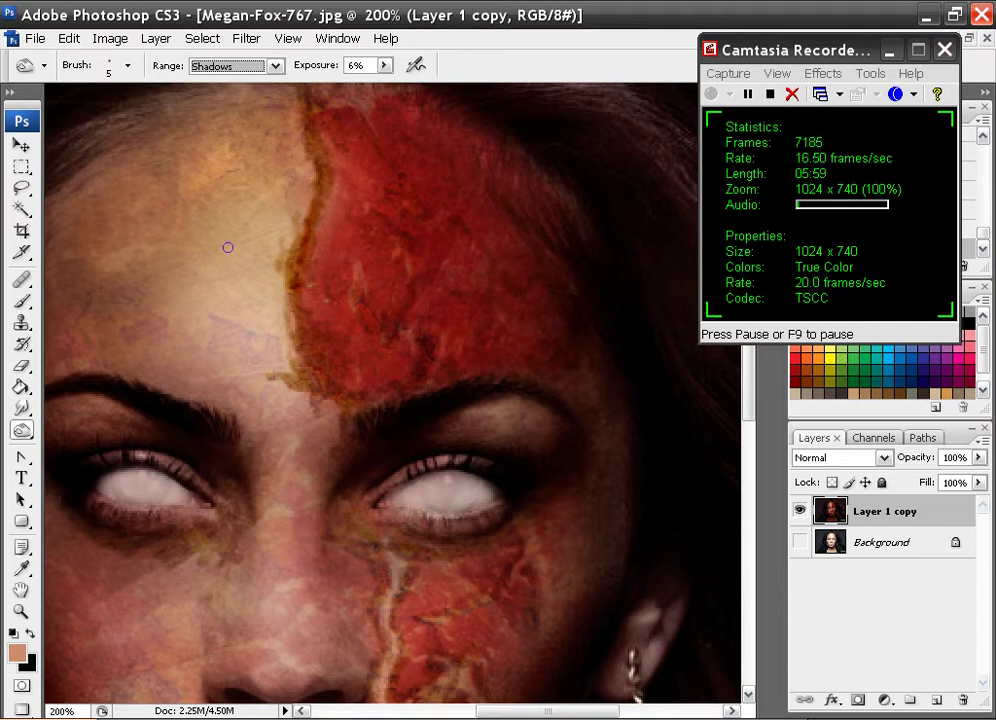
pyautogui.click(230, 177)
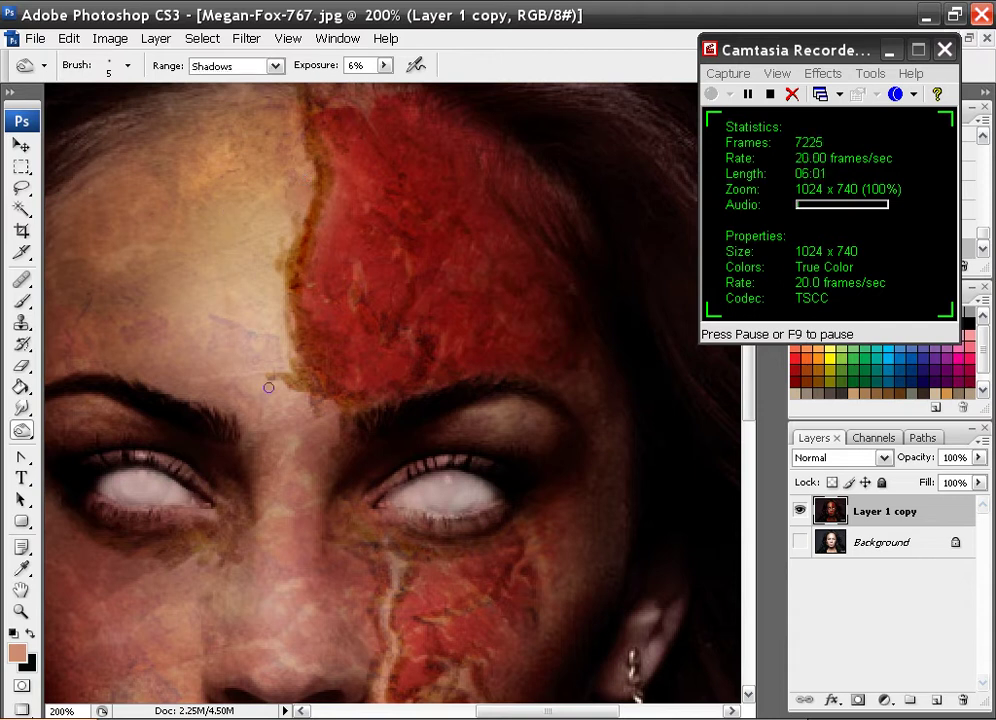
# Step: Raise the Burn exposure to 21% and deepen the shadow along the wound's inner edge and lower rim
pyautogui.click(385, 66)
pyautogui.moveTo(395, 85); pyautogui.dragTo(410, 85)
pyautogui.moveTo(302, 318)
pyautogui.mouseDown()
pyautogui.moveTo(305, 229)
pyautogui.moveTo(322, 175)
pyautogui.moveTo(300, 90)
pyautogui.moveTo(319, 217)
pyautogui.moveTo(337, 226)
pyautogui.moveTo(327, 204)
pyautogui.moveTo(310, 260)
pyautogui.moveTo(318, 256)
pyautogui.moveTo(308, 135)
pyautogui.moveTo(321, 216)
pyautogui.moveTo(312, 258)
pyautogui.moveTo(325, 236)
pyautogui.moveTo(313, 236)
pyautogui.moveTo(305, 262)
pyautogui.moveTo(307, 189)
pyautogui.mouseUp()
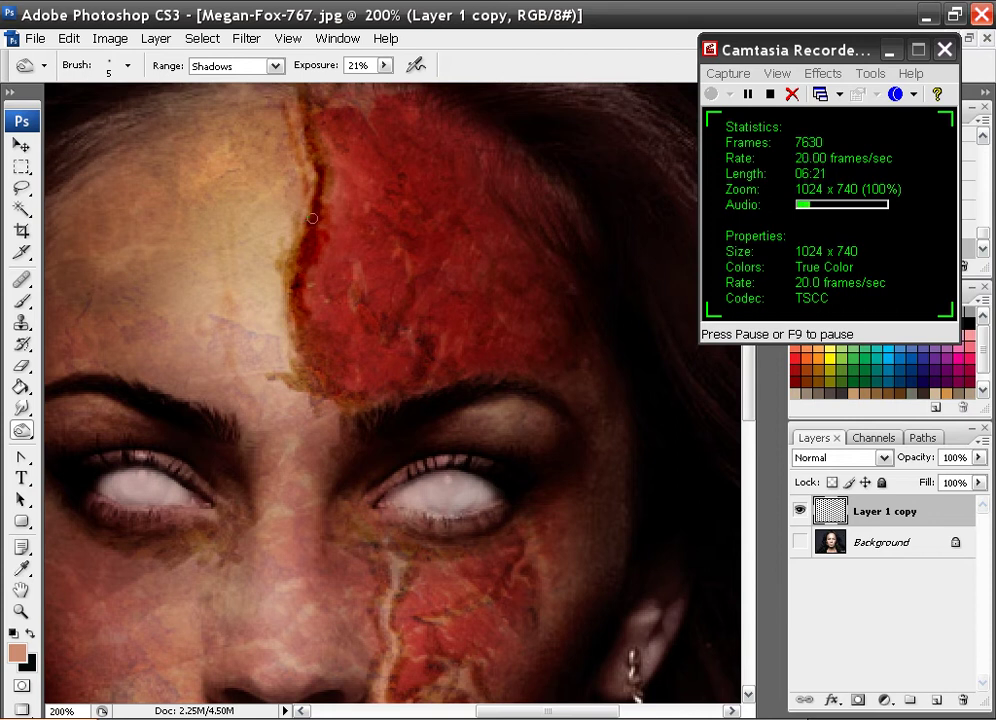
pyautogui.moveTo(312, 218); pyautogui.dragTo(307, 245)
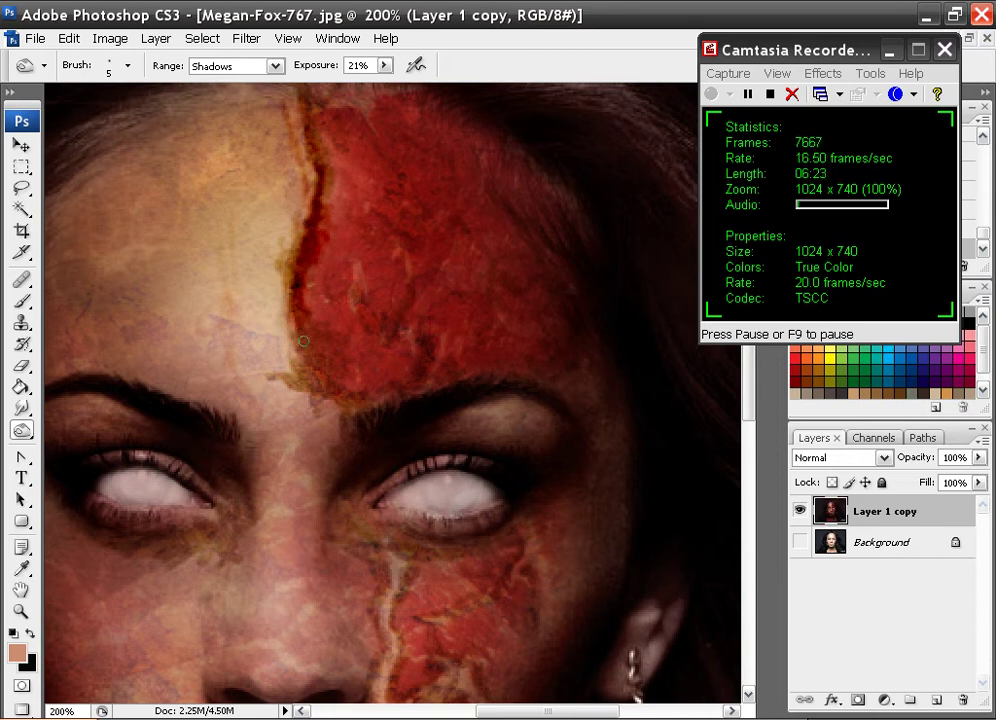
pyautogui.moveTo(312, 376)
pyautogui.mouseDown()
pyautogui.moveTo(362, 401)
pyautogui.moveTo(322, 386)
pyautogui.moveTo(308, 360)
pyautogui.moveTo(340, 389)
pyautogui.moveTo(399, 397)
pyautogui.moveTo(347, 392)
pyautogui.moveTo(311, 370)
pyautogui.moveTo(297, 321)
pyautogui.moveTo(308, 266)
pyautogui.moveTo(353, 382)
pyautogui.moveTo(416, 390)
pyautogui.moveTo(322, 366)
pyautogui.moveTo(340, 341)
pyautogui.moveTo(328, 371)
pyautogui.moveTo(343, 385)
pyautogui.moveTo(307, 347)
pyautogui.moveTo(379, 389)
pyautogui.moveTo(314, 349)
pyautogui.moveTo(305, 283)
pyautogui.moveTo(360, 324)
pyautogui.mouseUp()
pyautogui.moveTo(315, 268)
pyautogui.mouseDown()
pyautogui.moveTo(308, 302)
pyautogui.moveTo(310, 277)
pyautogui.moveTo(308, 310)
pyautogui.moveTo(310, 288)
pyautogui.moveTo(319, 322)
pyautogui.moveTo(307, 342)
pyautogui.moveTo(330, 363)
pyautogui.moveTo(300, 316)
pyautogui.mouseUp()
# Step: Burn the top of the wound up into the hair parting and trace a thin dark line along the crust's outer edge
pyautogui.moveTo(321, 189)
pyautogui.mouseDown()
pyautogui.moveTo(315, 123)
pyautogui.moveTo(337, 132)
pyautogui.moveTo(329, 111)
pyautogui.moveTo(358, 110)
pyautogui.moveTo(336, 100)
pyautogui.moveTo(362, 163)
pyautogui.moveTo(345, 225)
pyautogui.moveTo(306, 189)
pyautogui.moveTo(291, 146)
pyautogui.moveTo(307, 201)
pyautogui.moveTo(305, 139)
pyautogui.moveTo(311, 153)
pyautogui.moveTo(306, 170)
pyautogui.moveTo(298, 108)
pyautogui.moveTo(324, 183)
pyautogui.moveTo(373, 218)
pyautogui.moveTo(357, 217)
pyautogui.moveTo(350, 232)
pyautogui.moveTo(378, 260)
pyautogui.moveTo(342, 222)
pyautogui.moveTo(426, 235)
pyautogui.moveTo(352, 202)
pyautogui.moveTo(363, 262)
pyautogui.moveTo(317, 245)
pyautogui.moveTo(360, 255)
pyautogui.moveTo(384, 219)
pyautogui.moveTo(341, 206)
pyautogui.moveTo(408, 231)
pyautogui.mouseUp()
pyautogui.press('space')
pyautogui.moveTo(316, 239)
pyautogui.mouseDown()
pyautogui.moveTo(326, 231)
pyautogui.moveTo(289, 235)
pyautogui.moveTo(295, 218)
pyautogui.moveTo(282, 238)
pyautogui.mouseUp()
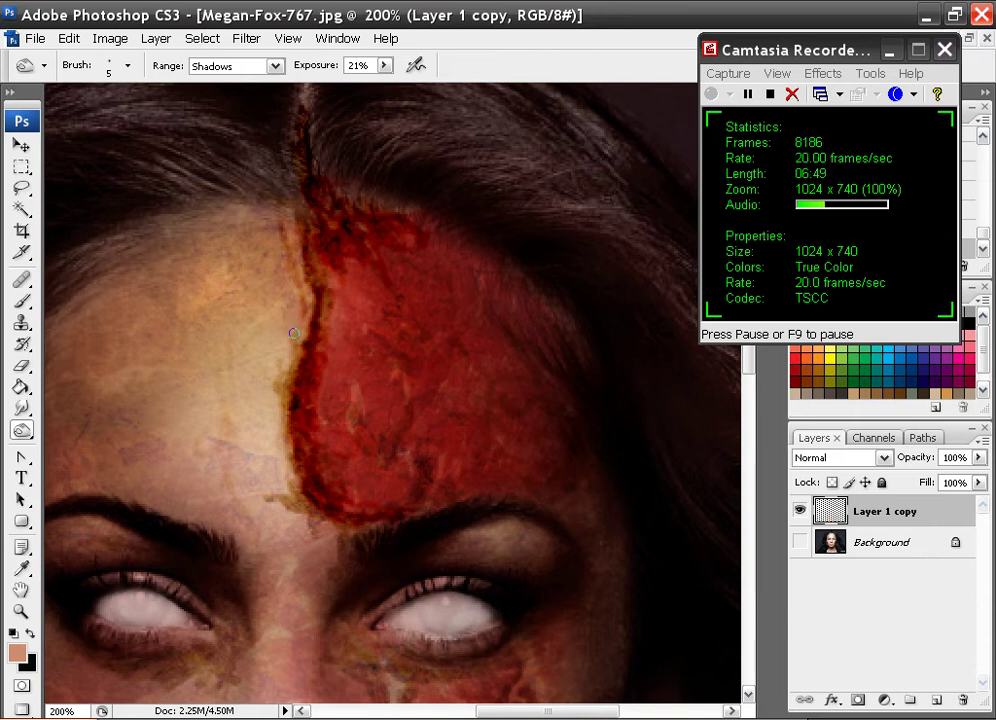
pyautogui.moveTo(289, 339)
pyautogui.mouseDown()
pyautogui.moveTo(281, 369)
pyautogui.moveTo(293, 319)
pyautogui.mouseUp()
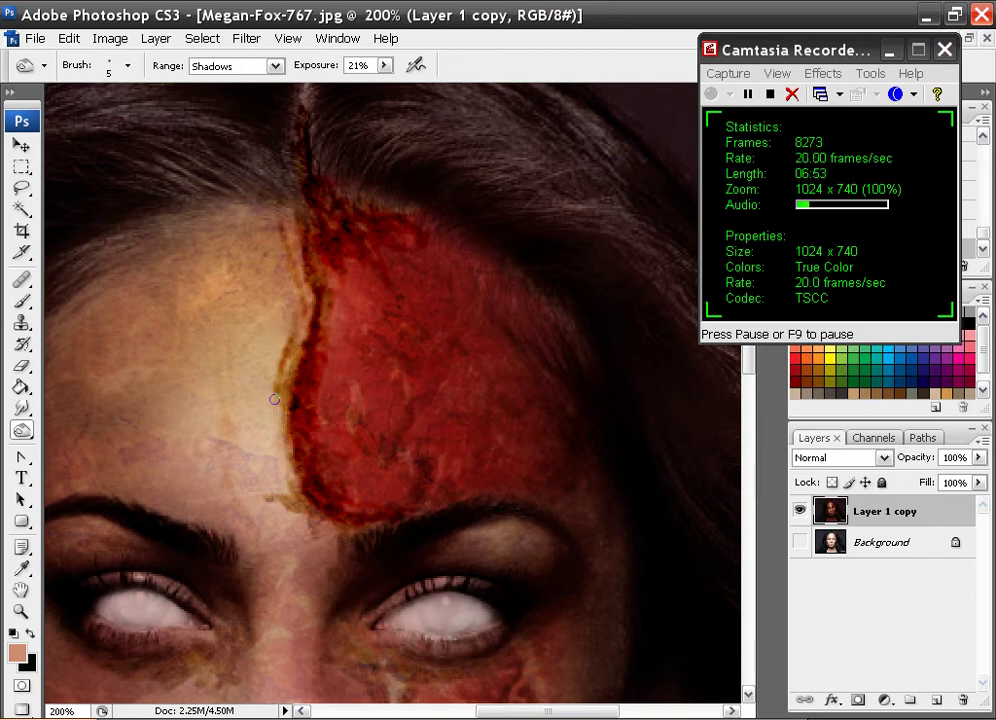
pyautogui.moveTo(273, 430)
pyautogui.mouseDown()
pyautogui.moveTo(281, 488)
pyautogui.moveTo(309, 521)
pyautogui.moveTo(326, 520)
pyautogui.mouseUp()
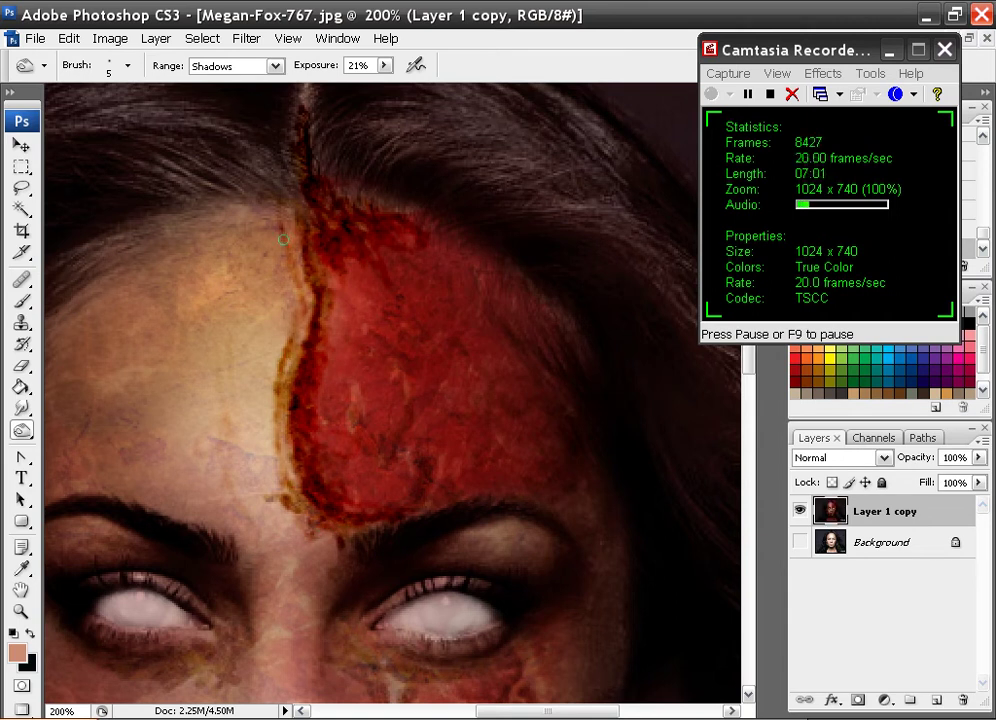
# Step: Brighten the crust between the burned lines using the Dodge tool with a hard 5 px brush, Highlights range and 10% exposure
pyautogui.click(23, 430)
pyautogui.click(95, 428)
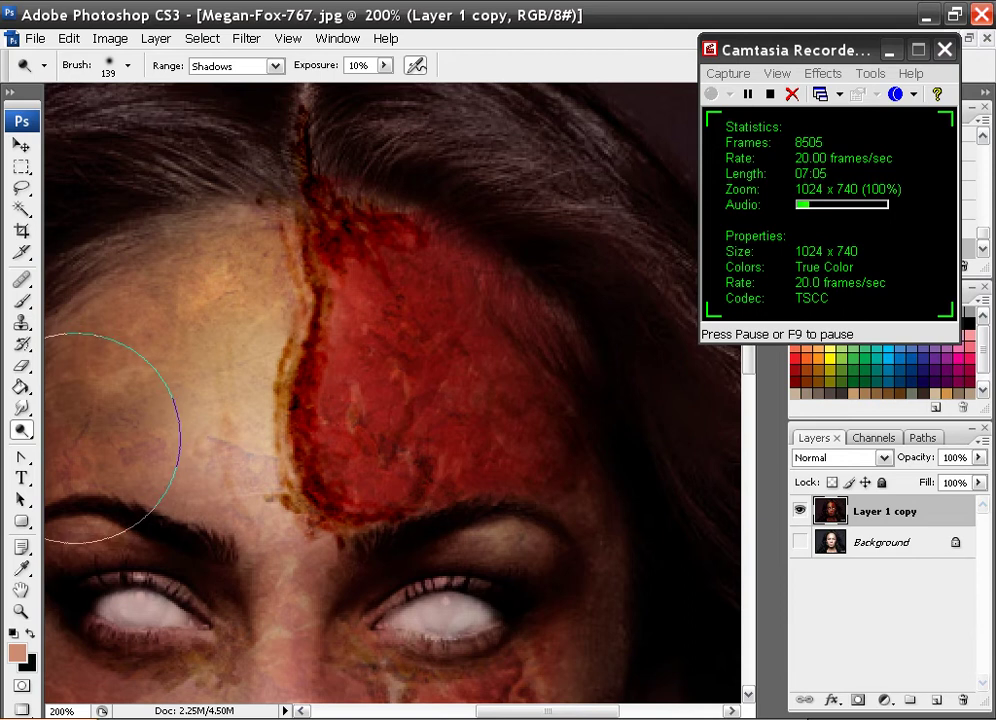
pyautogui.rightClick(208, 320)
pyautogui.click(248, 500)
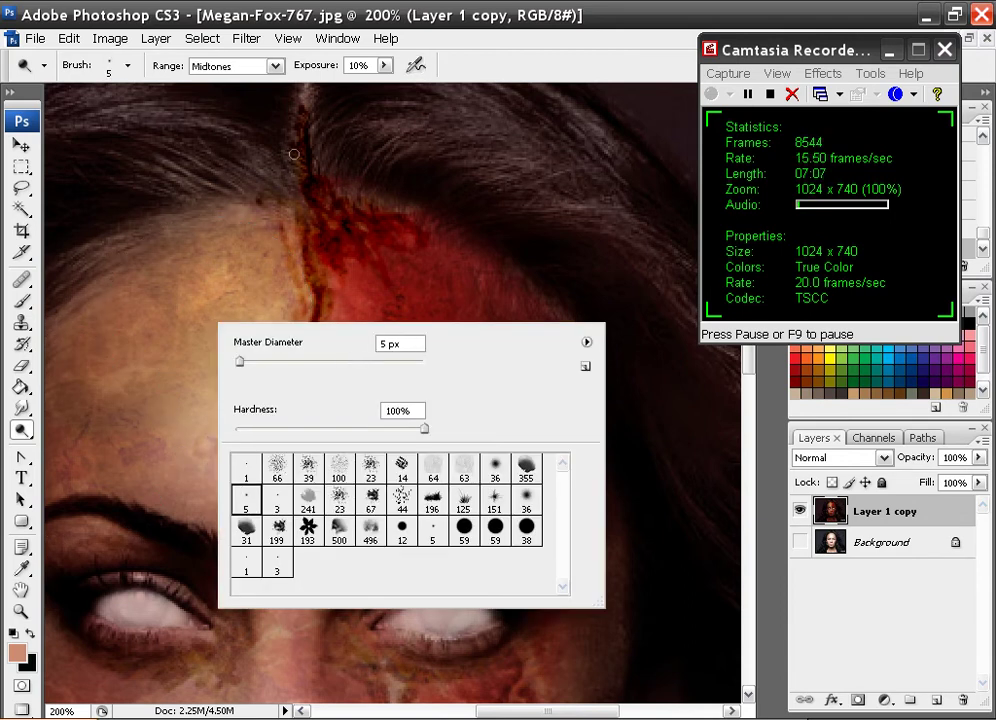
pyautogui.click(274, 65)
pyautogui.click(228, 113)
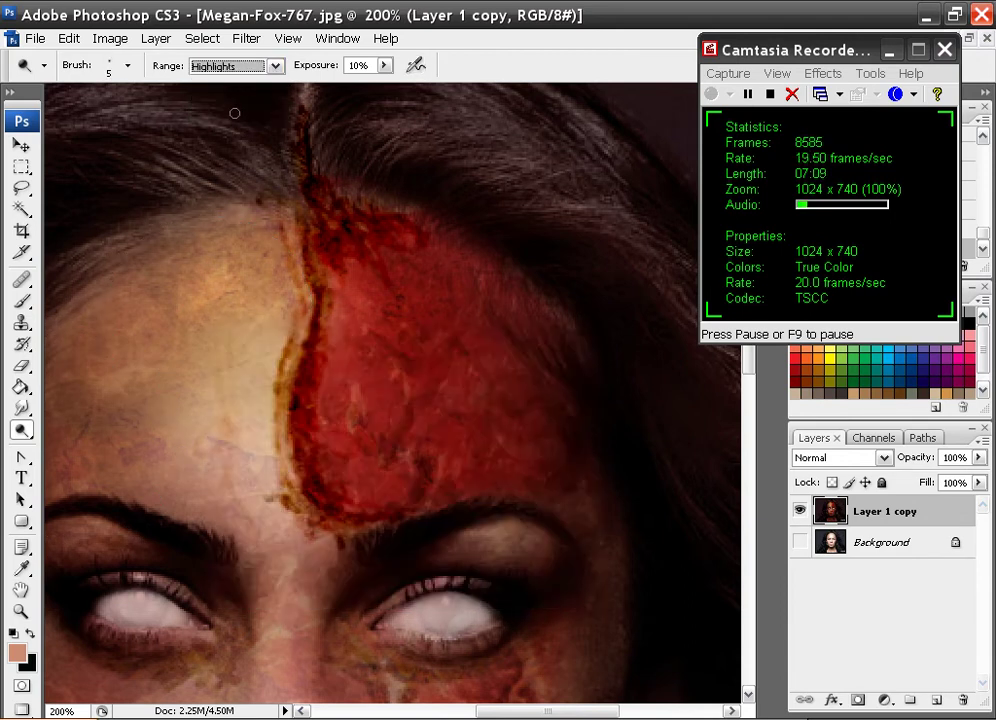
pyautogui.moveTo(301, 256)
pyautogui.mouseDown()
pyautogui.moveTo(295, 232)
pyautogui.moveTo(311, 294)
pyautogui.mouseUp()
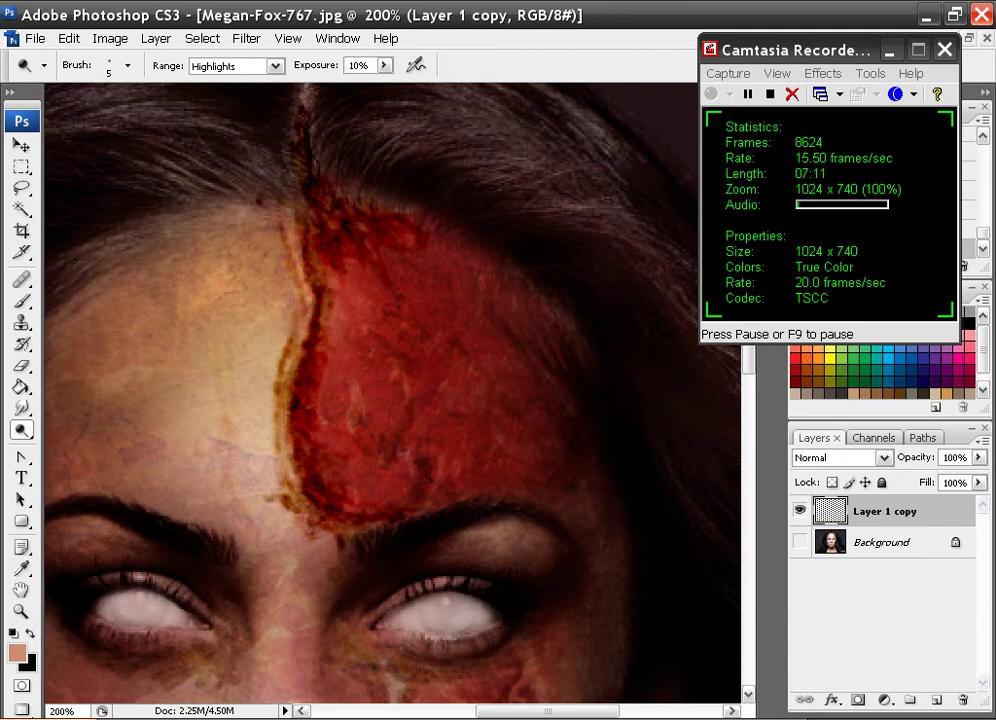
pyautogui.moveTo(293, 366)
pyautogui.mouseDown()
pyautogui.moveTo(285, 411)
pyautogui.moveTo(281, 400)
pyautogui.moveTo(294, 470)
pyautogui.mouseUp()
# Step: Switch the Dodge range to Midtones and lighten the crust down to the eyebrow plus a small spot inside the wound
pyautogui.click(274, 66)
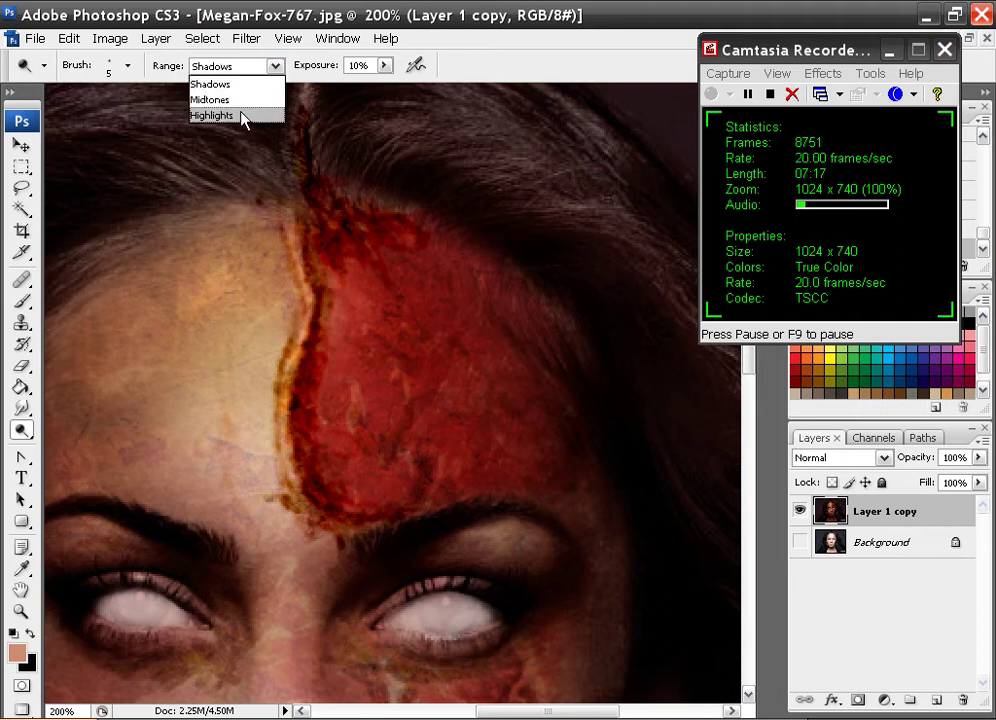
pyautogui.click(211, 96)
pyautogui.moveTo(289, 360); pyautogui.dragTo(291, 369)
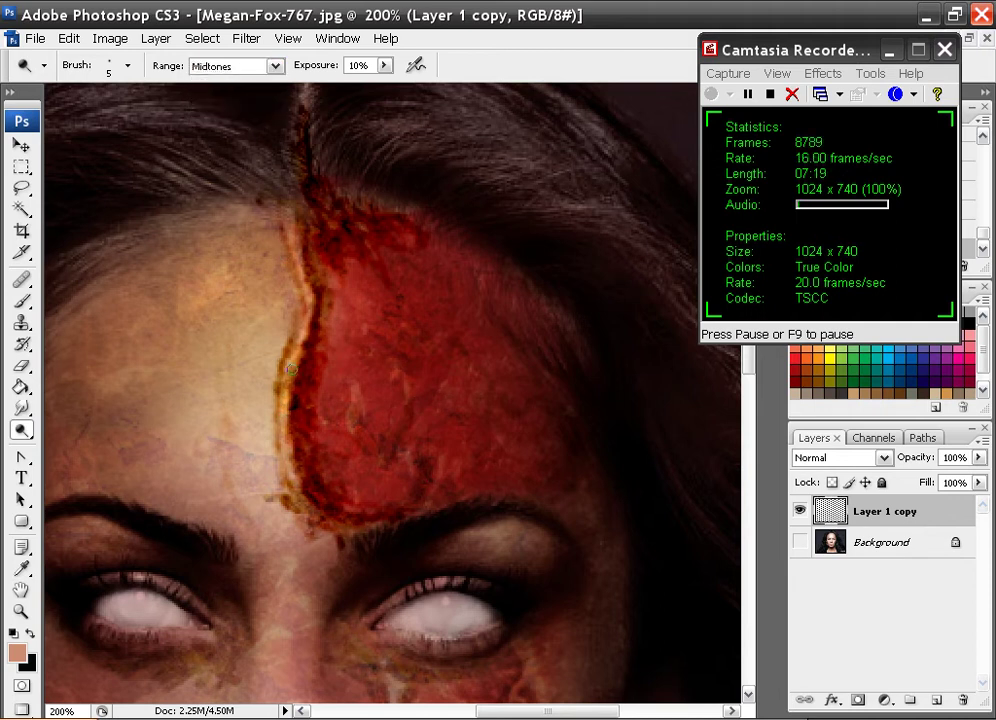
pyautogui.moveTo(284, 441); pyautogui.dragTo(298, 483)
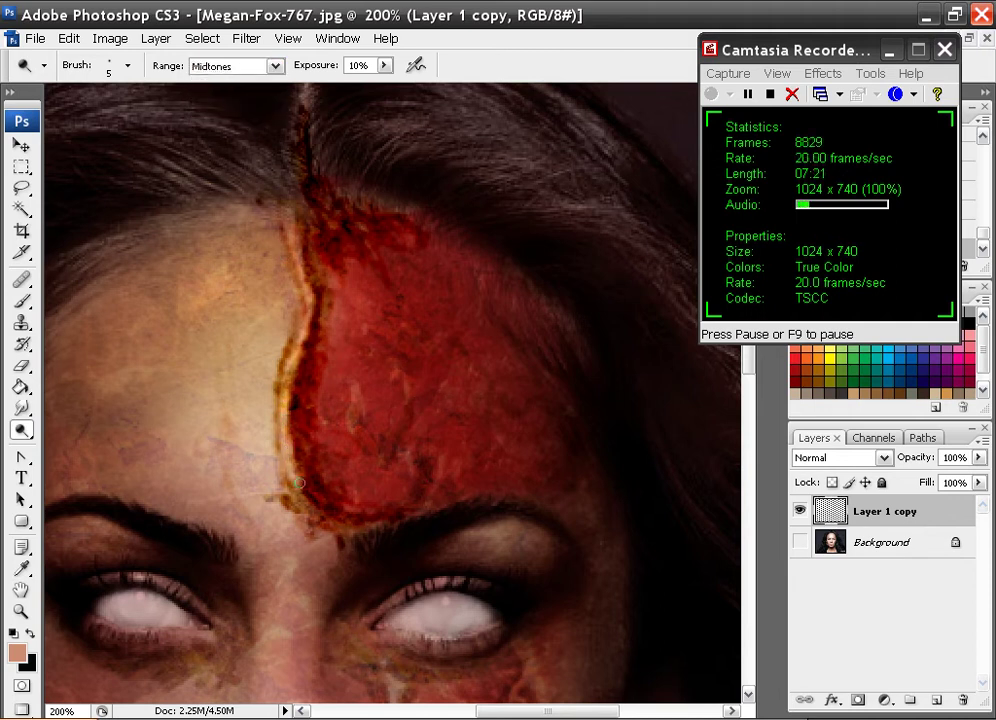
pyautogui.moveTo(336, 522); pyautogui.dragTo(357, 526)
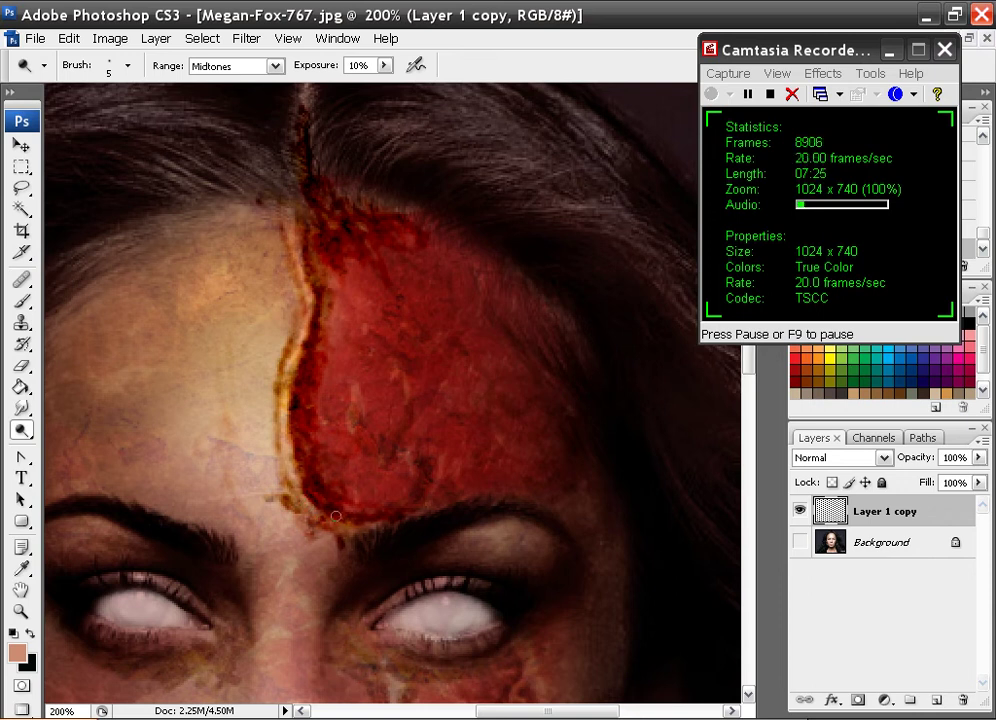
pyautogui.moveTo(352, 413)
pyautogui.mouseDown()
pyautogui.moveTo(335, 362)
pyautogui.moveTo(349, 429)
pyautogui.mouseUp()
# Step: Dodge a glossy bright bulge into the wound's centre with a soft 36 px brush, using the Midtones and Highlights ranges
pyautogui.rightClick(366, 361)
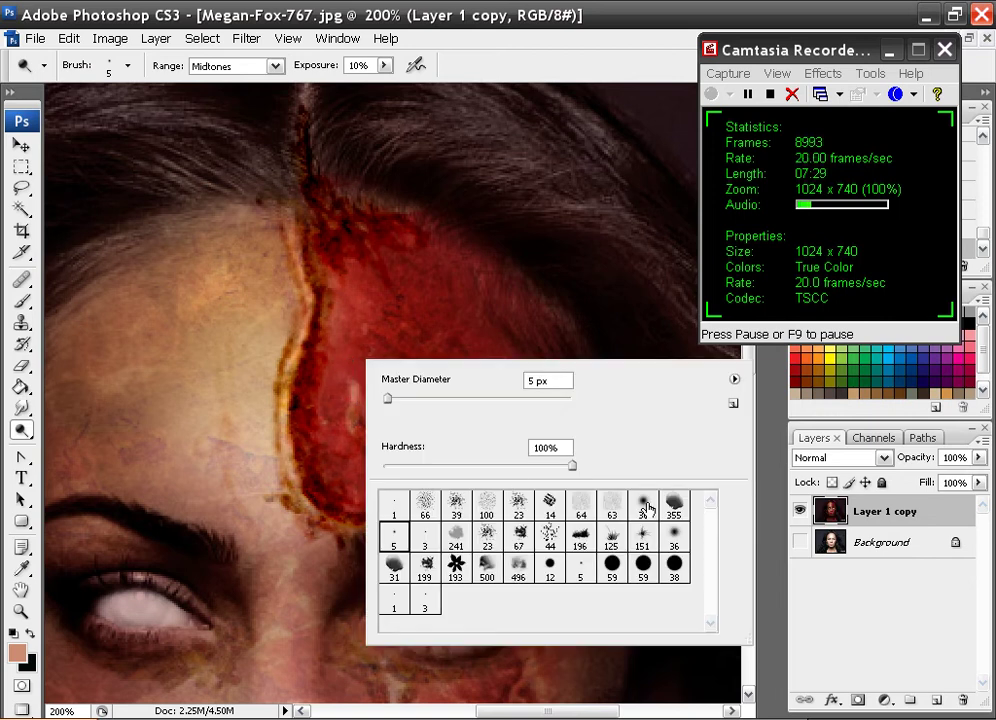
pyautogui.click(674, 536)
pyautogui.click(400, 310)
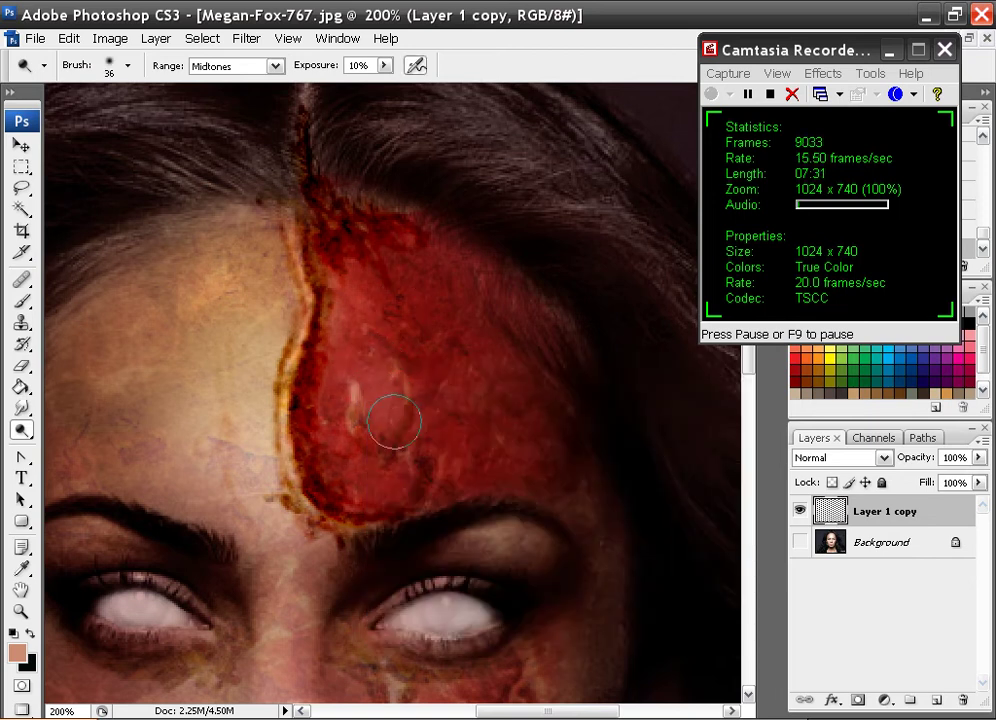
pyautogui.moveTo(362, 330)
pyautogui.mouseDown()
pyautogui.moveTo(368, 369)
pyautogui.moveTo(400, 429)
pyautogui.moveTo(373, 356)
pyautogui.moveTo(442, 436)
pyautogui.moveTo(436, 443)
pyautogui.moveTo(291, 294)
pyautogui.moveTo(266, 334)
pyautogui.moveTo(395, 321)
pyautogui.mouseUp()
pyautogui.click(273, 66)
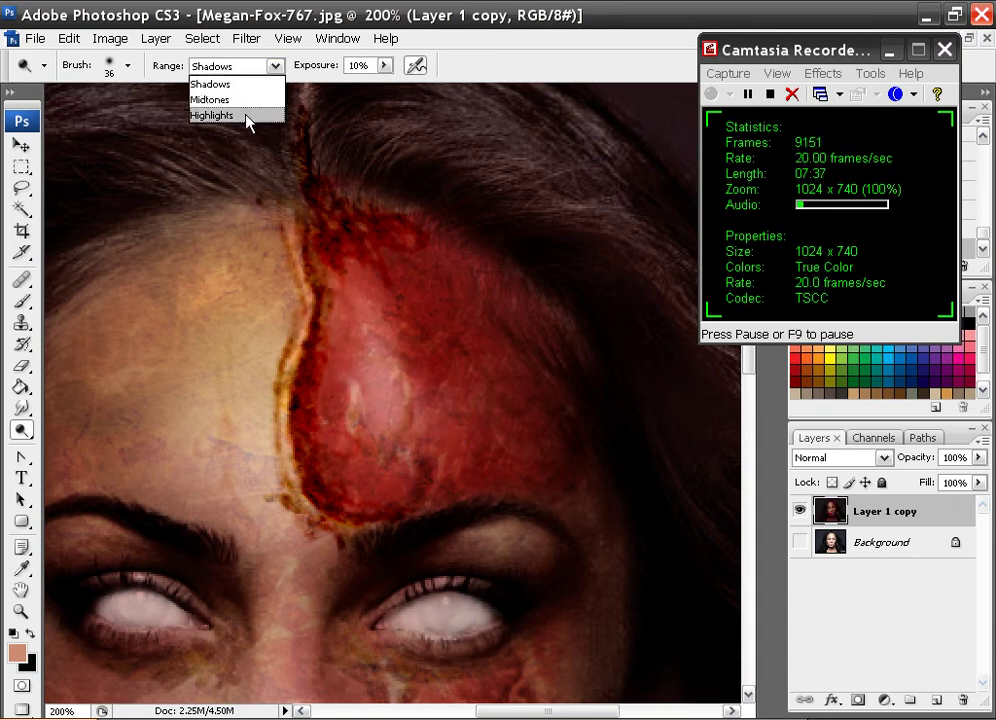
pyautogui.click(246, 116)
pyautogui.moveTo(236, 112)
pyautogui.mouseDown()
pyautogui.moveTo(408, 456)
pyautogui.moveTo(360, 283)
pyautogui.moveTo(247, 296)
pyautogui.moveTo(369, 336)
pyautogui.moveTo(380, 313)
pyautogui.moveTo(458, 372)
pyautogui.moveTo(352, 218)
pyautogui.mouseUp()
# Step: Examine the forehead wound's shading up close and against the whole face
pyautogui.hotkey('ctrl', '-')
pyautogui.hotkey('ctrl', '-')
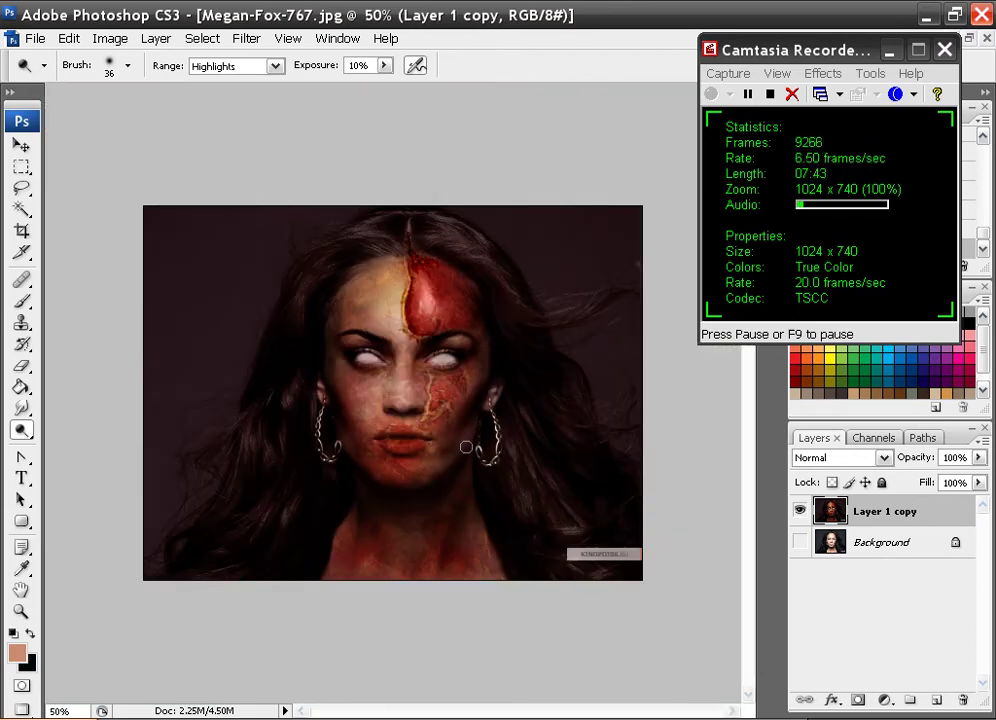
pyautogui.hotkey('ctrl', '+')
pyautogui.hotkey('ctrl', '+')
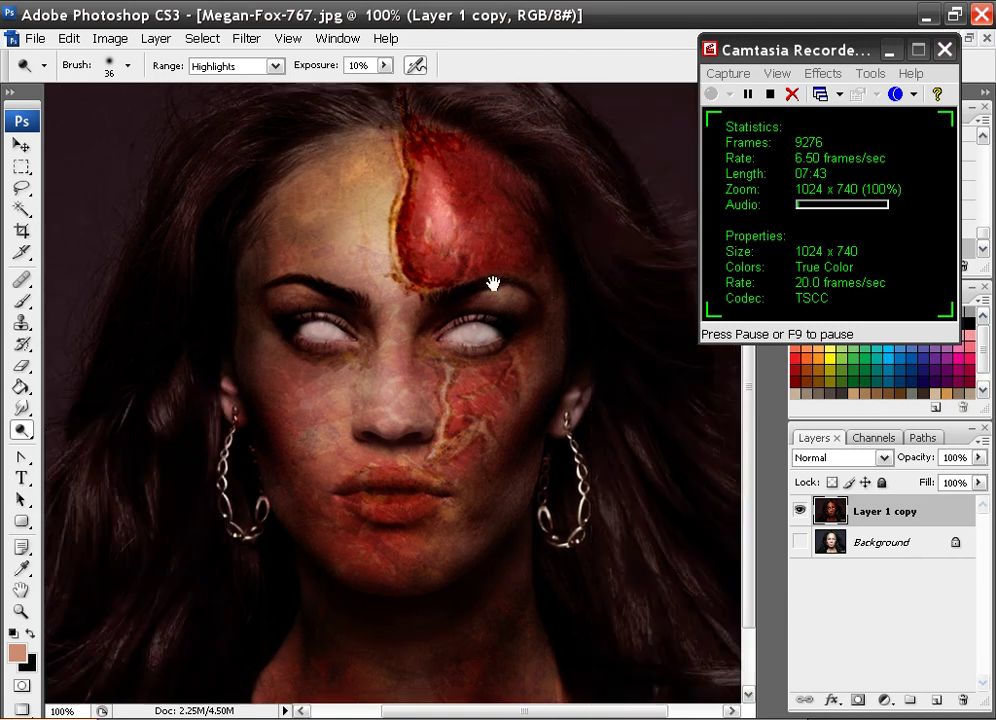
pyautogui.moveTo(493, 284); pyautogui.dragTo(433, 323)
pyautogui.hotkey('ctrl', '+')
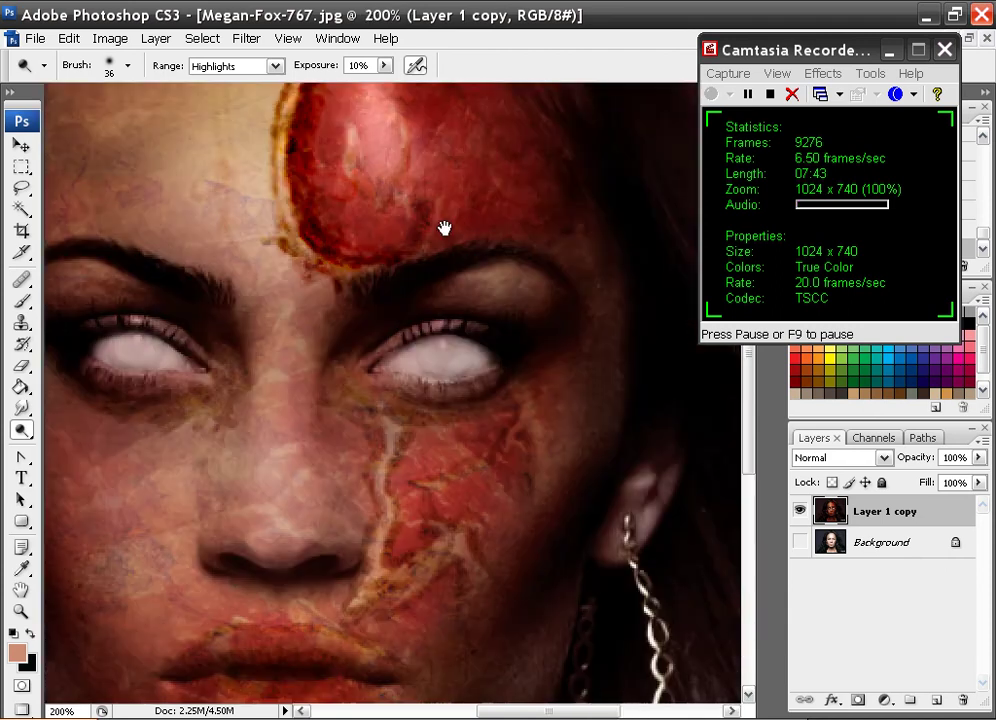
pyautogui.moveTo(445, 227); pyautogui.dragTo(431, 418)
pyautogui.hotkey('ctrl', '-')
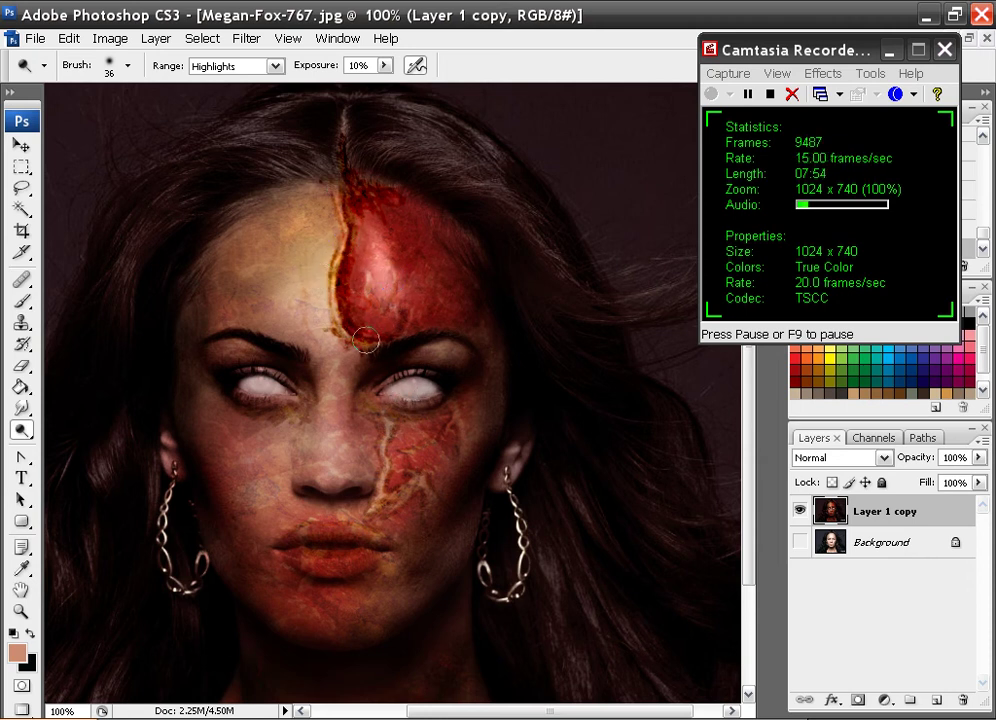
pyautogui.hotkey('ctrl', '+')
pyautogui.scroll(3, 289, 296)
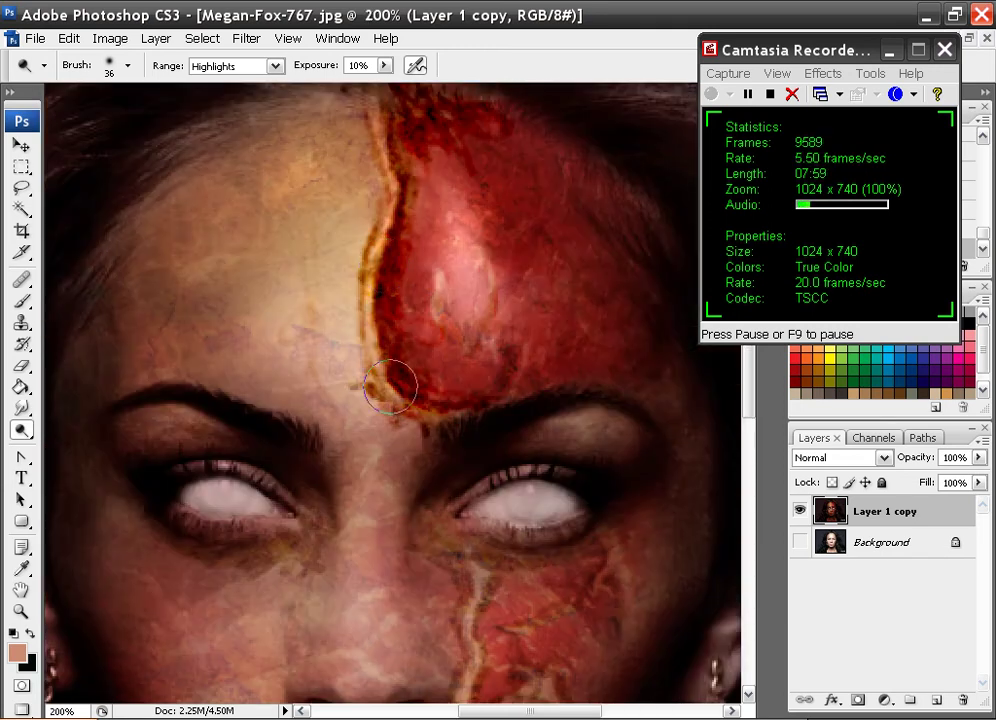
# Step: Switch to the Burn tool with a 5 px brush, Shadows range and 21% exposure
pyautogui.moveTo(424, 348); pyautogui.dragTo(367, 388)
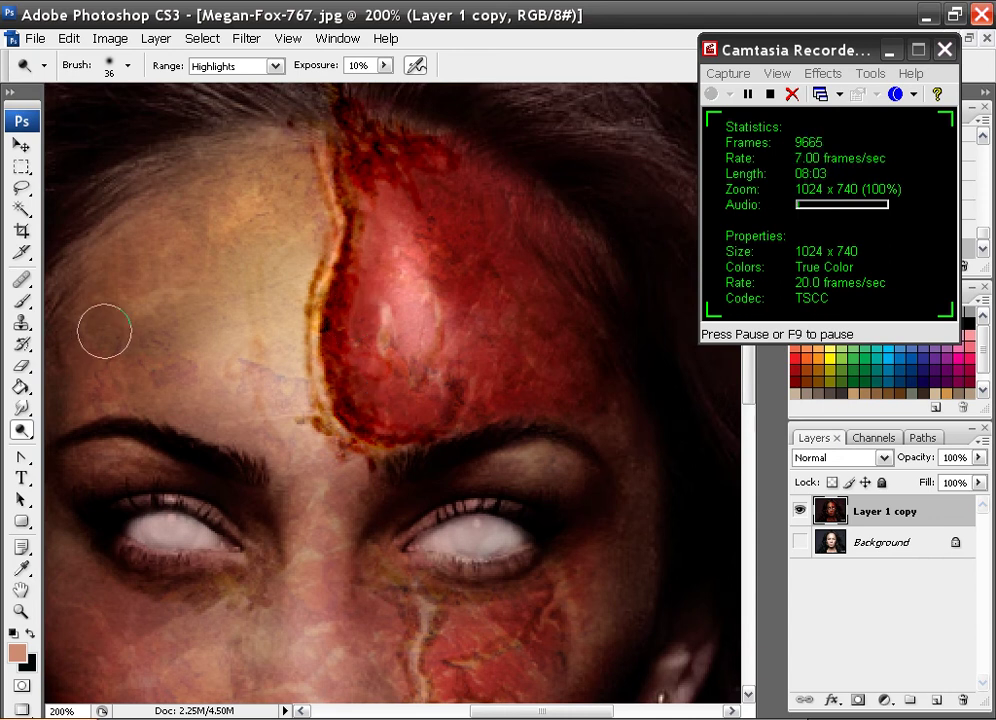
pyautogui.click(22, 301)
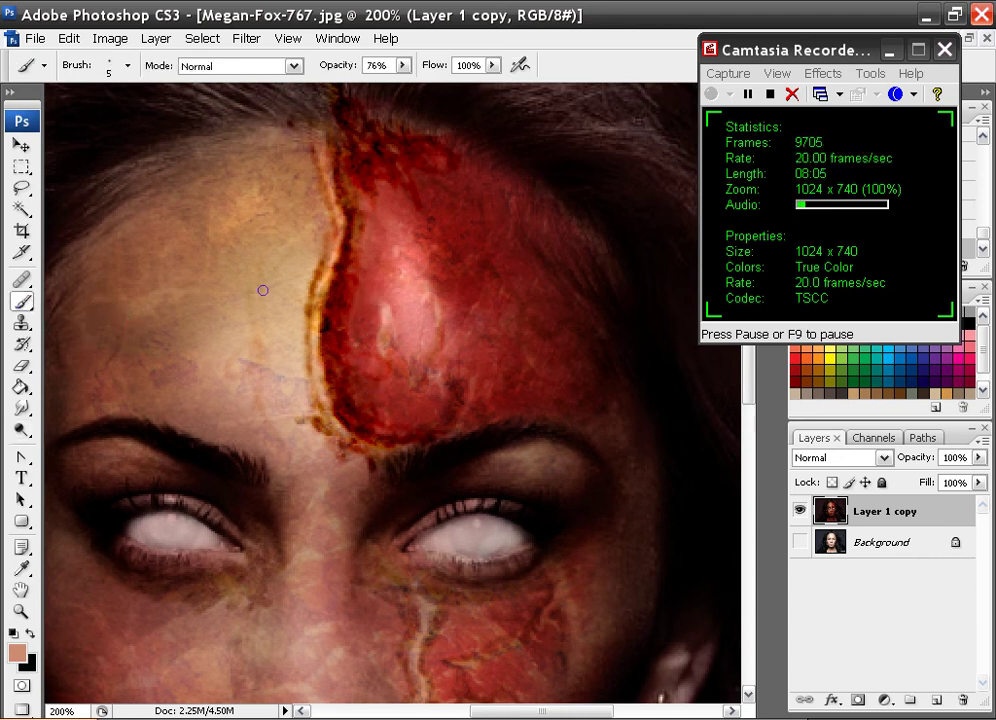
pyautogui.moveTo(22, 430); pyautogui.dragTo(72, 448)
# Step: Try to burn a thin pointed crack outline into the bare forehead skin beside the wound
pyautogui.moveTo(228, 341); pyautogui.dragTo(318, 260)
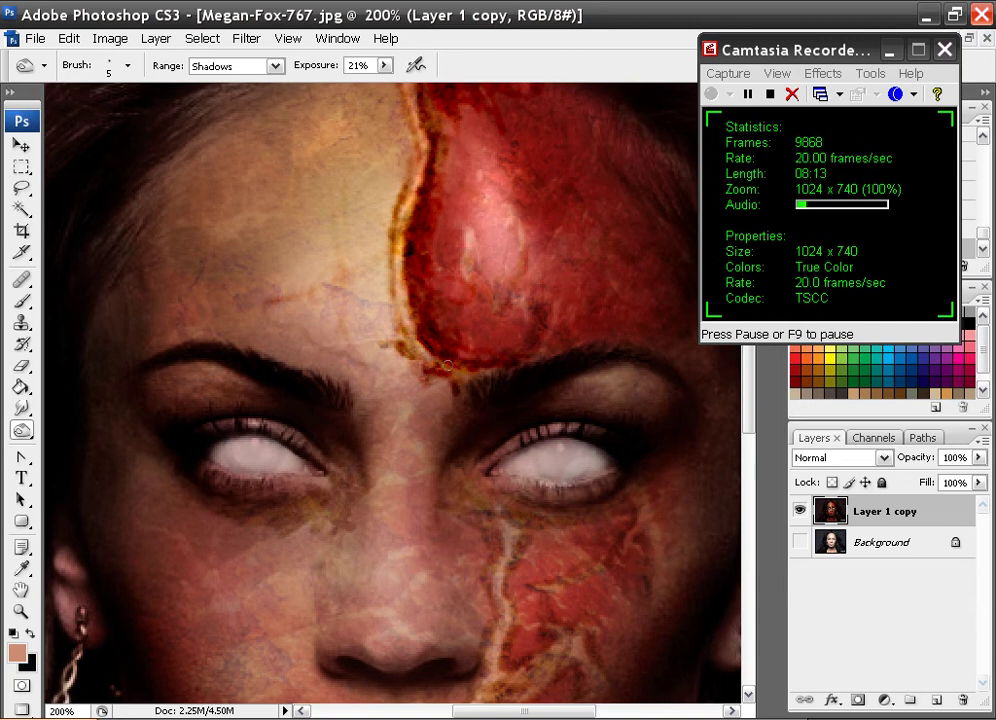
pyautogui.moveTo(352, 357)
pyautogui.mouseDown()
pyautogui.moveTo(268, 309)
pyautogui.moveTo(385, 263)
pyautogui.mouseUp()
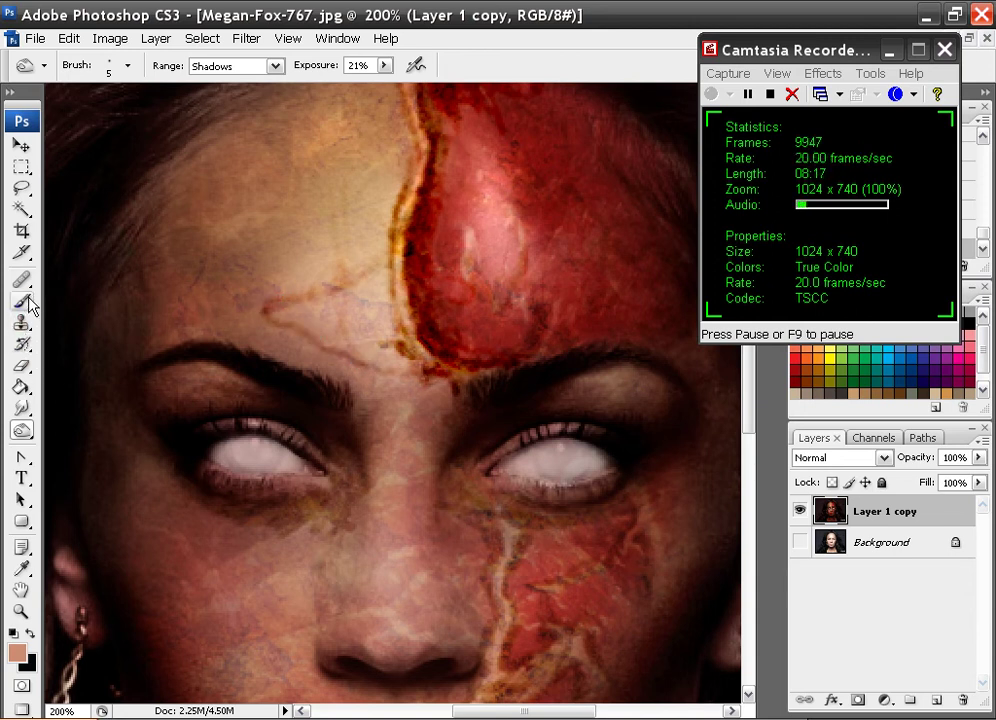
pyautogui.moveTo(597, 224); pyautogui.dragTo(427, 264)
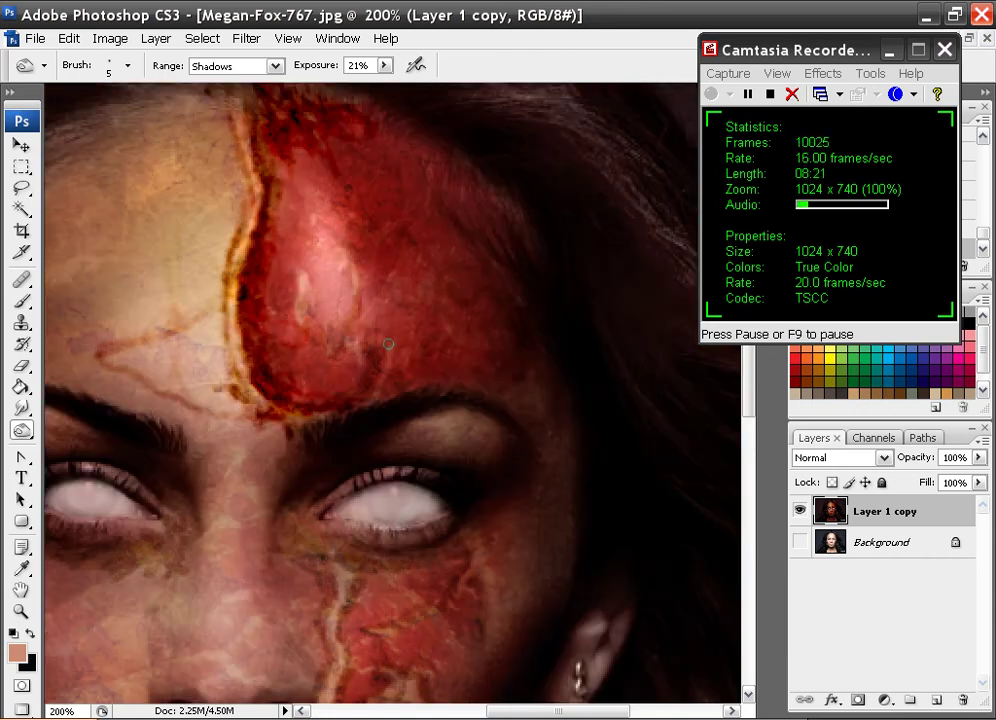
pyautogui.moveTo(388, 343); pyautogui.dragTo(428, 275)
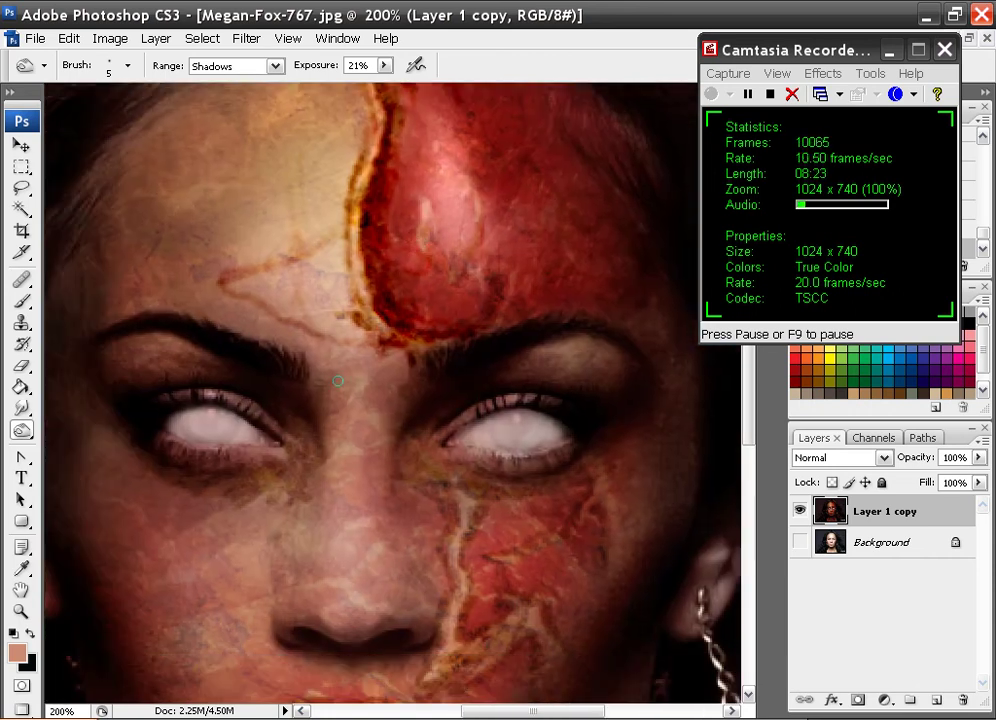
pyautogui.hotkey('ctrl', 'alt', 'z')
pyautogui.hotkey('ctrl', 'alt', 'z')
# Step: Burn dark shadows into the cheek wound's inner edge below the eye and along its outer edge
pyautogui.moveTo(404, 399); pyautogui.dragTo(311, 356)
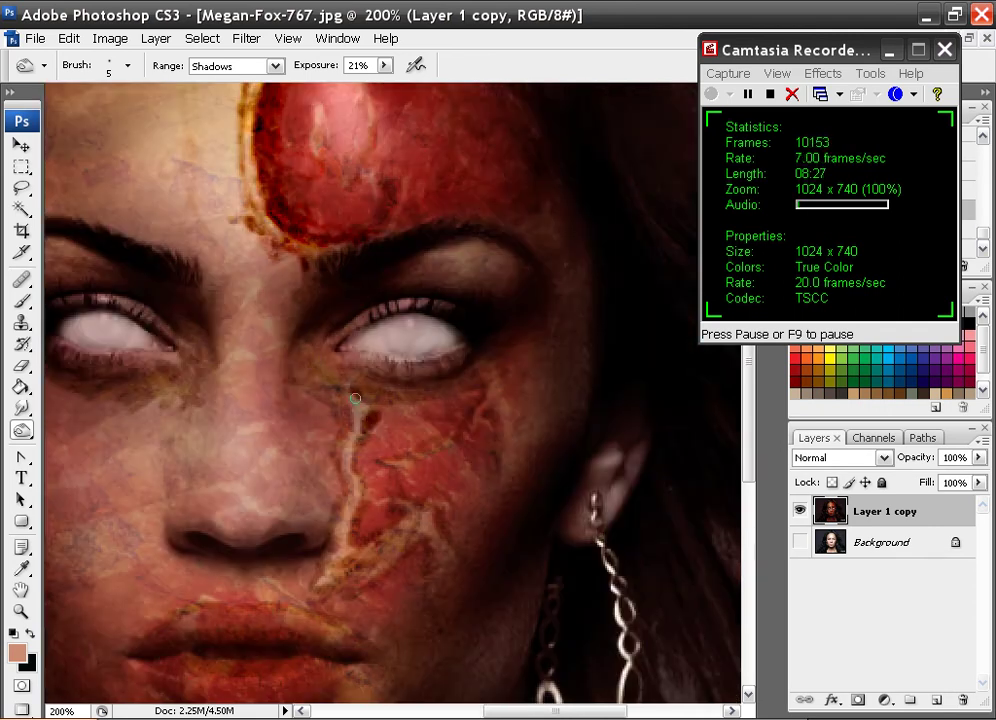
pyautogui.moveTo(355, 398); pyautogui.dragTo(364, 416)
pyautogui.moveTo(354, 468); pyautogui.dragTo(371, 455)
pyautogui.moveTo(375, 450)
pyautogui.mouseDown()
pyautogui.moveTo(352, 374)
pyautogui.moveTo(388, 404)
pyautogui.moveTo(352, 378)
pyautogui.moveTo(377, 391)
pyautogui.moveTo(375, 375)
pyautogui.moveTo(354, 374)
pyautogui.moveTo(385, 398)
pyautogui.moveTo(354, 418)
pyautogui.moveTo(375, 425)
pyautogui.moveTo(368, 473)
pyautogui.moveTo(430, 464)
pyautogui.moveTo(385, 434)
pyautogui.moveTo(363, 459)
pyautogui.moveTo(425, 423)
pyautogui.moveTo(414, 393)
pyautogui.mouseUp()
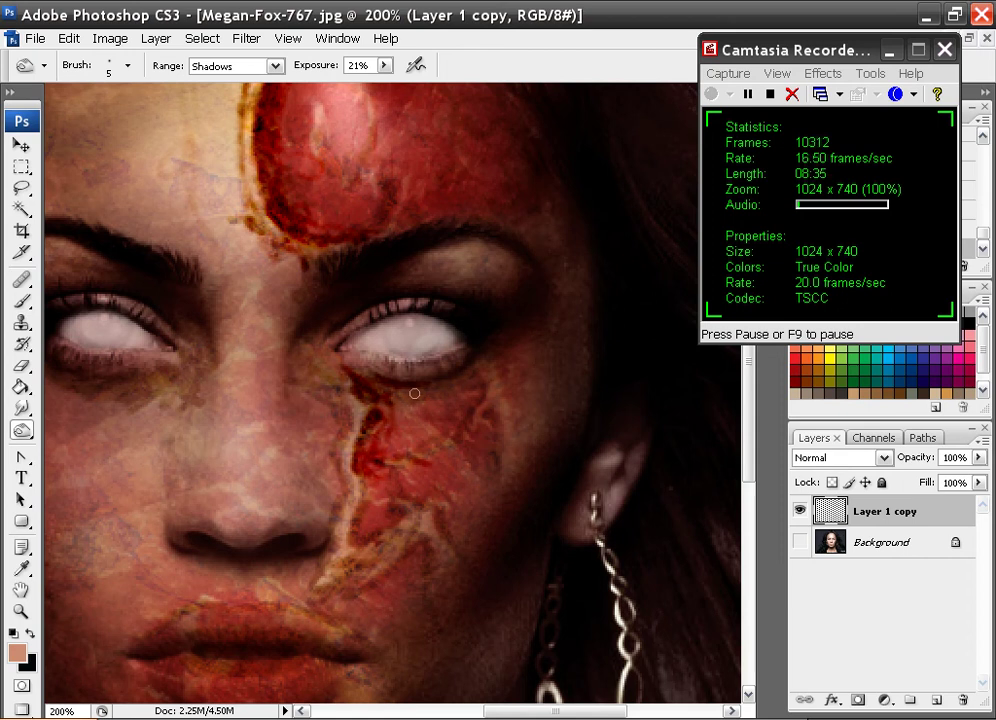
pyautogui.moveTo(495, 409)
pyautogui.mouseDown()
pyautogui.moveTo(455, 433)
pyautogui.moveTo(478, 417)
pyautogui.moveTo(485, 470)
pyautogui.moveTo(458, 383)
pyautogui.moveTo(477, 428)
pyautogui.mouseUp()
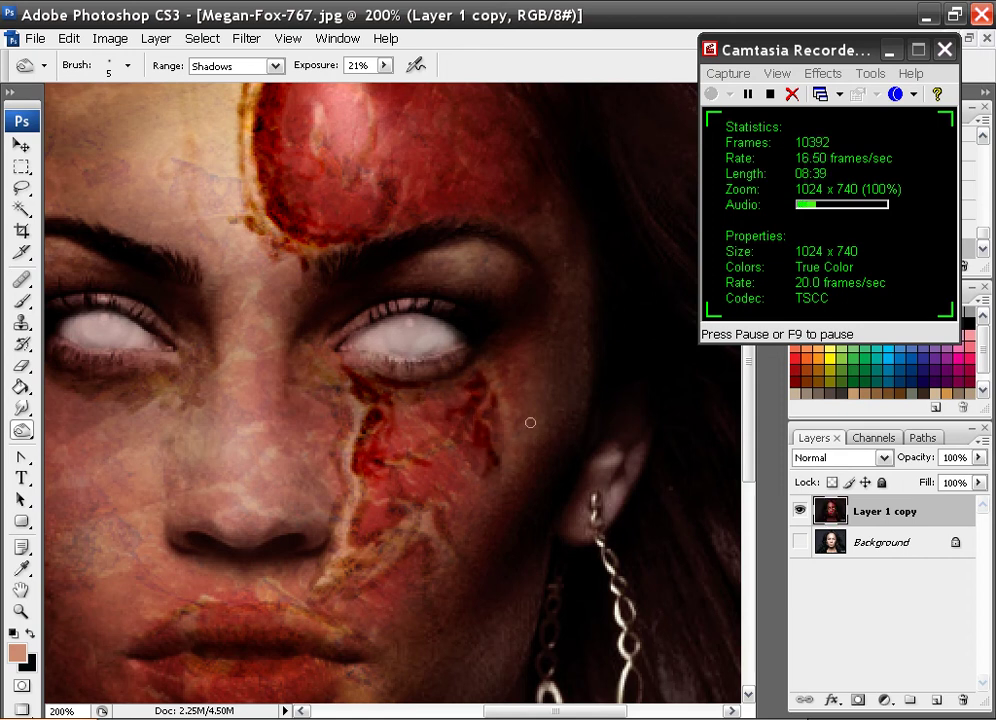
# Step: Burn both sides of the cheek crust down to the mouth and darken streaks running from the eye's outer corner
pyautogui.moveTo(364, 470)
pyautogui.mouseDown()
pyautogui.moveTo(354, 532)
pyautogui.moveTo(358, 450)
pyautogui.moveTo(364, 494)
pyautogui.moveTo(382, 488)
pyautogui.moveTo(402, 526)
pyautogui.moveTo(425, 505)
pyautogui.moveTo(383, 525)
pyautogui.moveTo(386, 540)
pyautogui.moveTo(353, 546)
pyautogui.mouseUp()
pyautogui.moveTo(333, 502)
pyautogui.mouseDown()
pyautogui.moveTo(339, 395)
pyautogui.moveTo(350, 401)
pyautogui.moveTo(331, 434)
pyautogui.moveTo(345, 456)
pyautogui.moveTo(335, 511)
pyautogui.moveTo(334, 491)
pyautogui.moveTo(335, 530)
pyautogui.moveTo(345, 535)
pyautogui.moveTo(341, 546)
pyautogui.moveTo(350, 497)
pyautogui.moveTo(322, 581)
pyautogui.moveTo(319, 557)
pyautogui.moveTo(293, 576)
pyautogui.moveTo(310, 587)
pyautogui.moveTo(315, 566)
pyautogui.moveTo(306, 579)
pyautogui.moveTo(322, 598)
pyautogui.moveTo(338, 587)
pyautogui.moveTo(327, 585)
pyautogui.moveTo(348, 595)
pyautogui.moveTo(349, 551)
pyautogui.moveTo(328, 547)
pyautogui.moveTo(349, 583)
pyautogui.moveTo(297, 603)
pyautogui.moveTo(351, 627)
pyautogui.moveTo(300, 606)
pyautogui.moveTo(260, 607)
pyautogui.moveTo(377, 638)
pyautogui.moveTo(318, 592)
pyautogui.moveTo(376, 581)
pyautogui.moveTo(376, 565)
pyautogui.moveTo(344, 579)
pyautogui.moveTo(418, 548)
pyautogui.moveTo(406, 546)
pyautogui.moveTo(426, 566)
pyautogui.moveTo(394, 573)
pyautogui.moveTo(358, 600)
pyautogui.moveTo(417, 596)
pyautogui.moveTo(428, 606)
pyautogui.moveTo(455, 589)
pyautogui.moveTo(411, 574)
pyautogui.moveTo(409, 552)
pyautogui.moveTo(446, 554)
pyautogui.moveTo(438, 505)
pyautogui.mouseUp()
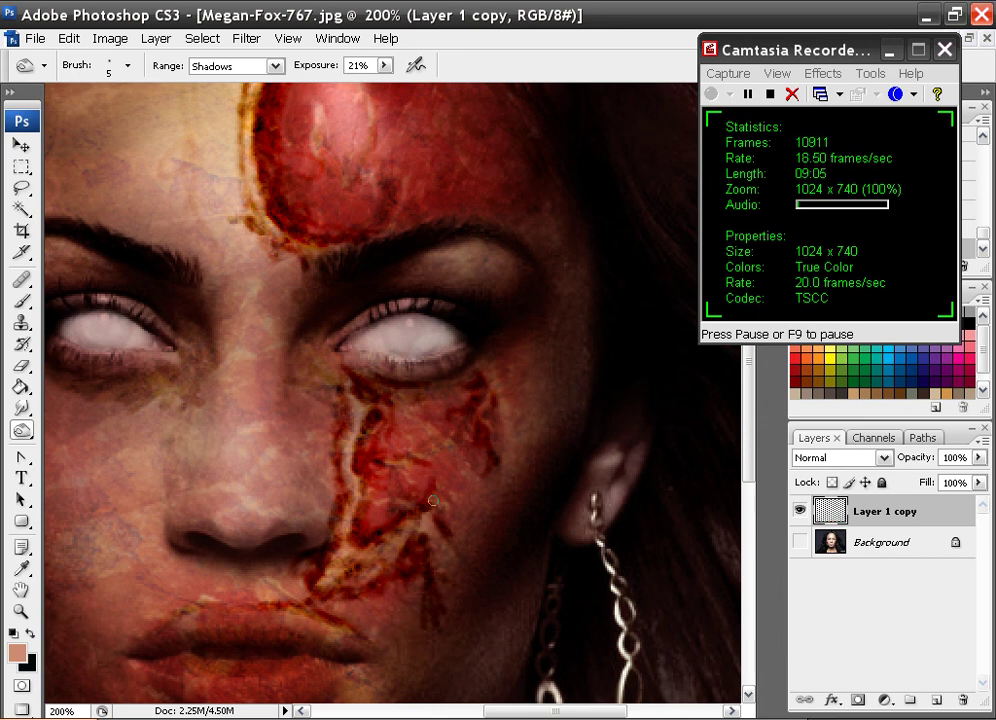
pyautogui.moveTo(496, 468)
pyautogui.mouseDown()
pyautogui.moveTo(497, 399)
pyautogui.moveTo(448, 391)
pyautogui.moveTo(472, 423)
pyautogui.moveTo(519, 430)
pyautogui.moveTo(524, 420)
pyautogui.moveTo(499, 380)
pyautogui.mouseUp()
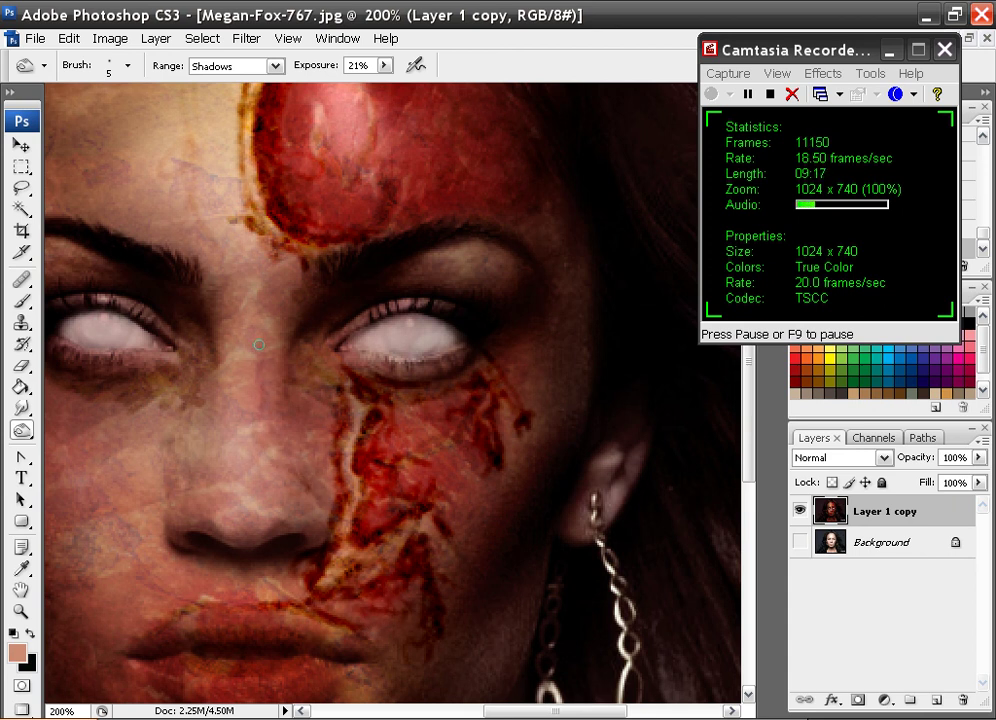
# Step: Burn branching cracks down the nose bridge and across the nose to the cheek wound
pyautogui.moveTo(261, 304)
pyautogui.mouseDown()
pyautogui.moveTo(262, 381)
pyautogui.moveTo(243, 430)
pyautogui.moveTo(266, 445)
pyautogui.moveTo(262, 383)
pyautogui.moveTo(258, 440)
pyautogui.moveTo(330, 521)
pyautogui.moveTo(333, 486)
pyautogui.moveTo(253, 451)
pyautogui.mouseUp()
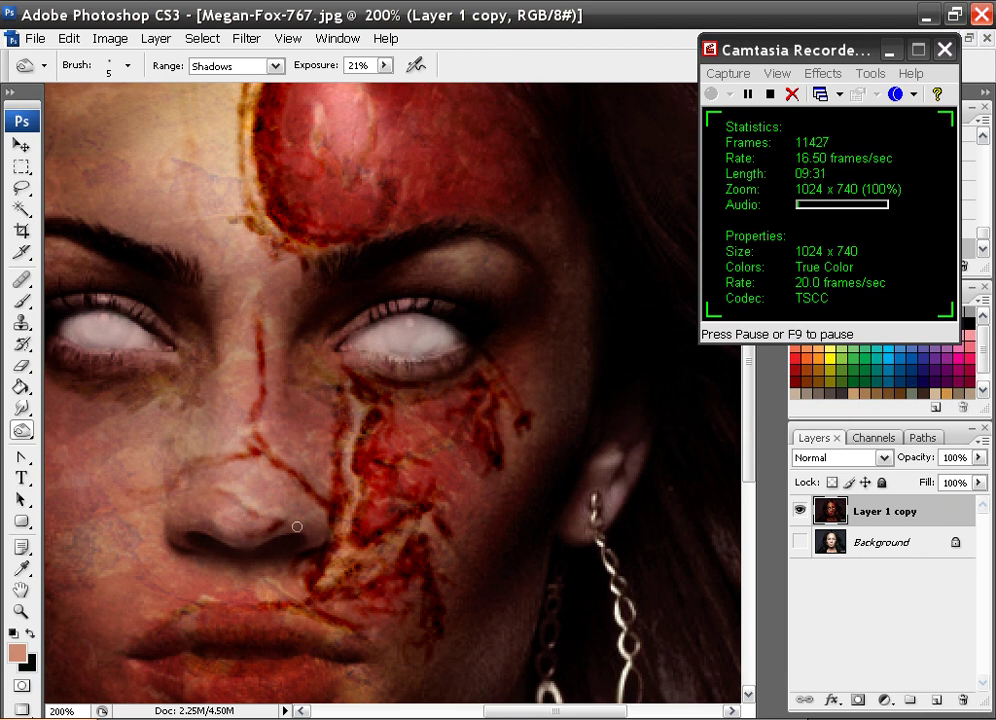
pyautogui.moveTo(282, 508)
pyautogui.mouseDown()
pyautogui.moveTo(290, 510)
pyautogui.moveTo(268, 523)
pyautogui.mouseUp()
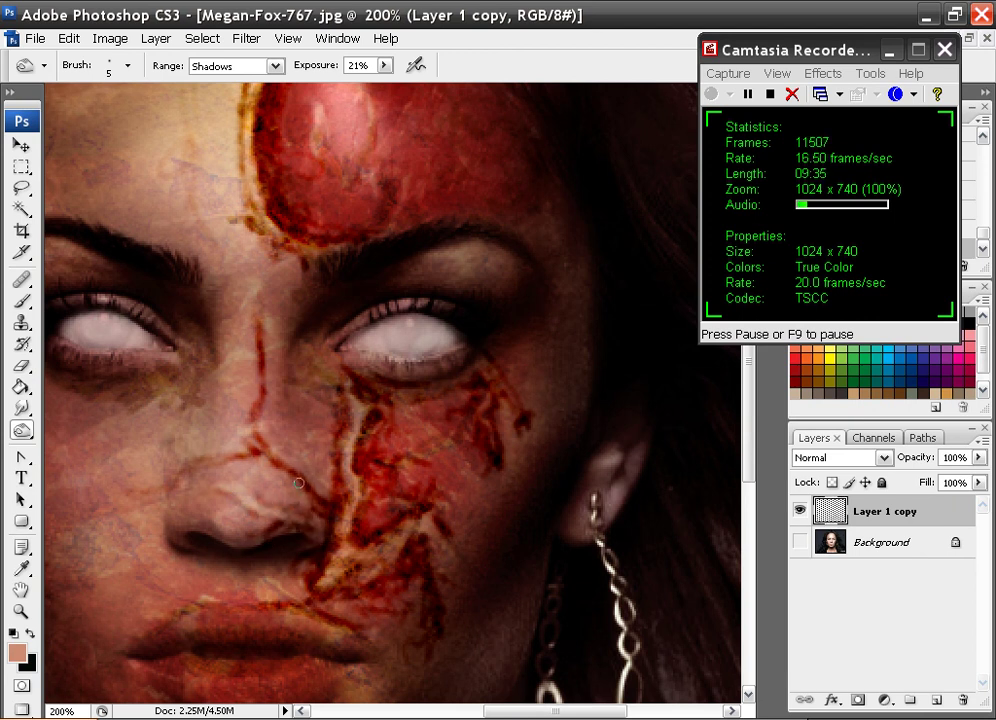
pyautogui.moveTo(321, 486)
pyautogui.mouseDown()
pyautogui.moveTo(312, 473)
pyautogui.moveTo(317, 486)
pyautogui.mouseUp()
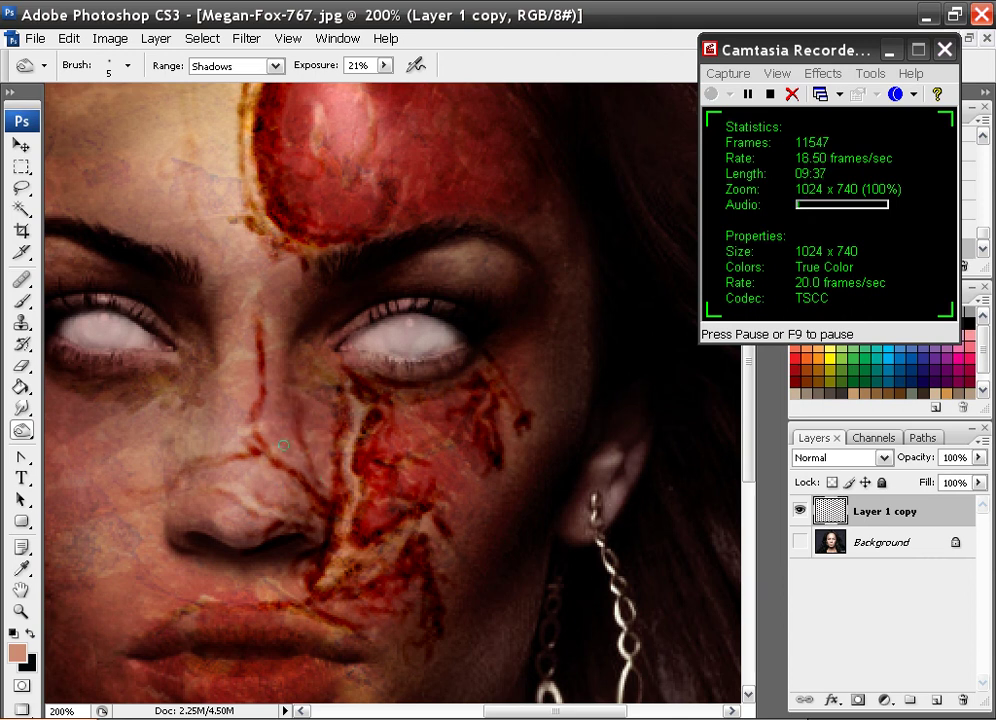
pyautogui.moveTo(250, 444)
pyautogui.mouseDown()
pyautogui.moveTo(253, 327)
pyautogui.moveTo(283, 265)
pyautogui.moveTo(282, 329)
pyautogui.moveTo(260, 367)
pyautogui.mouseUp()
# Step: Burn small cracks between the eyebrows and on the bare side of the forehead, and set the Burn range to Midtones
pyautogui.moveTo(253, 284)
pyautogui.mouseDown()
pyautogui.moveTo(253, 258)
pyautogui.moveTo(204, 229)
pyautogui.moveTo(237, 261)
pyautogui.mouseUp()
pyautogui.moveTo(200, 193)
pyautogui.mouseDown()
pyautogui.moveTo(203, 174)
pyautogui.moveTo(282, 333)
pyautogui.moveTo(293, 333)
pyautogui.mouseUp()
pyautogui.moveTo(338, 410)
pyautogui.mouseDown()
pyautogui.moveTo(305, 355)
pyautogui.moveTo(263, 347)
pyautogui.mouseUp()
pyautogui.moveTo(178, 306)
pyautogui.mouseDown()
pyautogui.moveTo(175, 329)
pyautogui.moveTo(171, 298)
pyautogui.moveTo(112, 267)
pyautogui.moveTo(143, 266)
pyautogui.mouseUp()
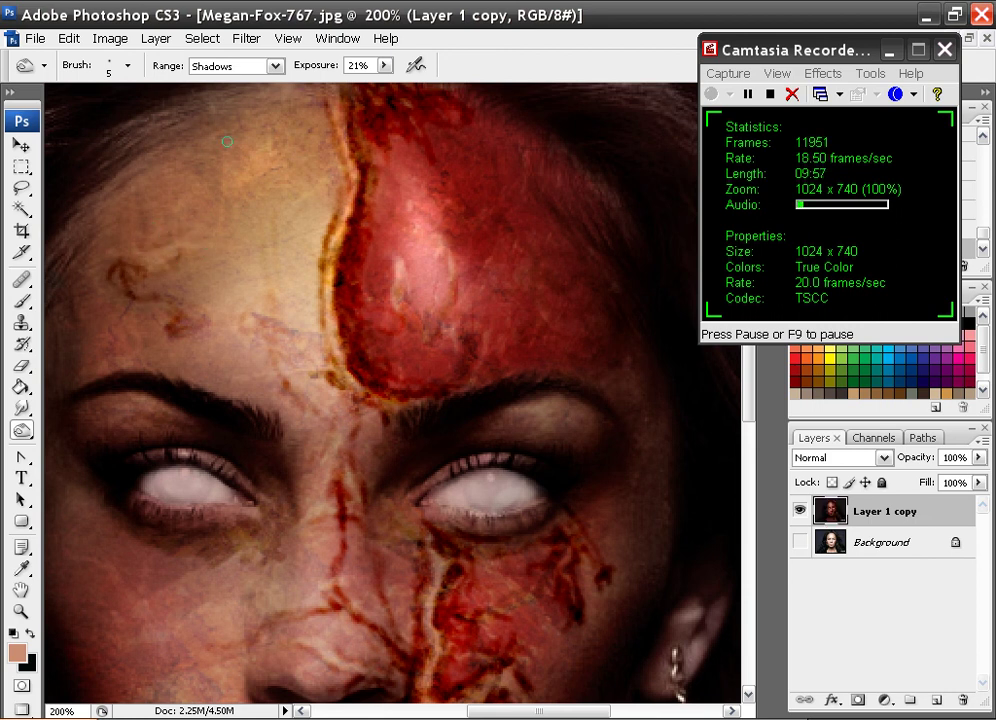
pyautogui.click(273, 66)
pyautogui.click(212, 100)
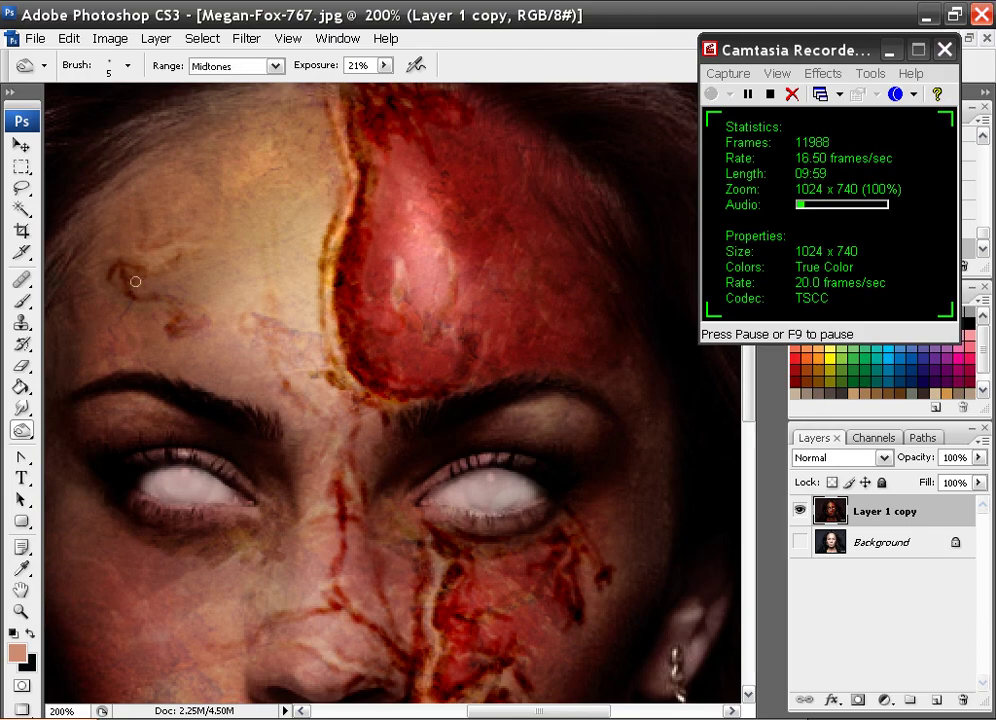